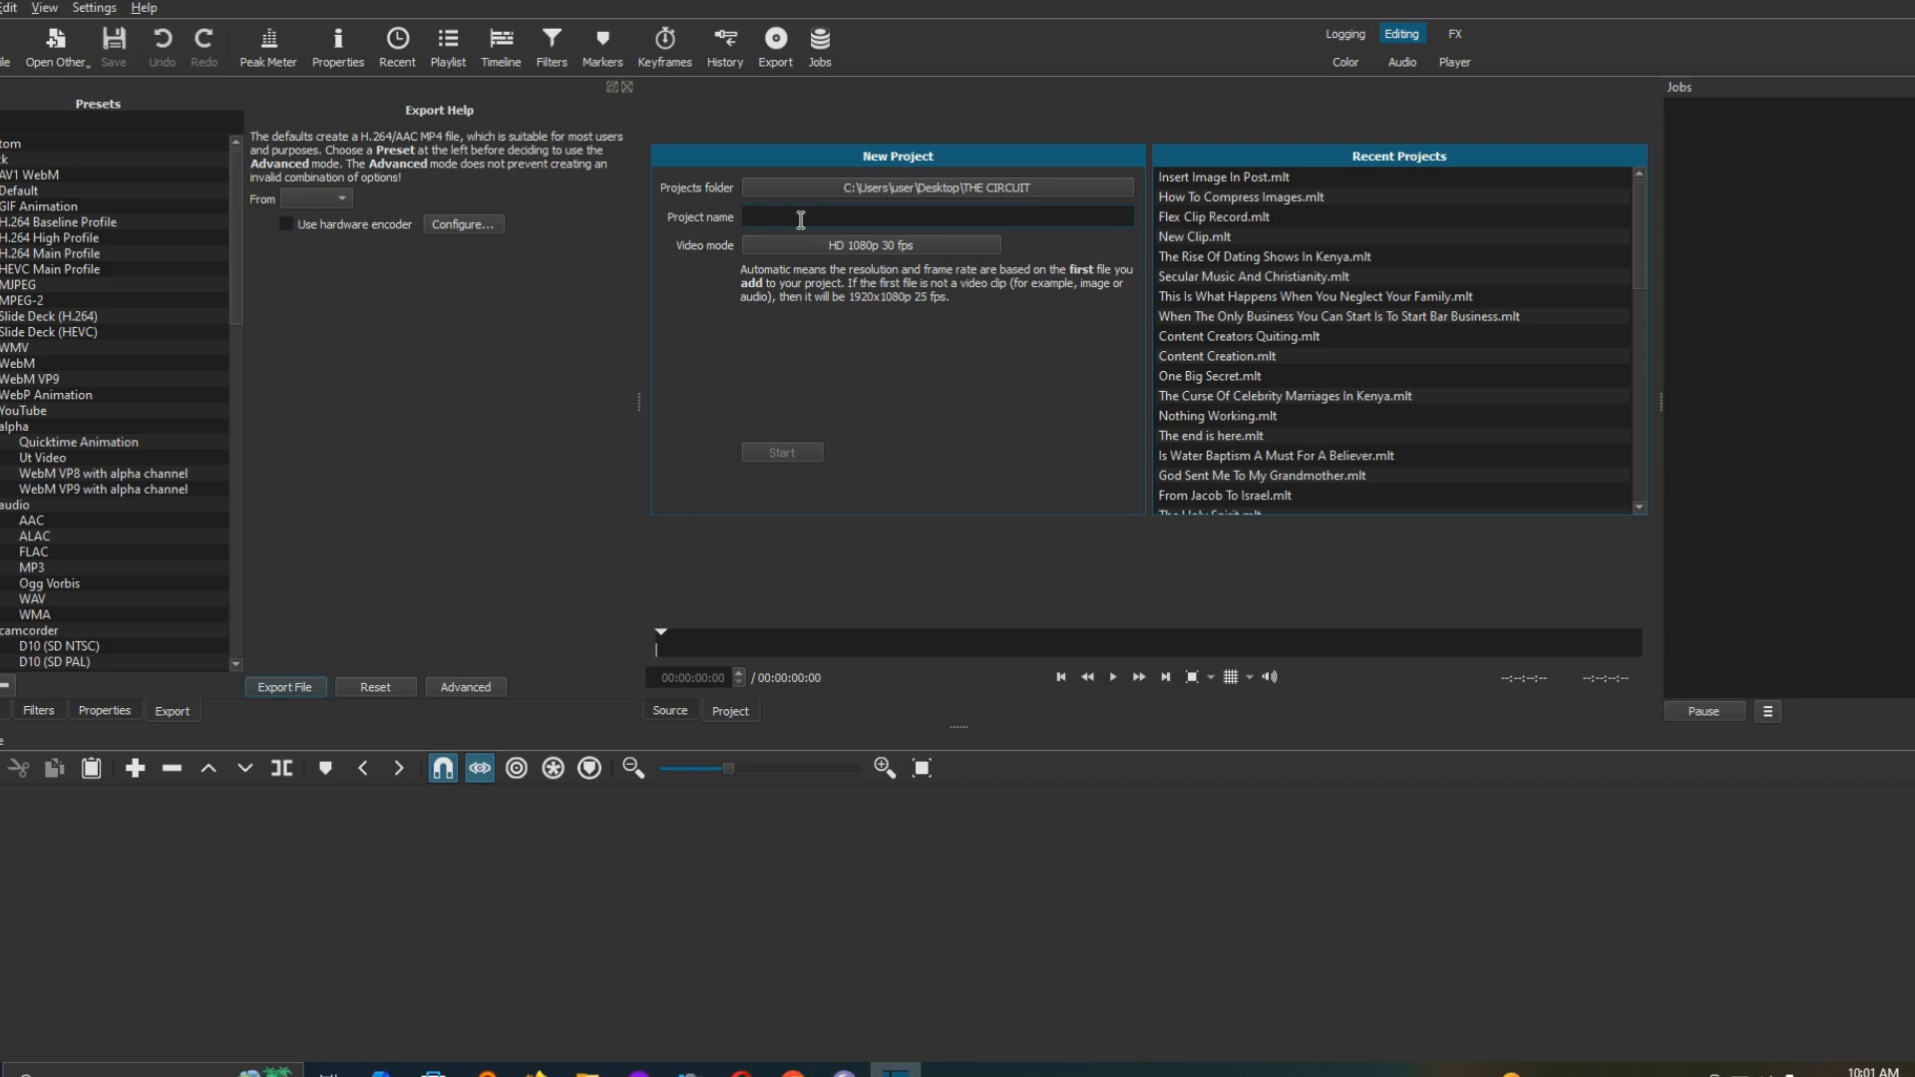
Create a new project named My Project and show its playlist.
text(My Video Recording)
click(803, 455)
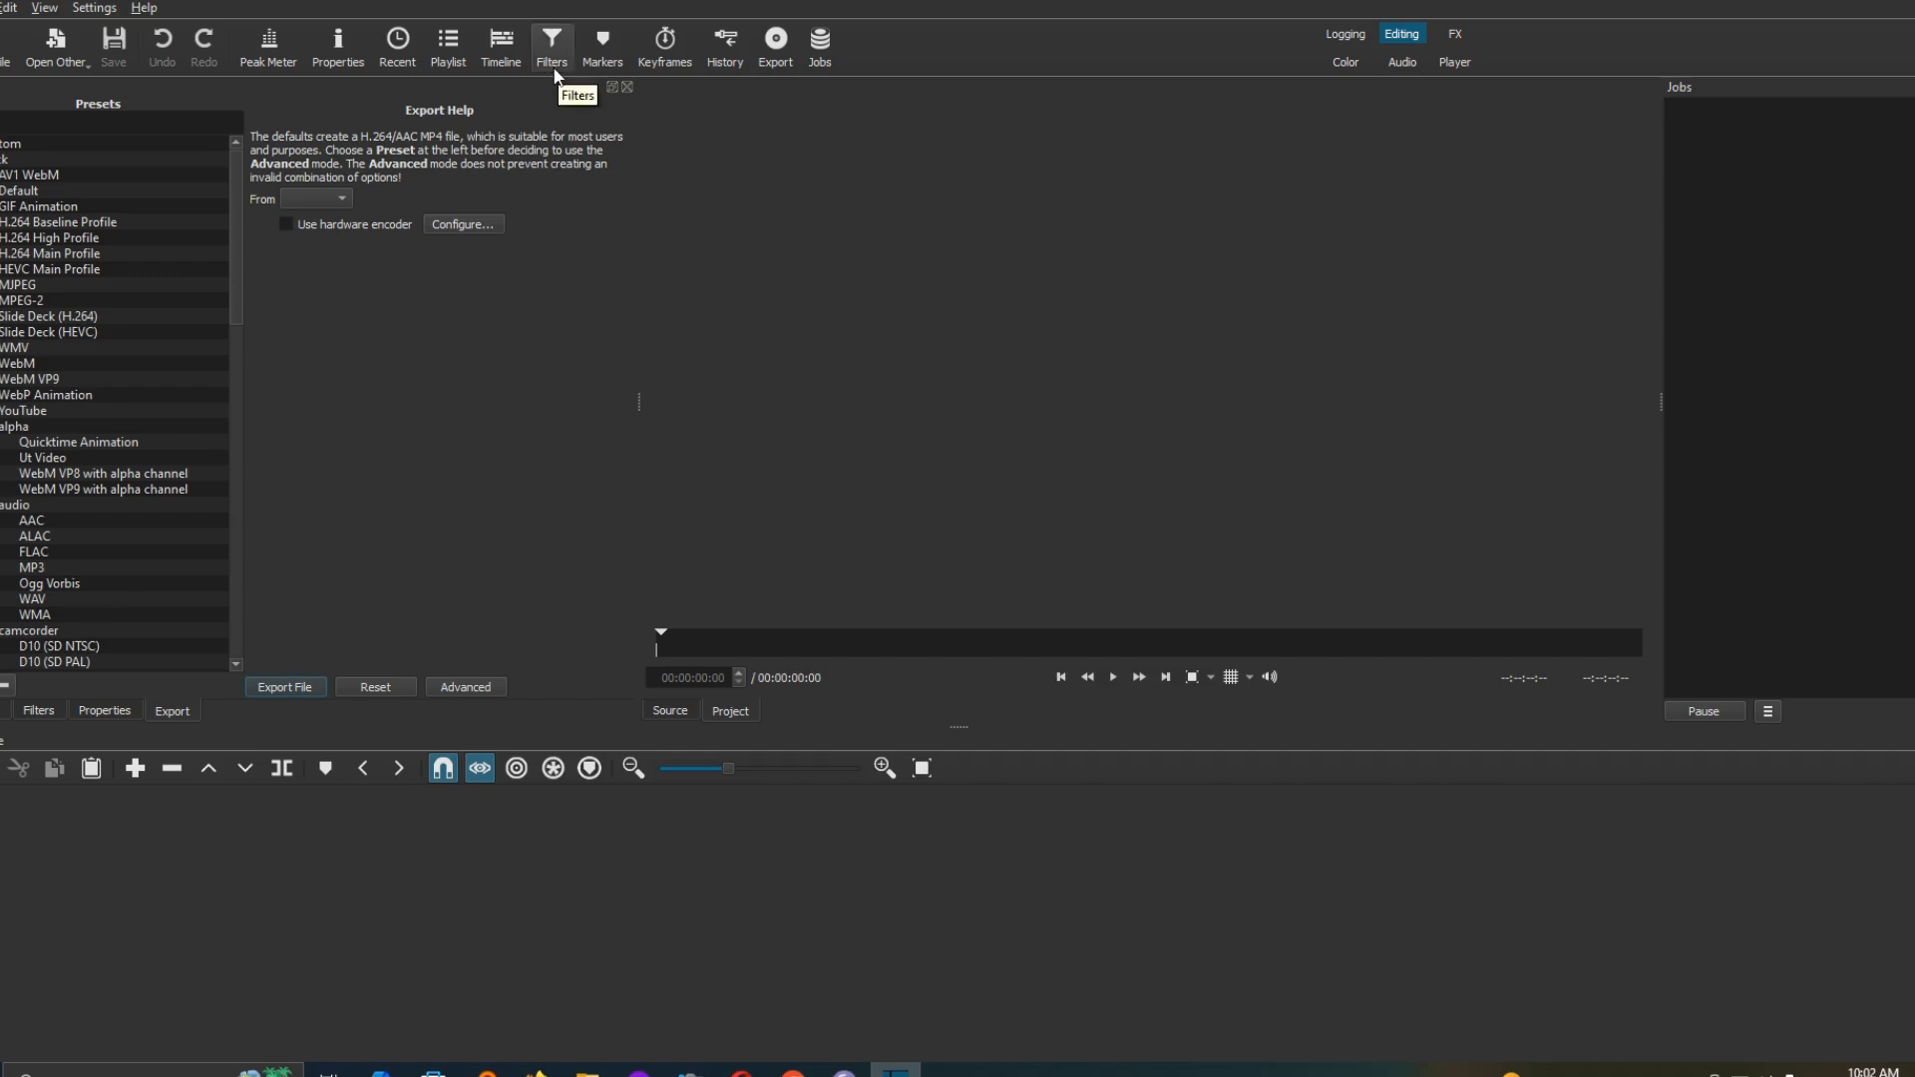
click(447, 59)
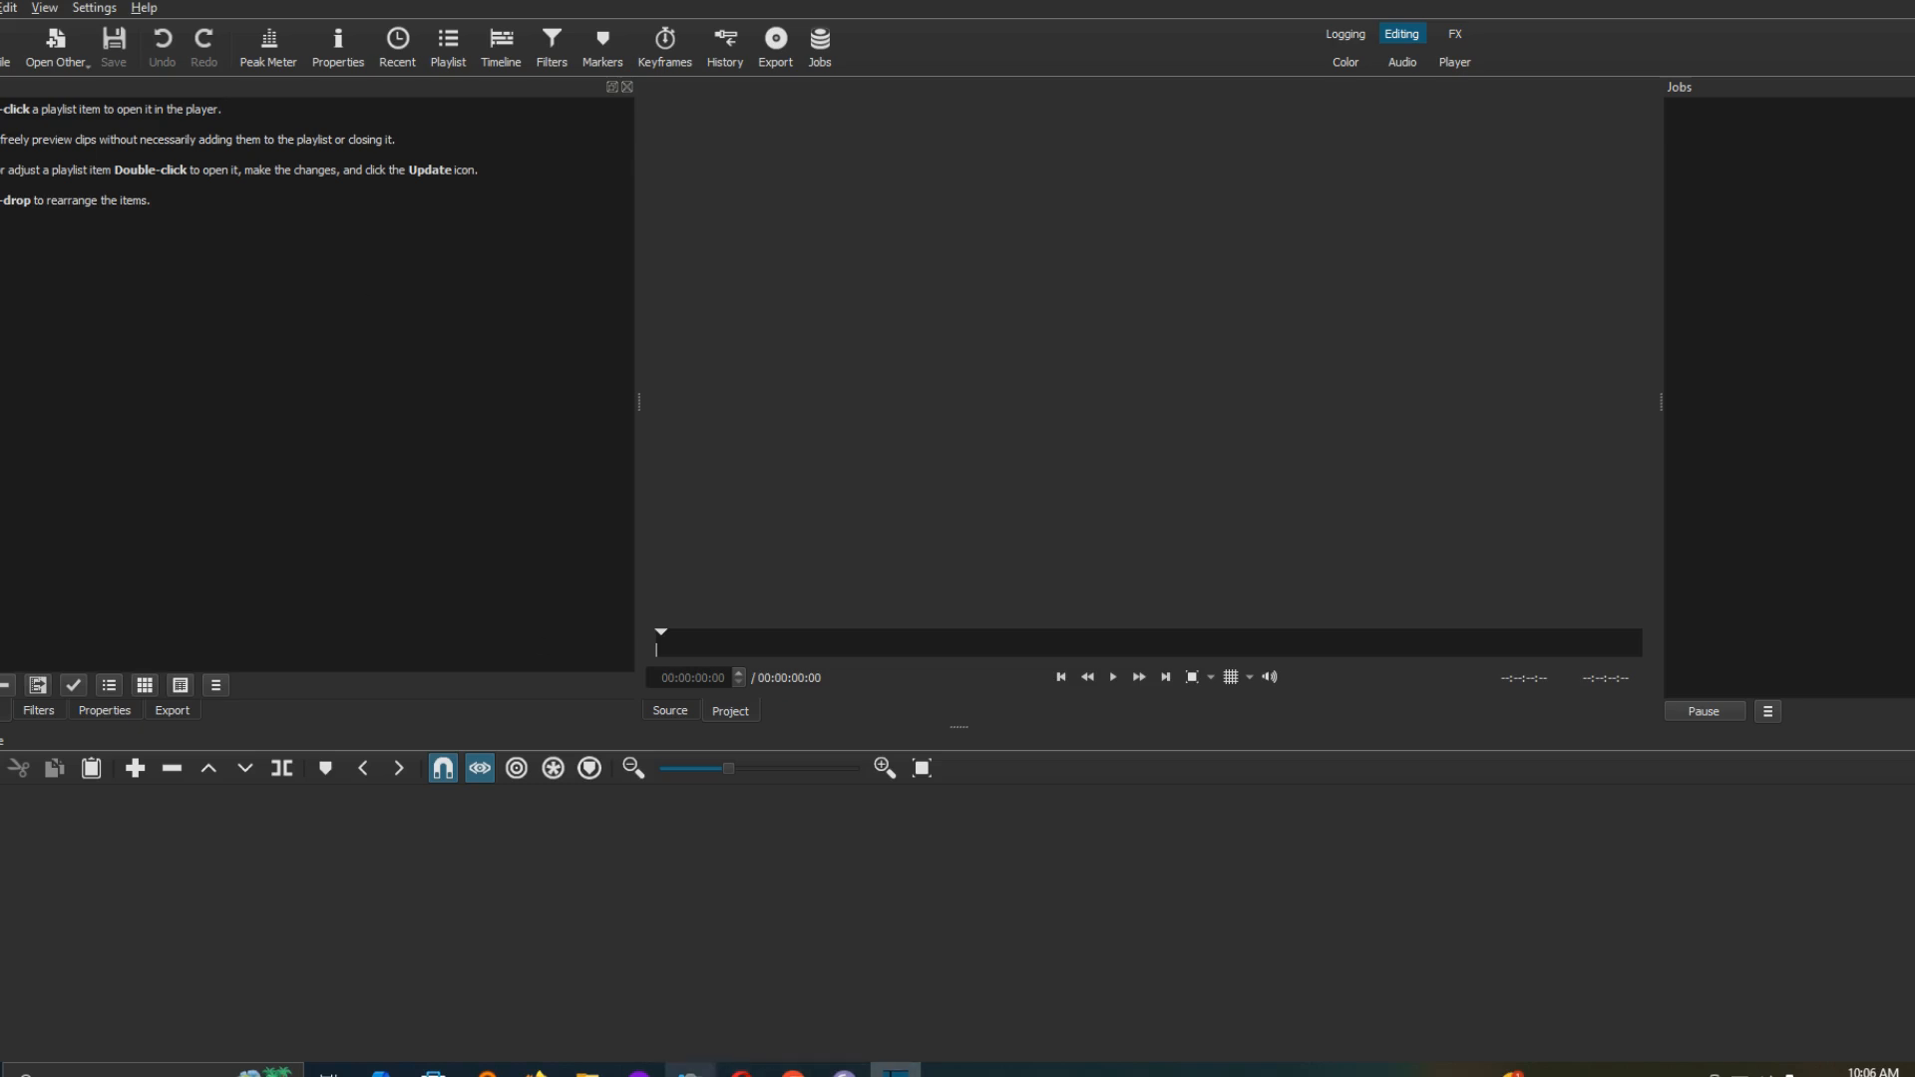
Add How To Compress Images from the VIDEOS folder to the project's playlist.
mouse_move(587, 1071)
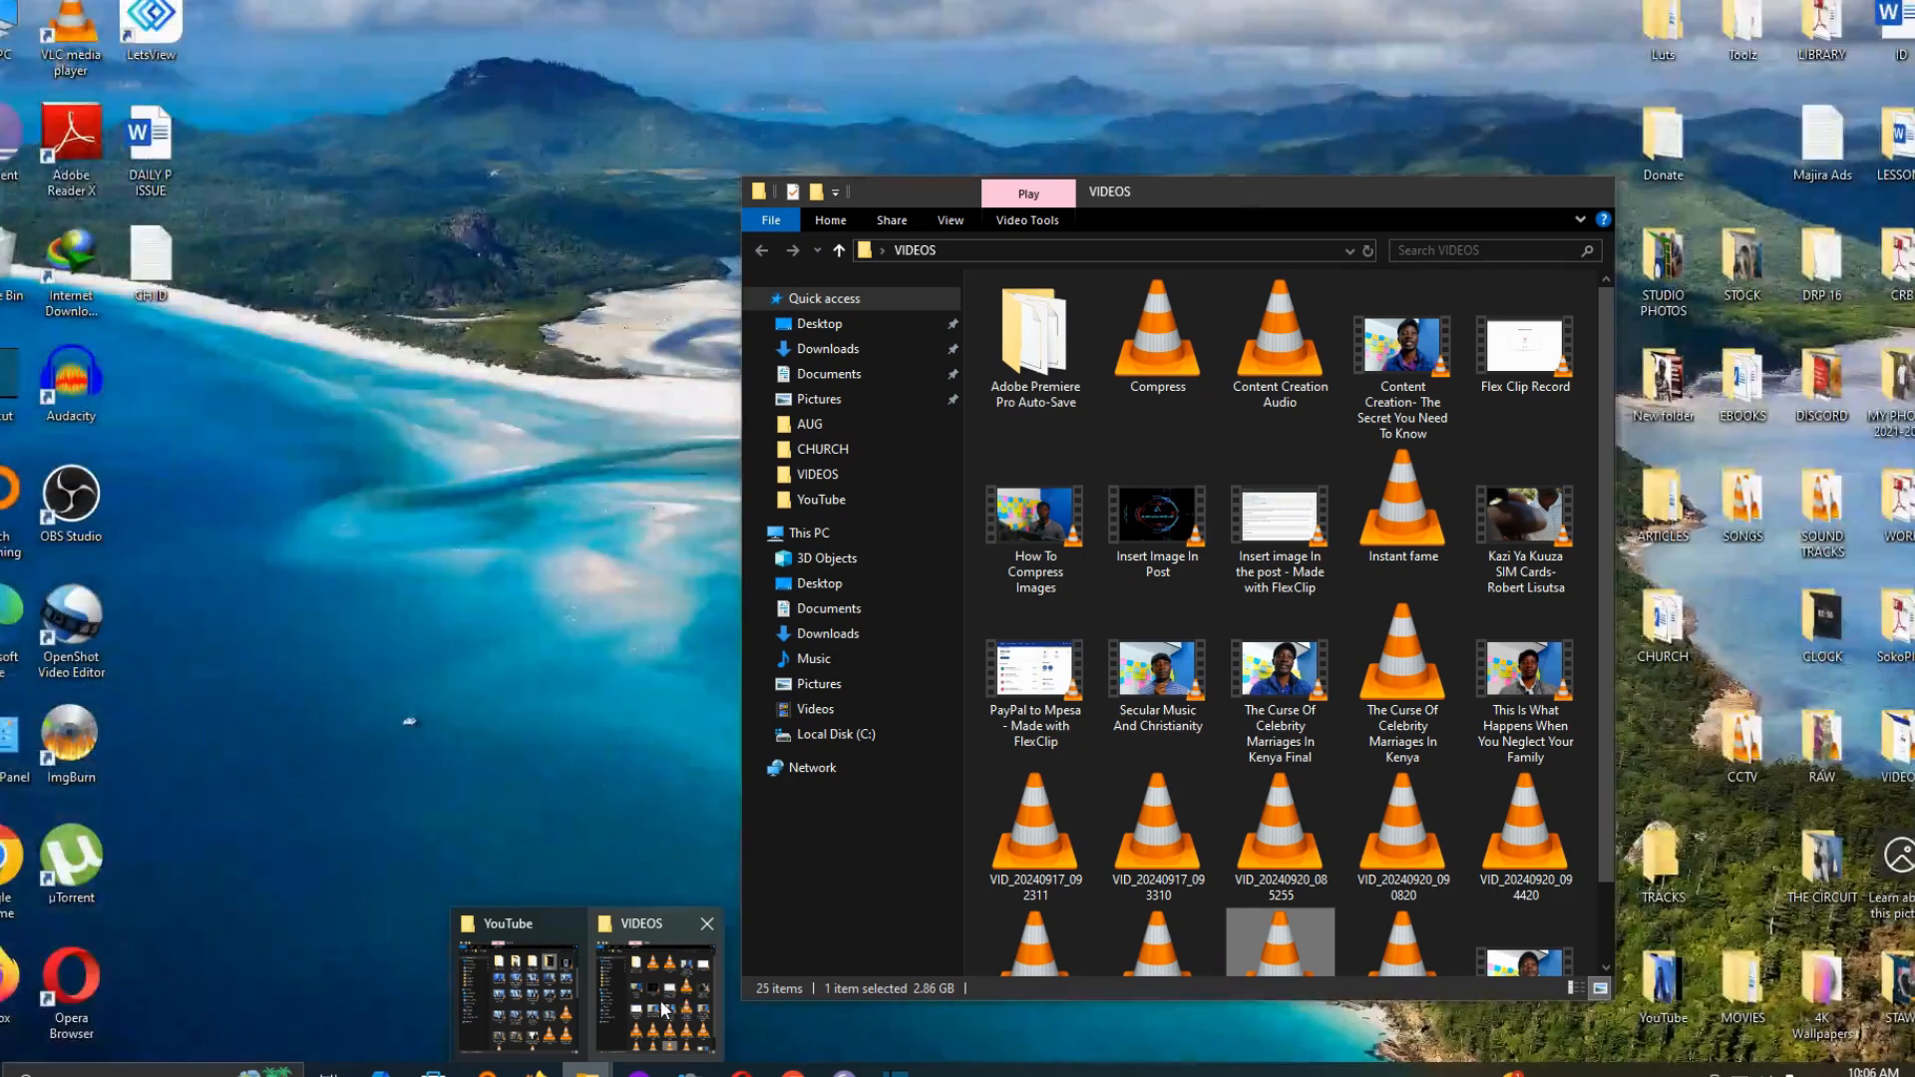
click(653, 1005)
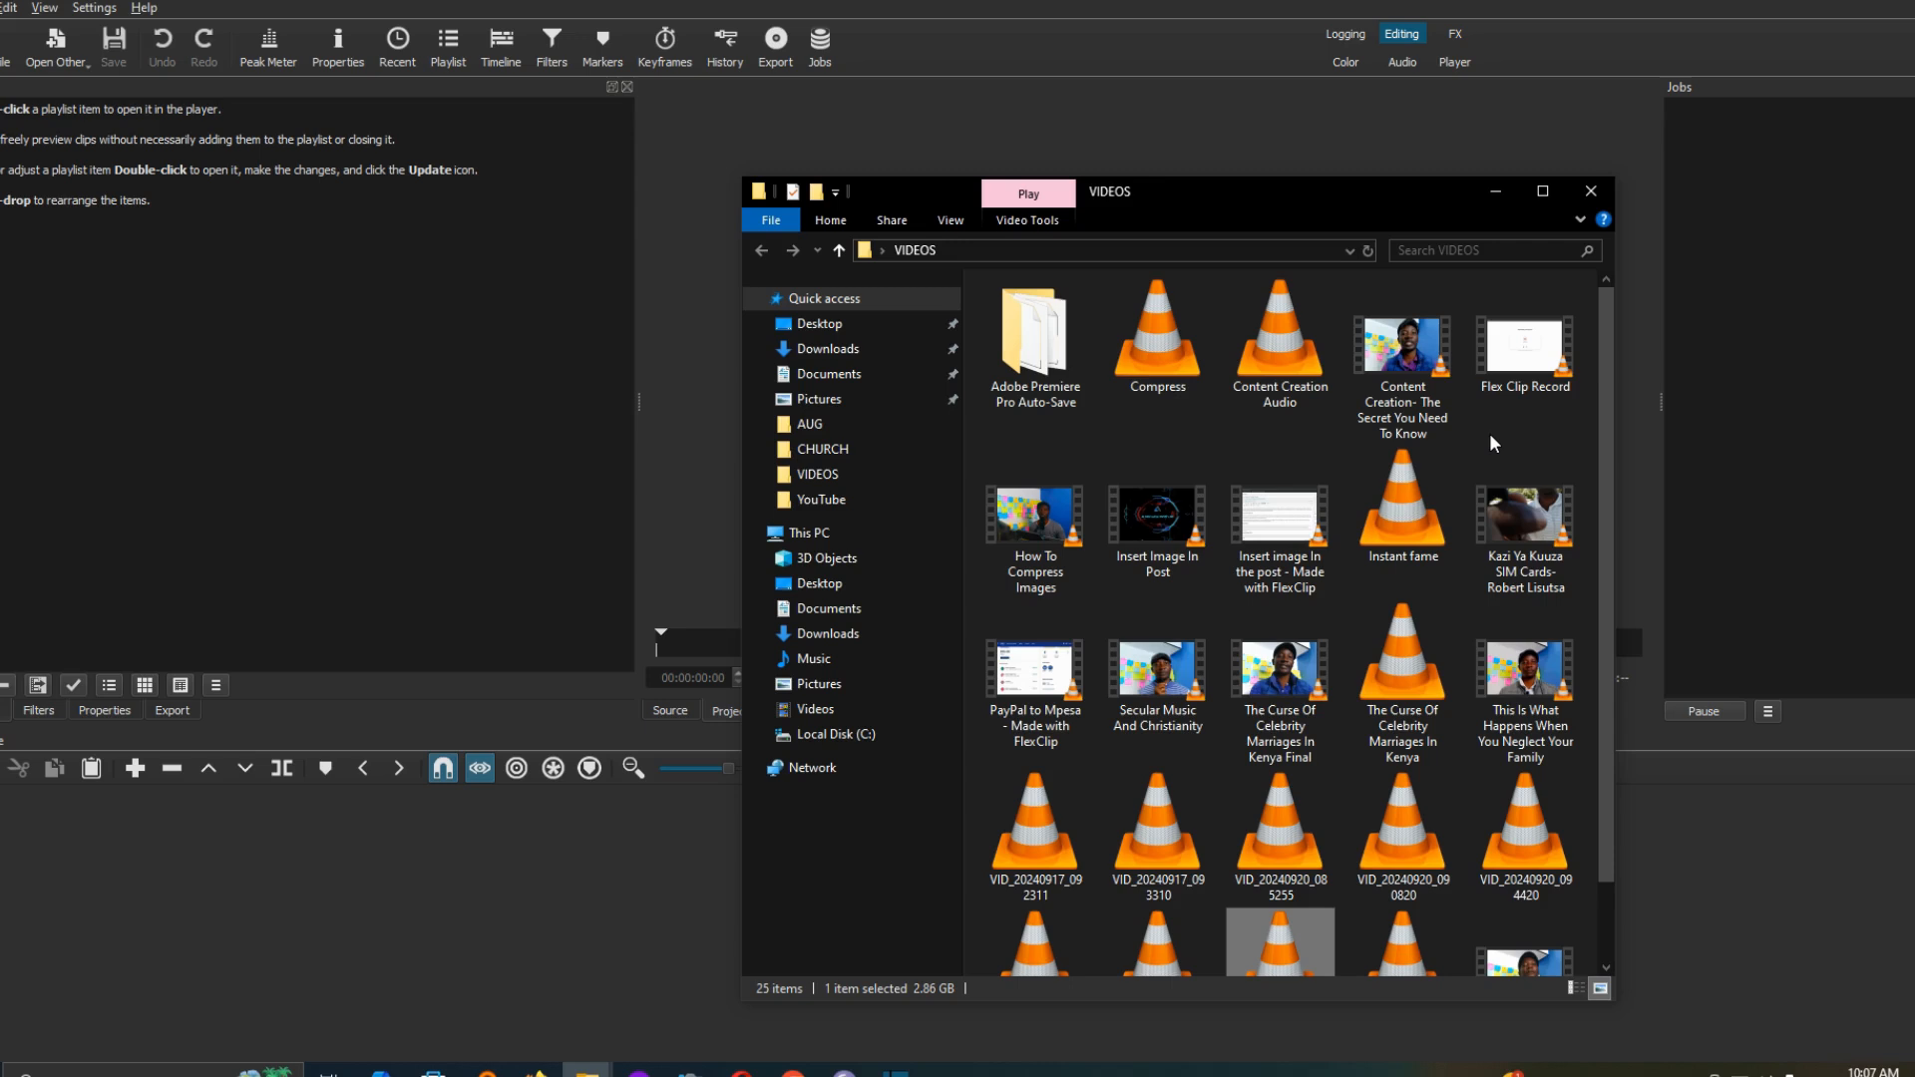
click(1055, 534)
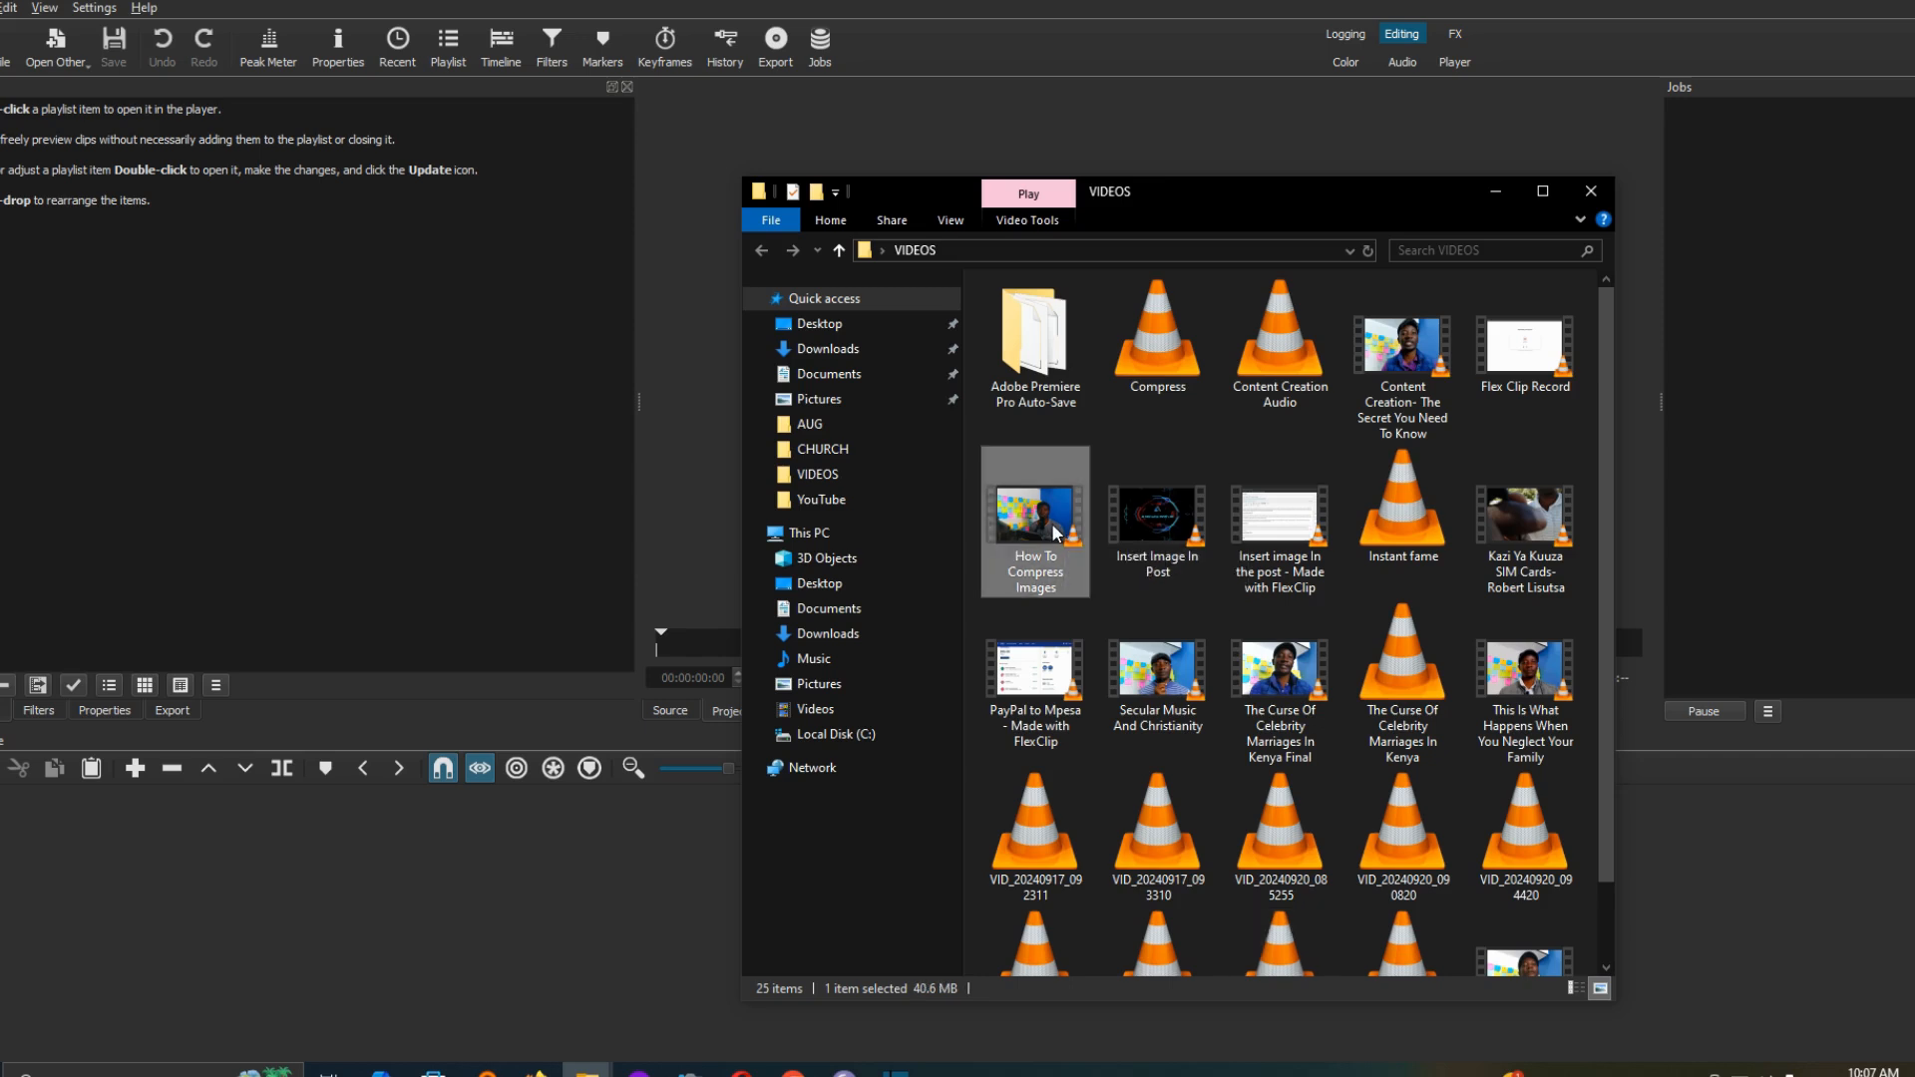
drag(1054, 534, 82, 247)
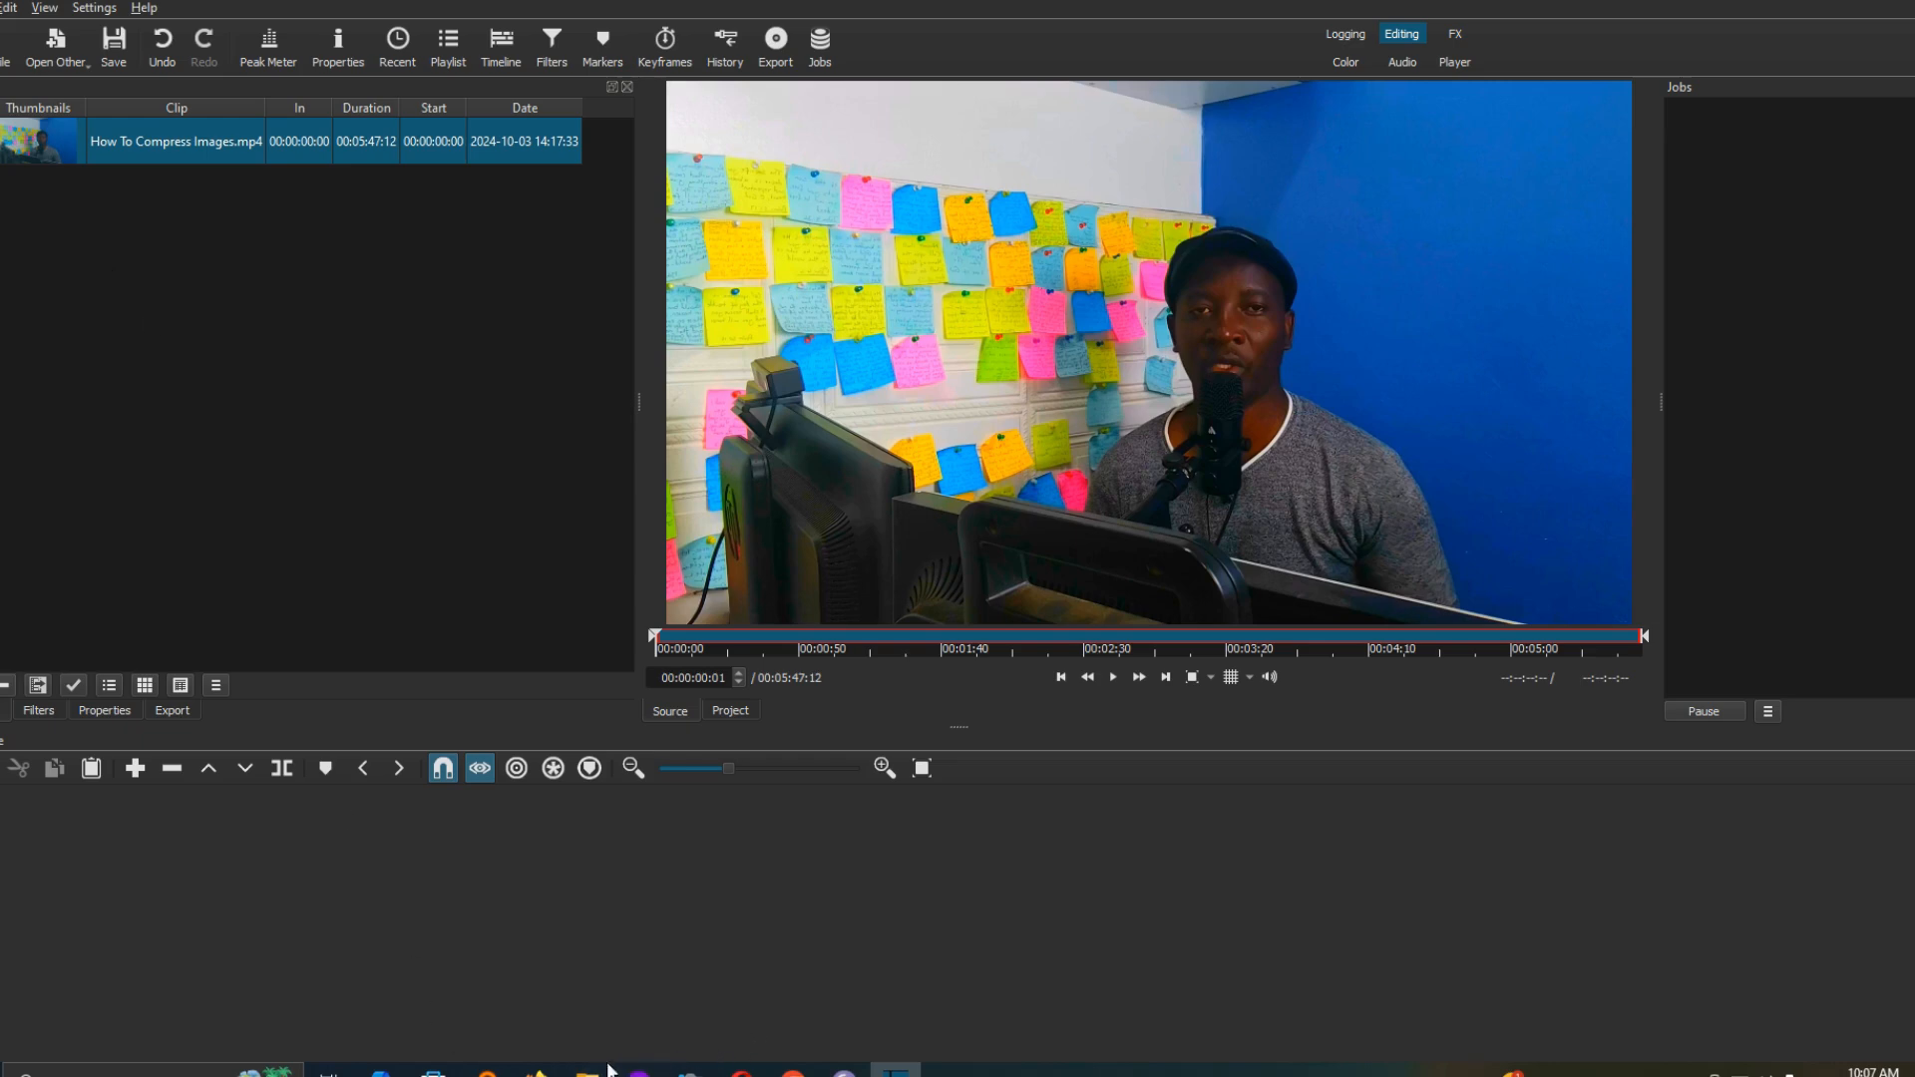
Add VID_20240917_093310 from the VIDEOS folder to the playlist and minimize the folder window.
mouse_move(588, 1071)
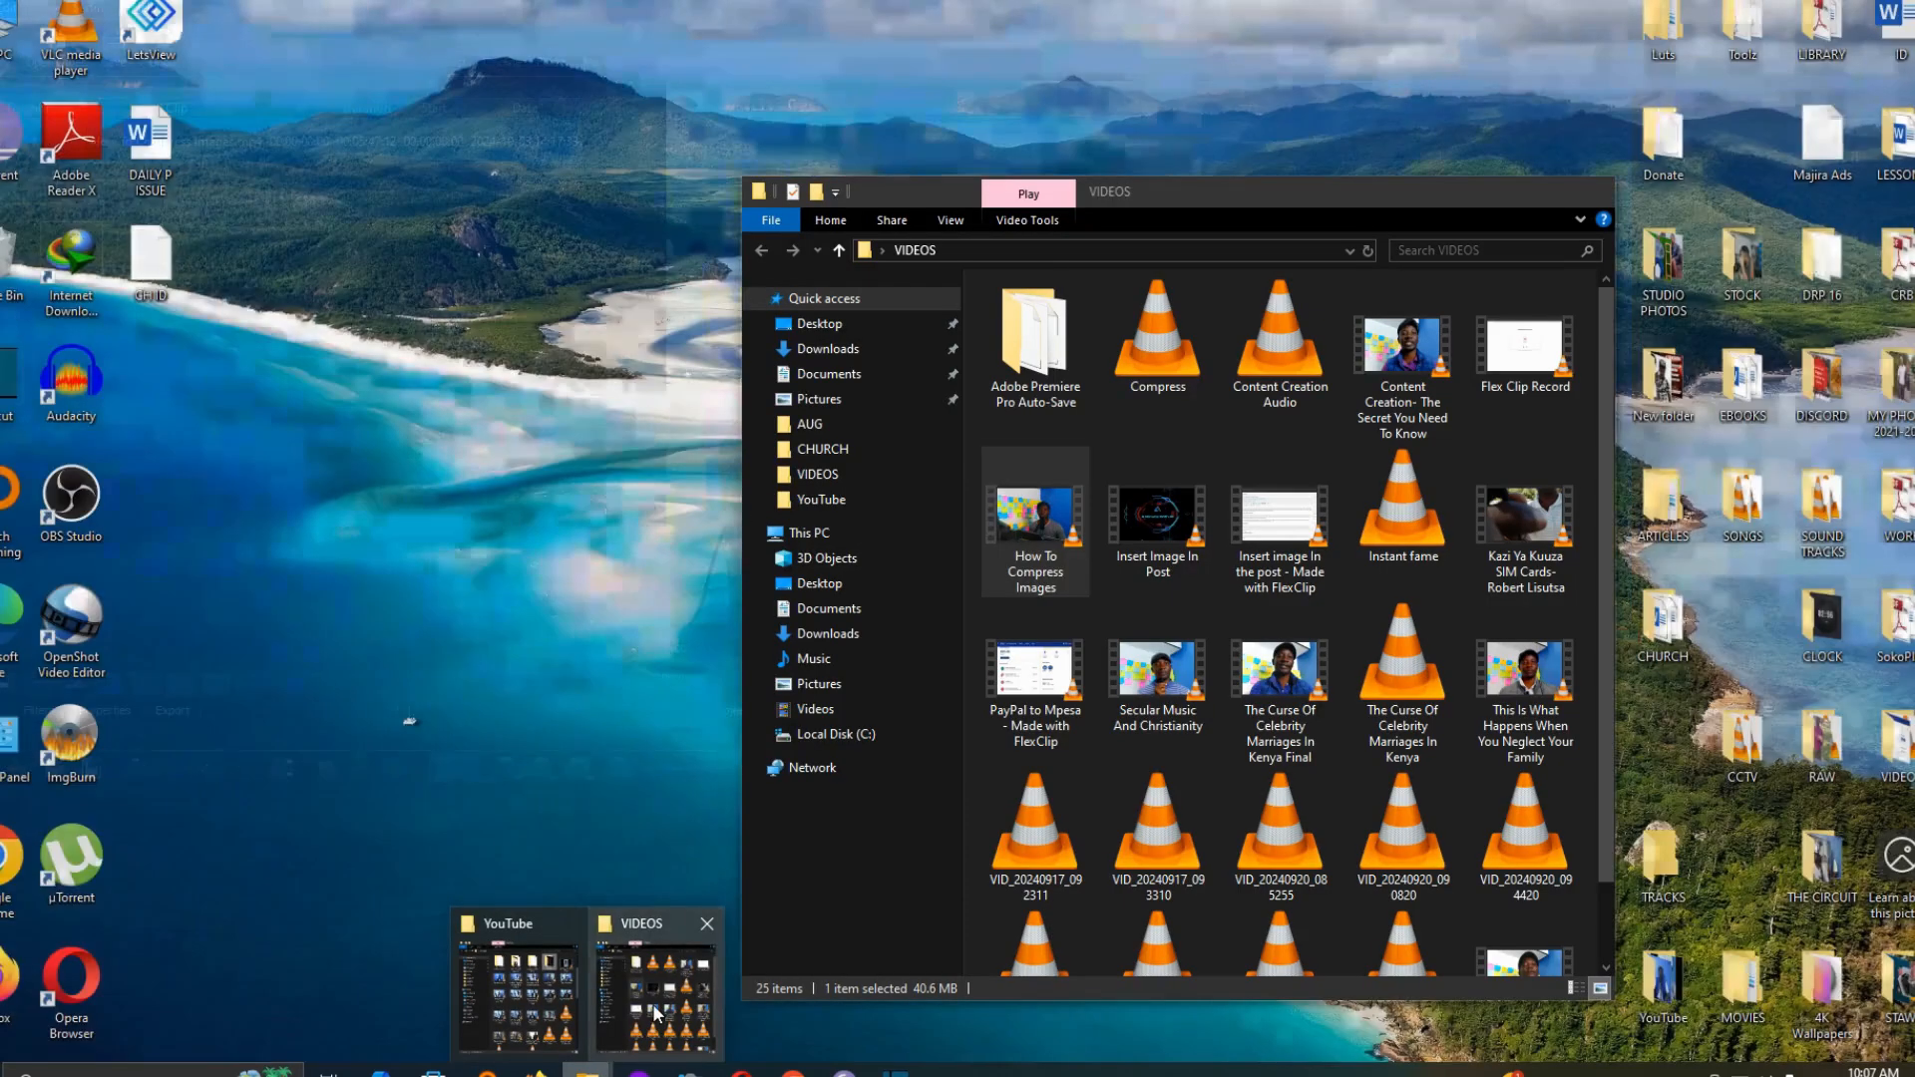
click(646, 1035)
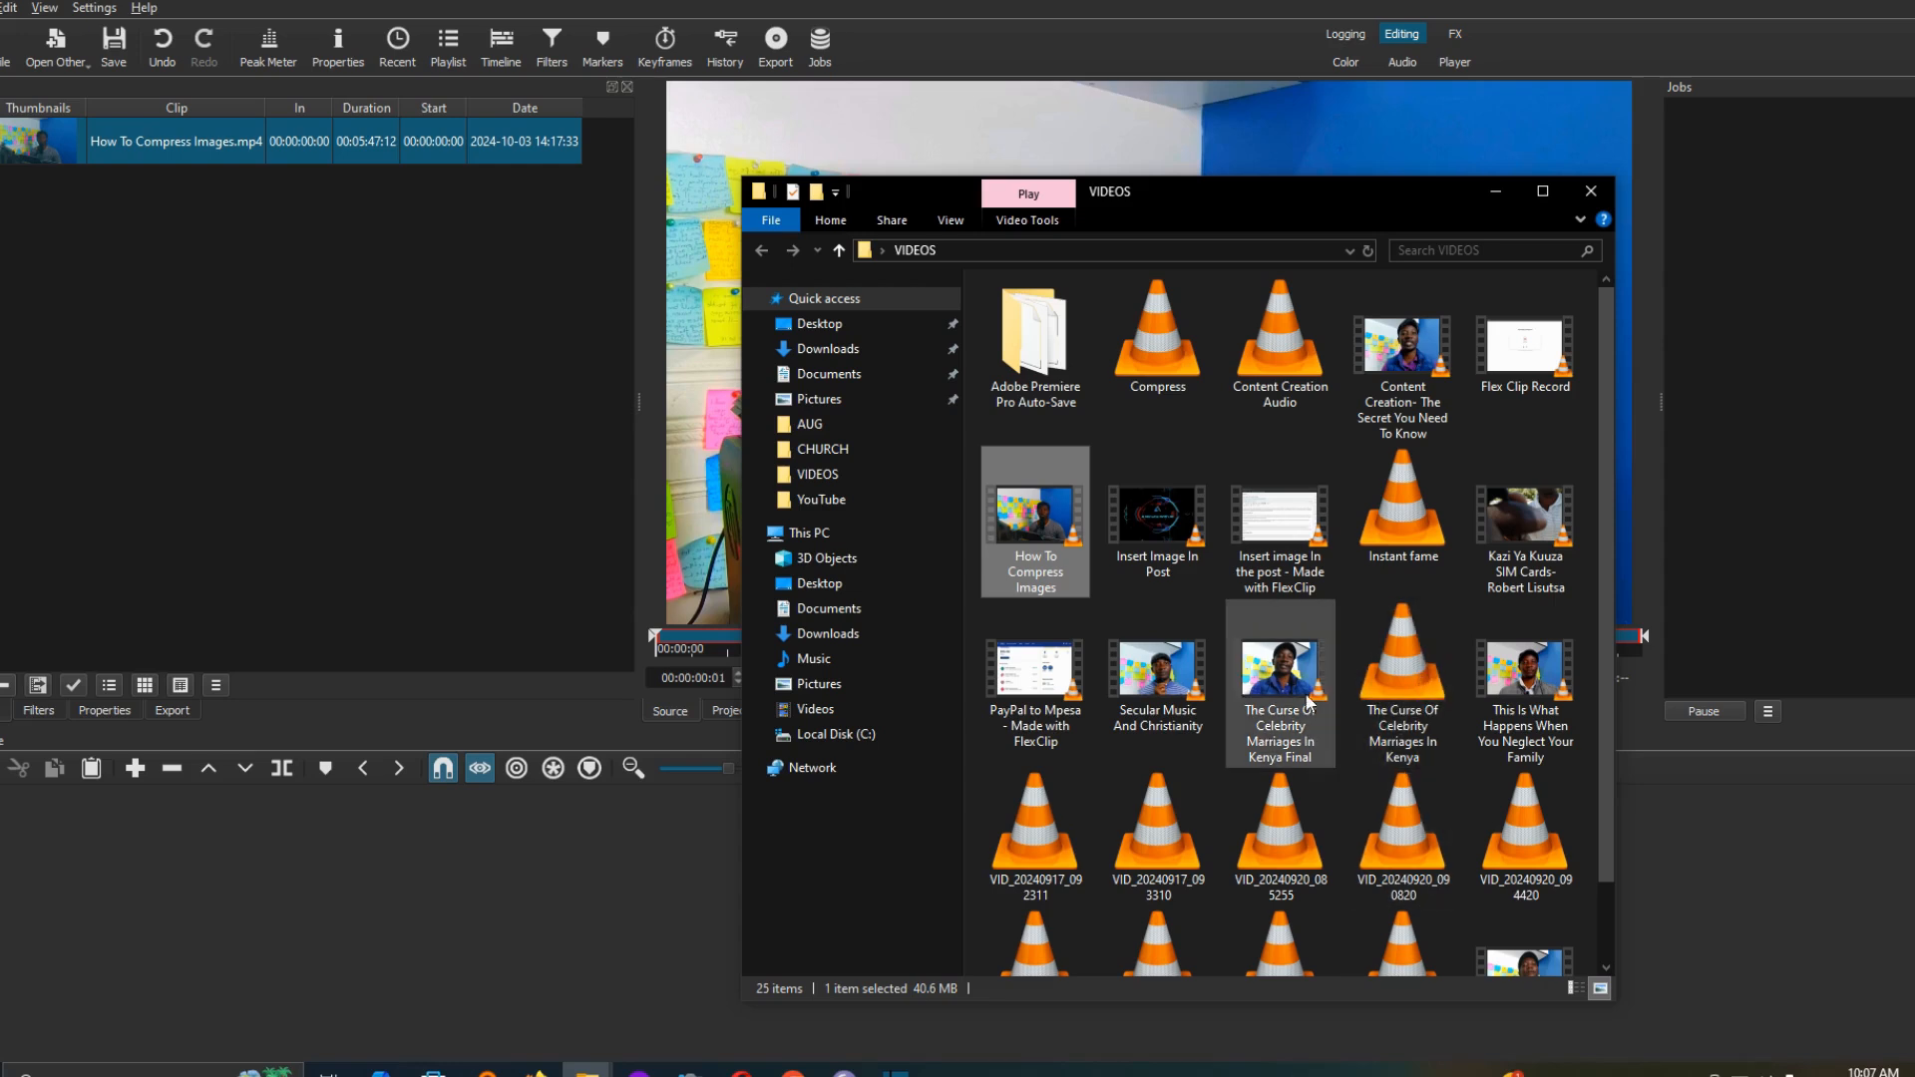
drag(1179, 828, 118, 401)
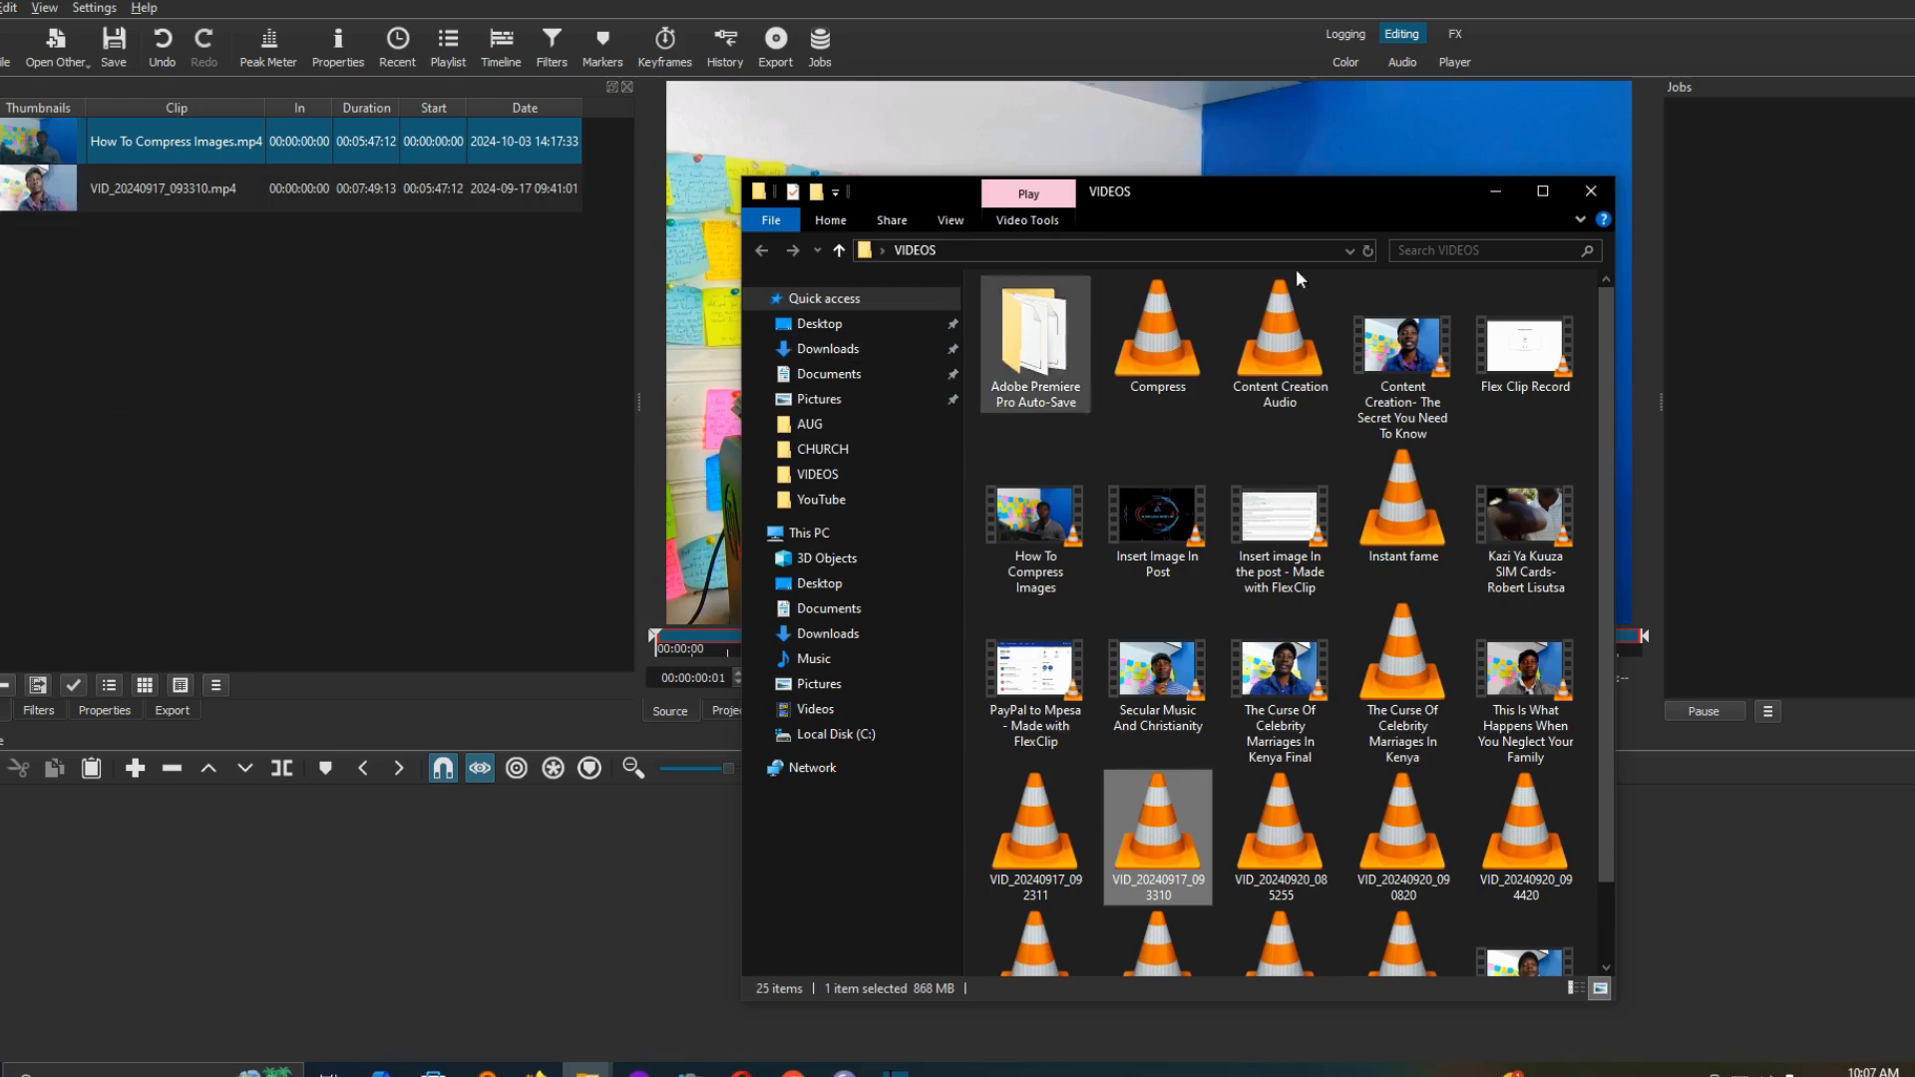
click(1492, 192)
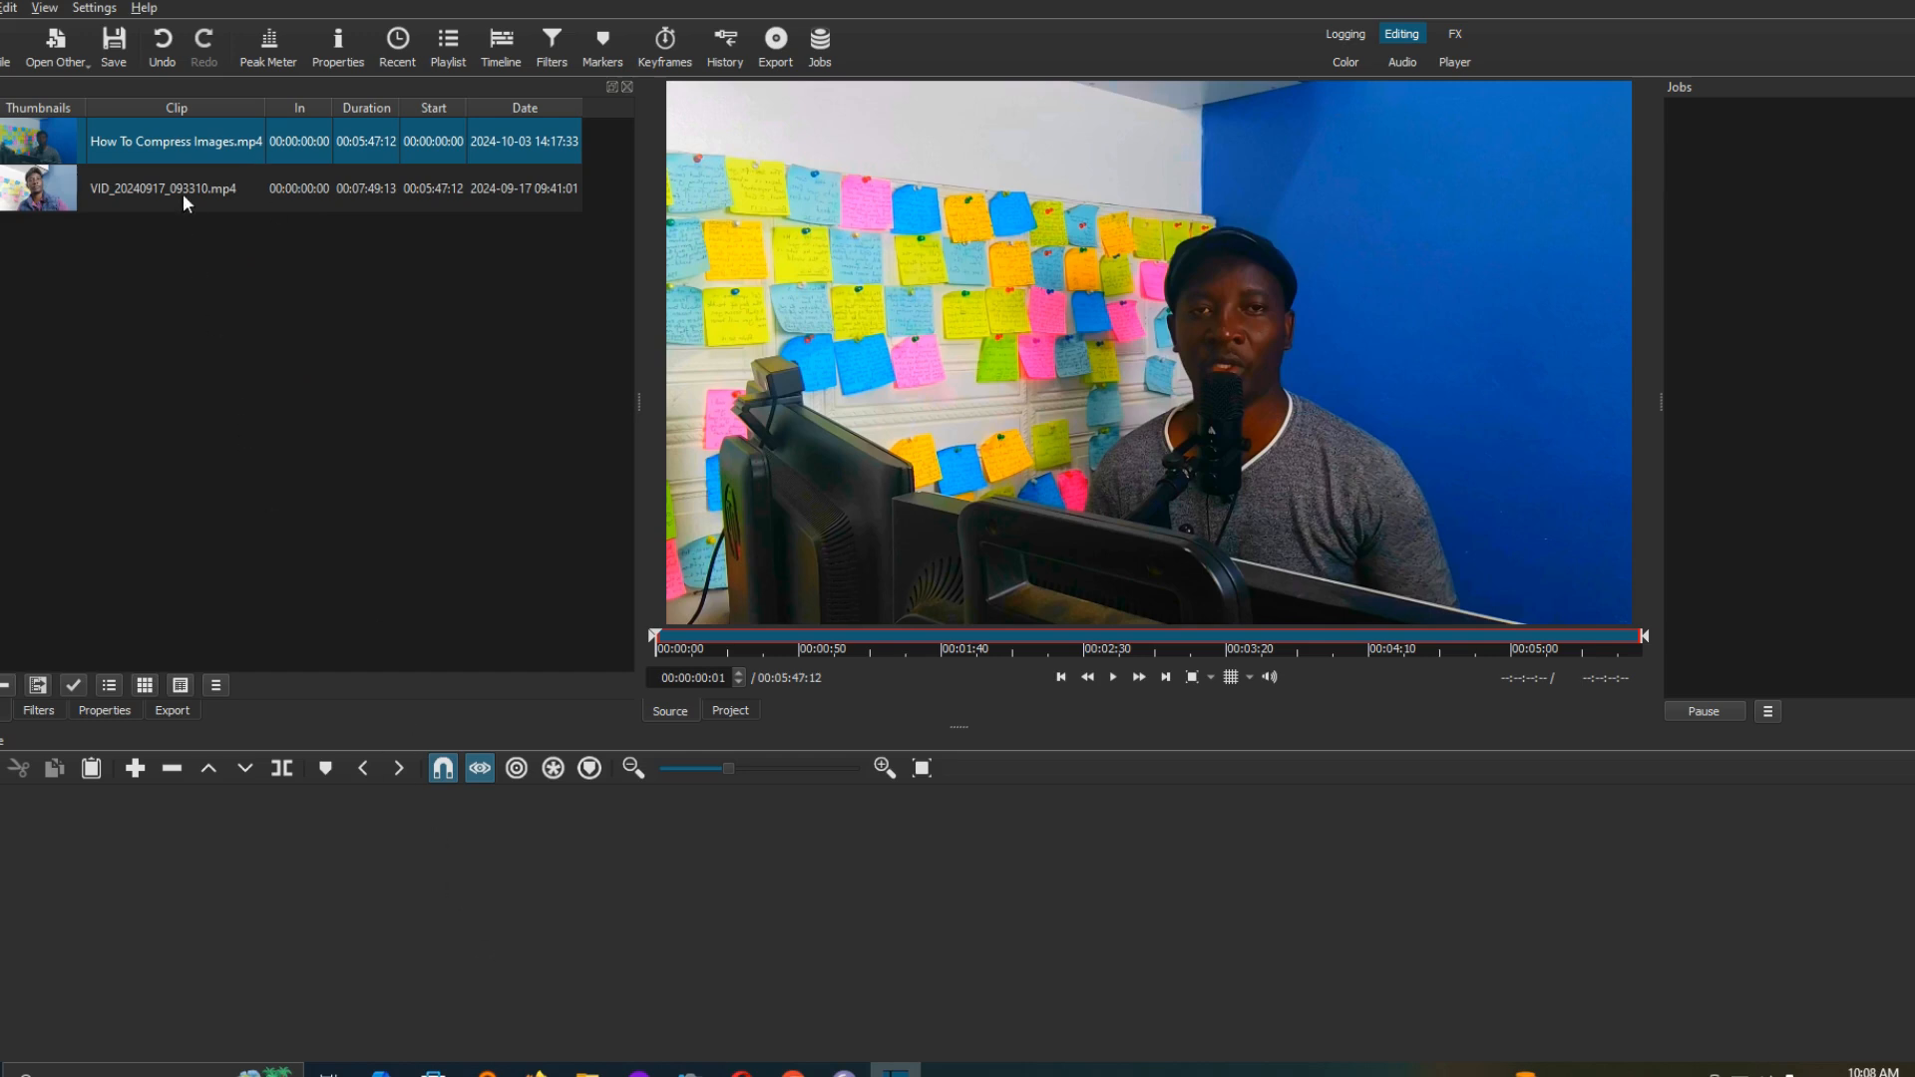
Place How To Compress Images.mp4 on the timeline, play it briefly and scrub to about 28 seconds.
drag(181, 138, 371, 885)
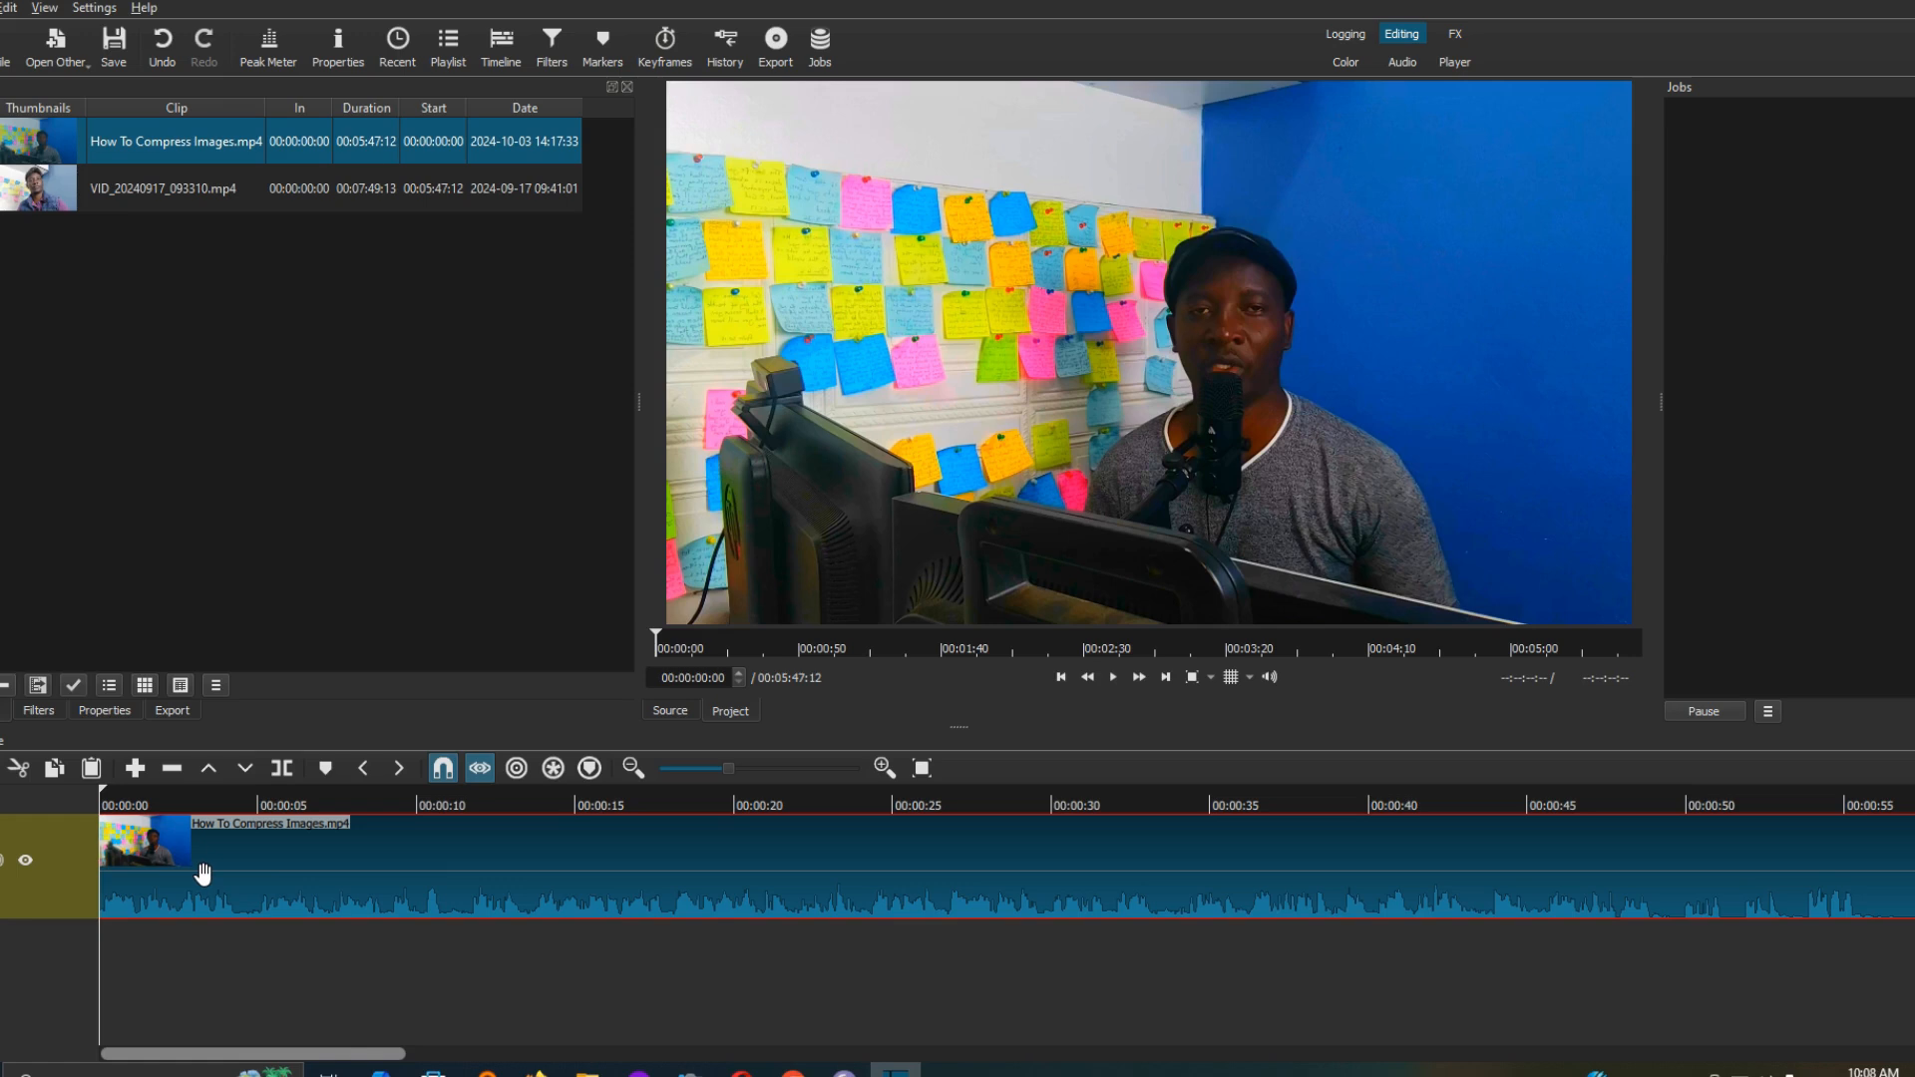
click(1114, 677)
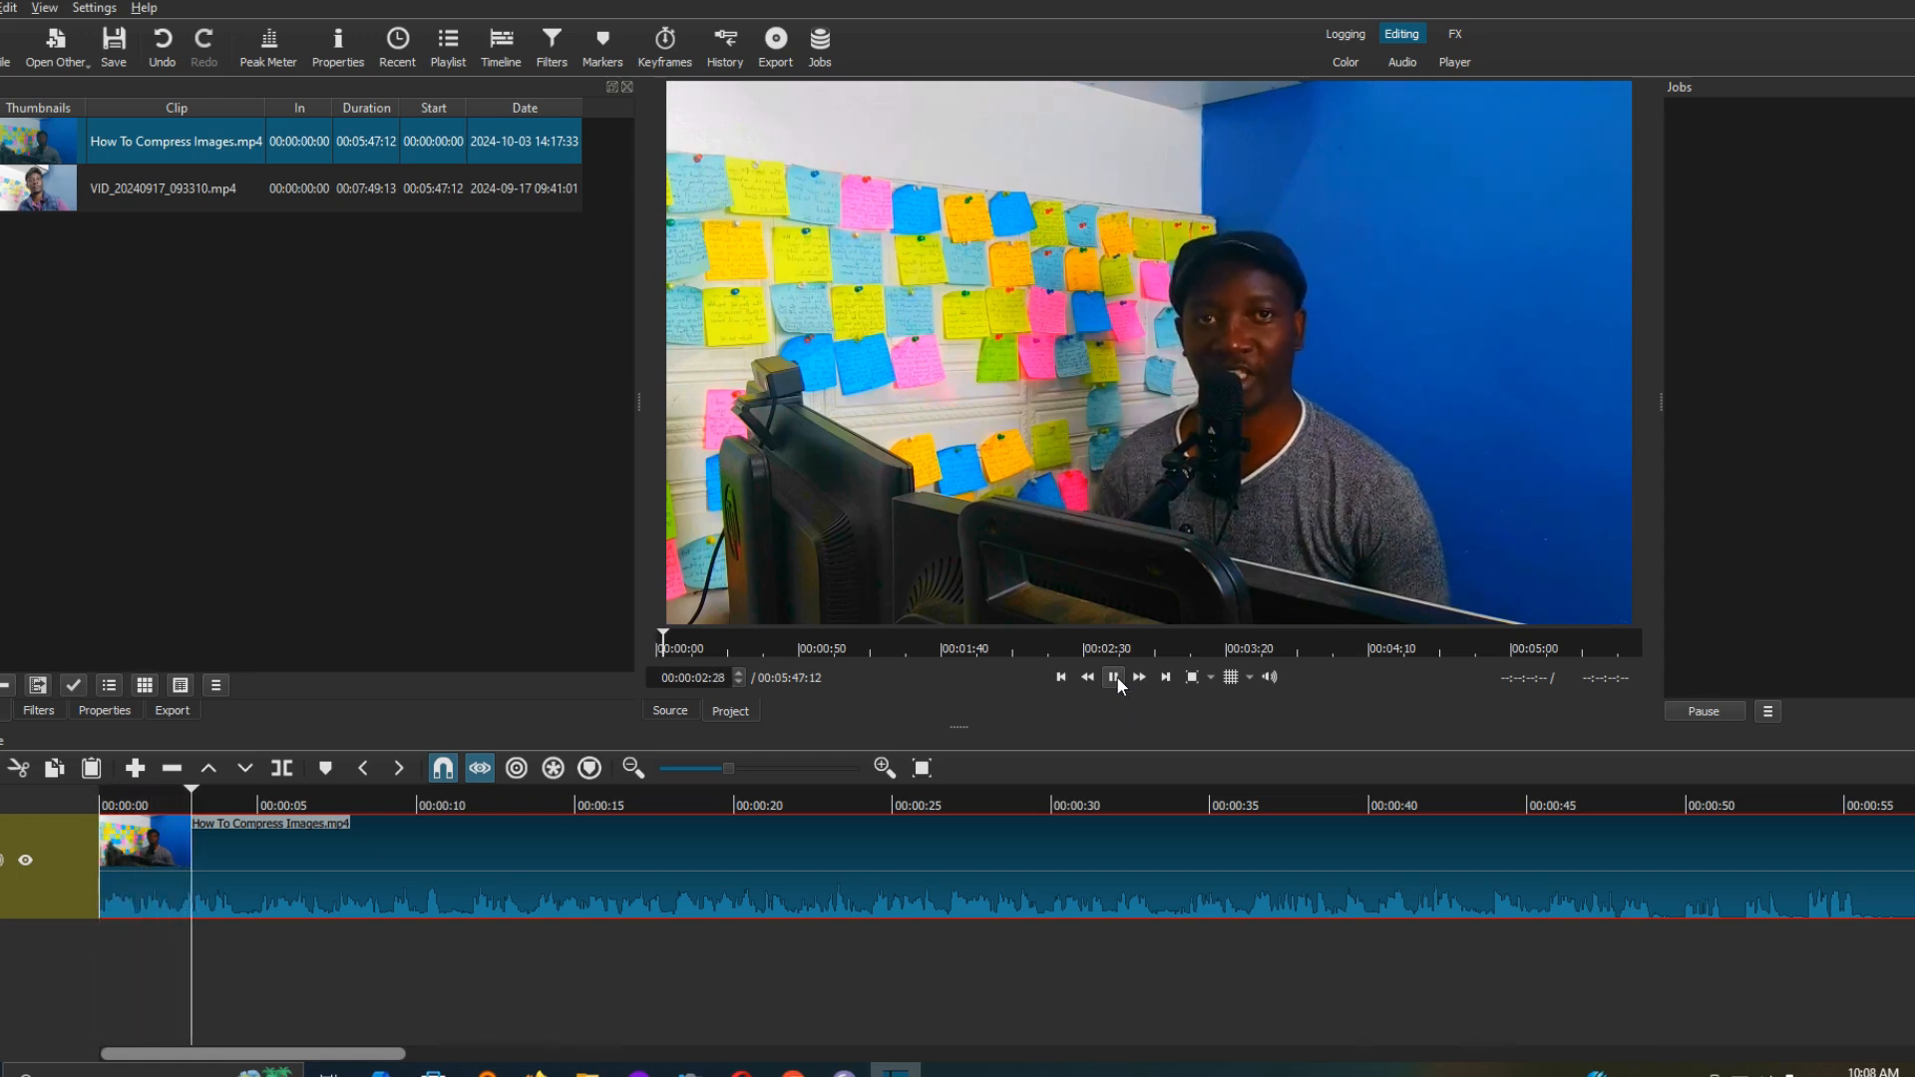
click(1115, 678)
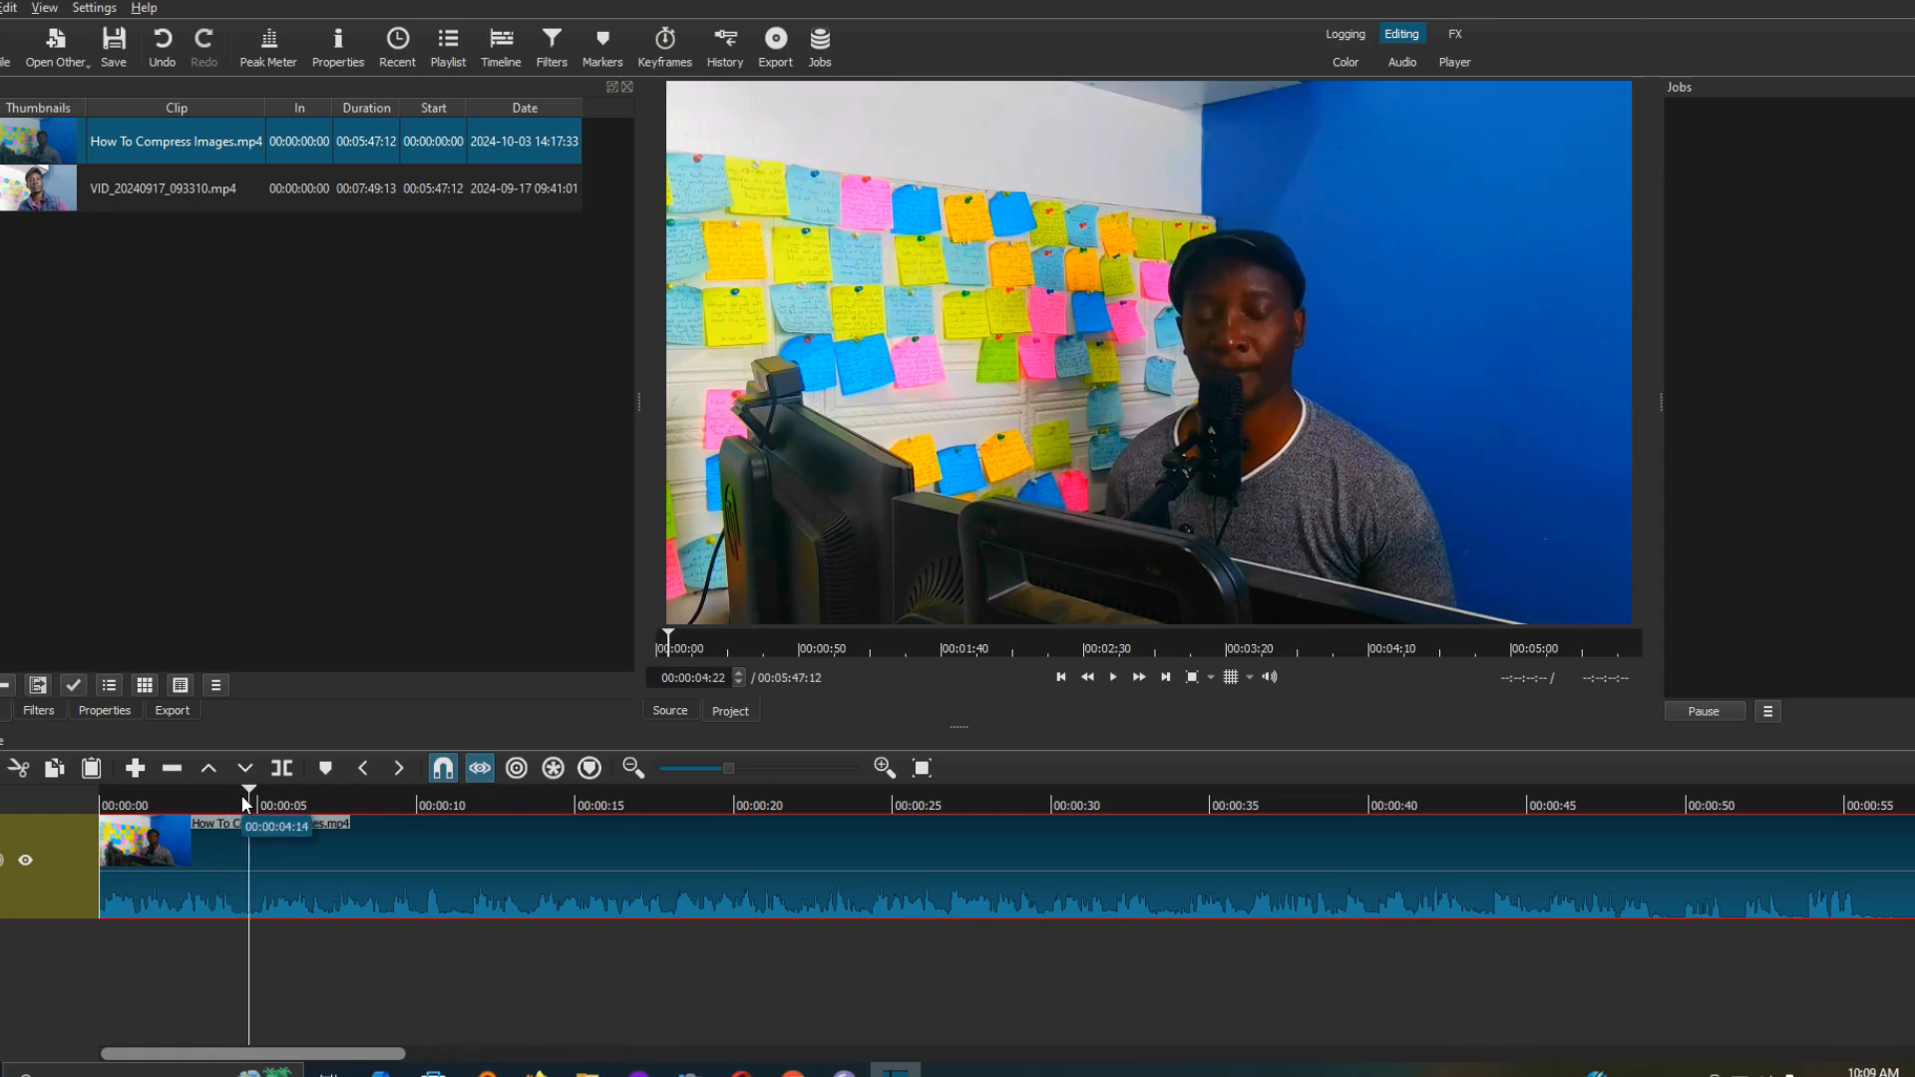
drag(245, 795, 851, 803)
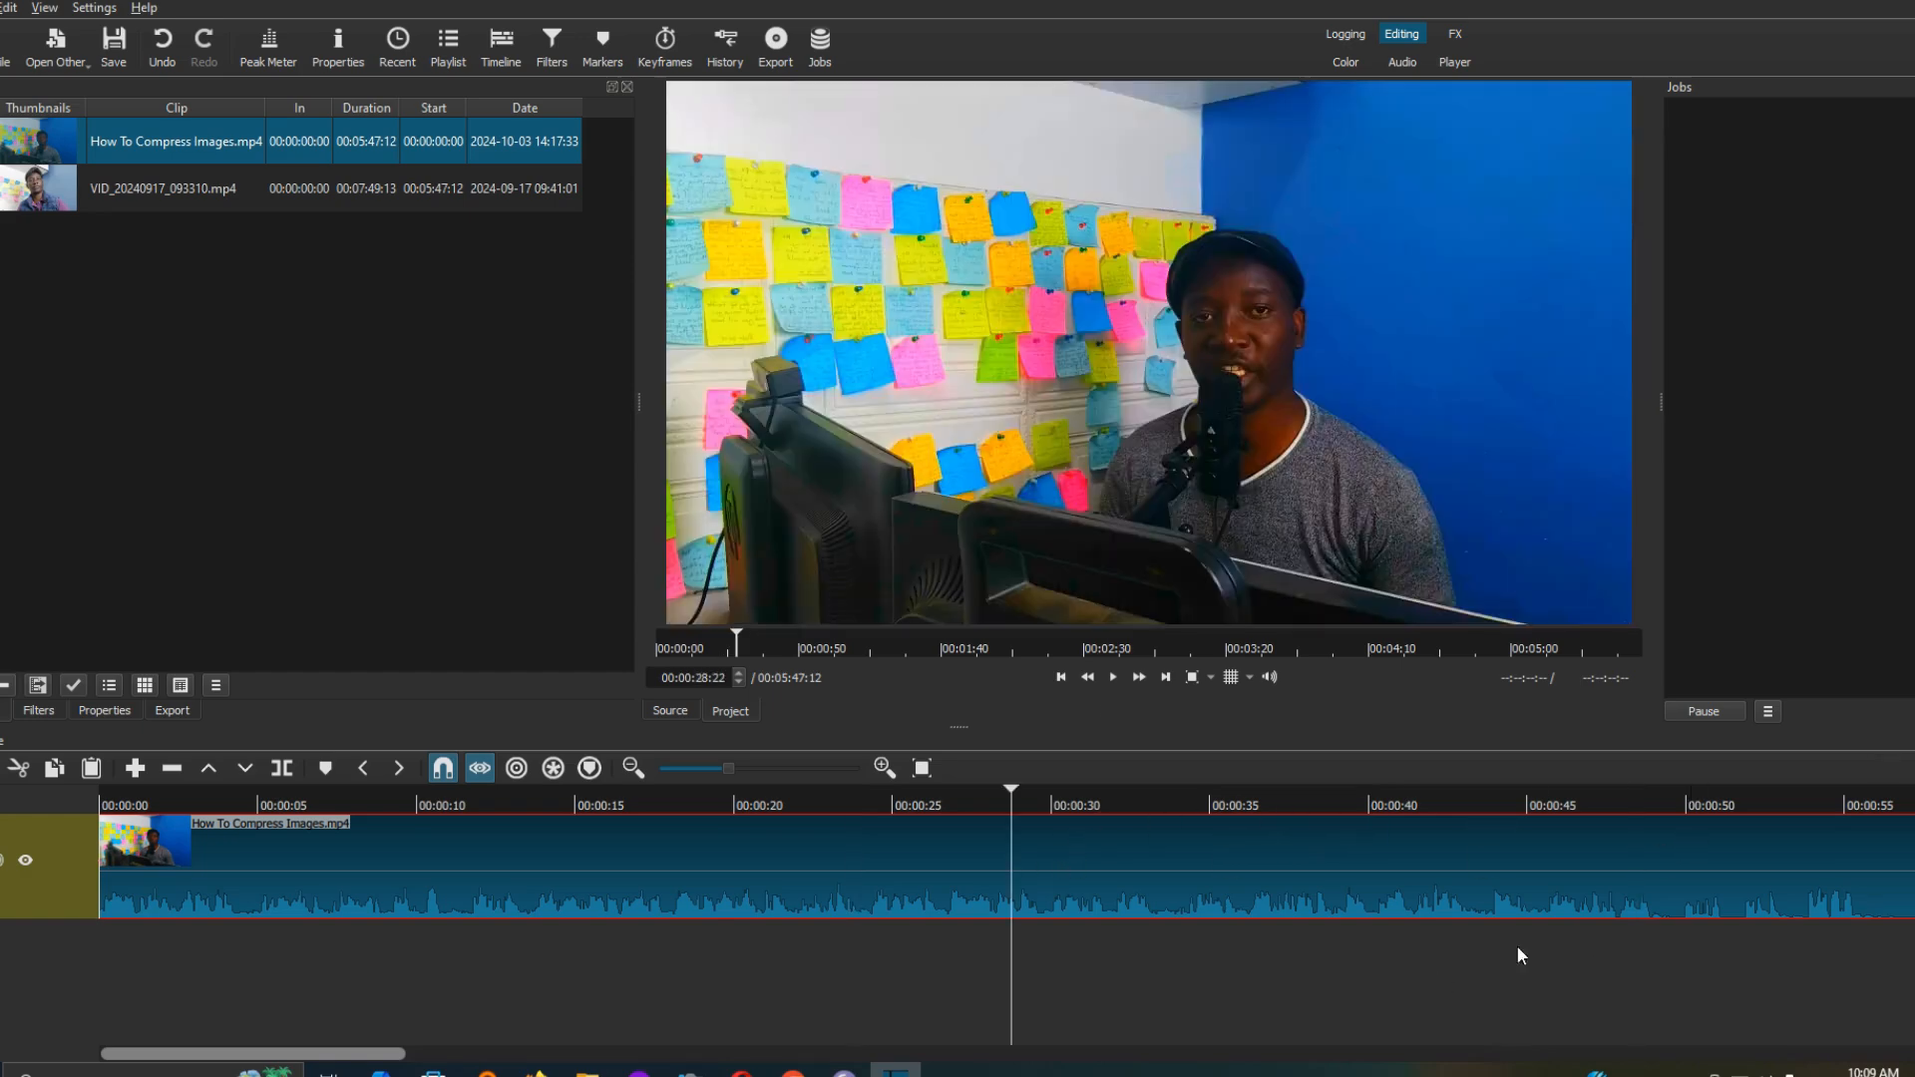
Undo the clip placement on the timeline, and hide and reshow the timeline.
key(ctrl+z)
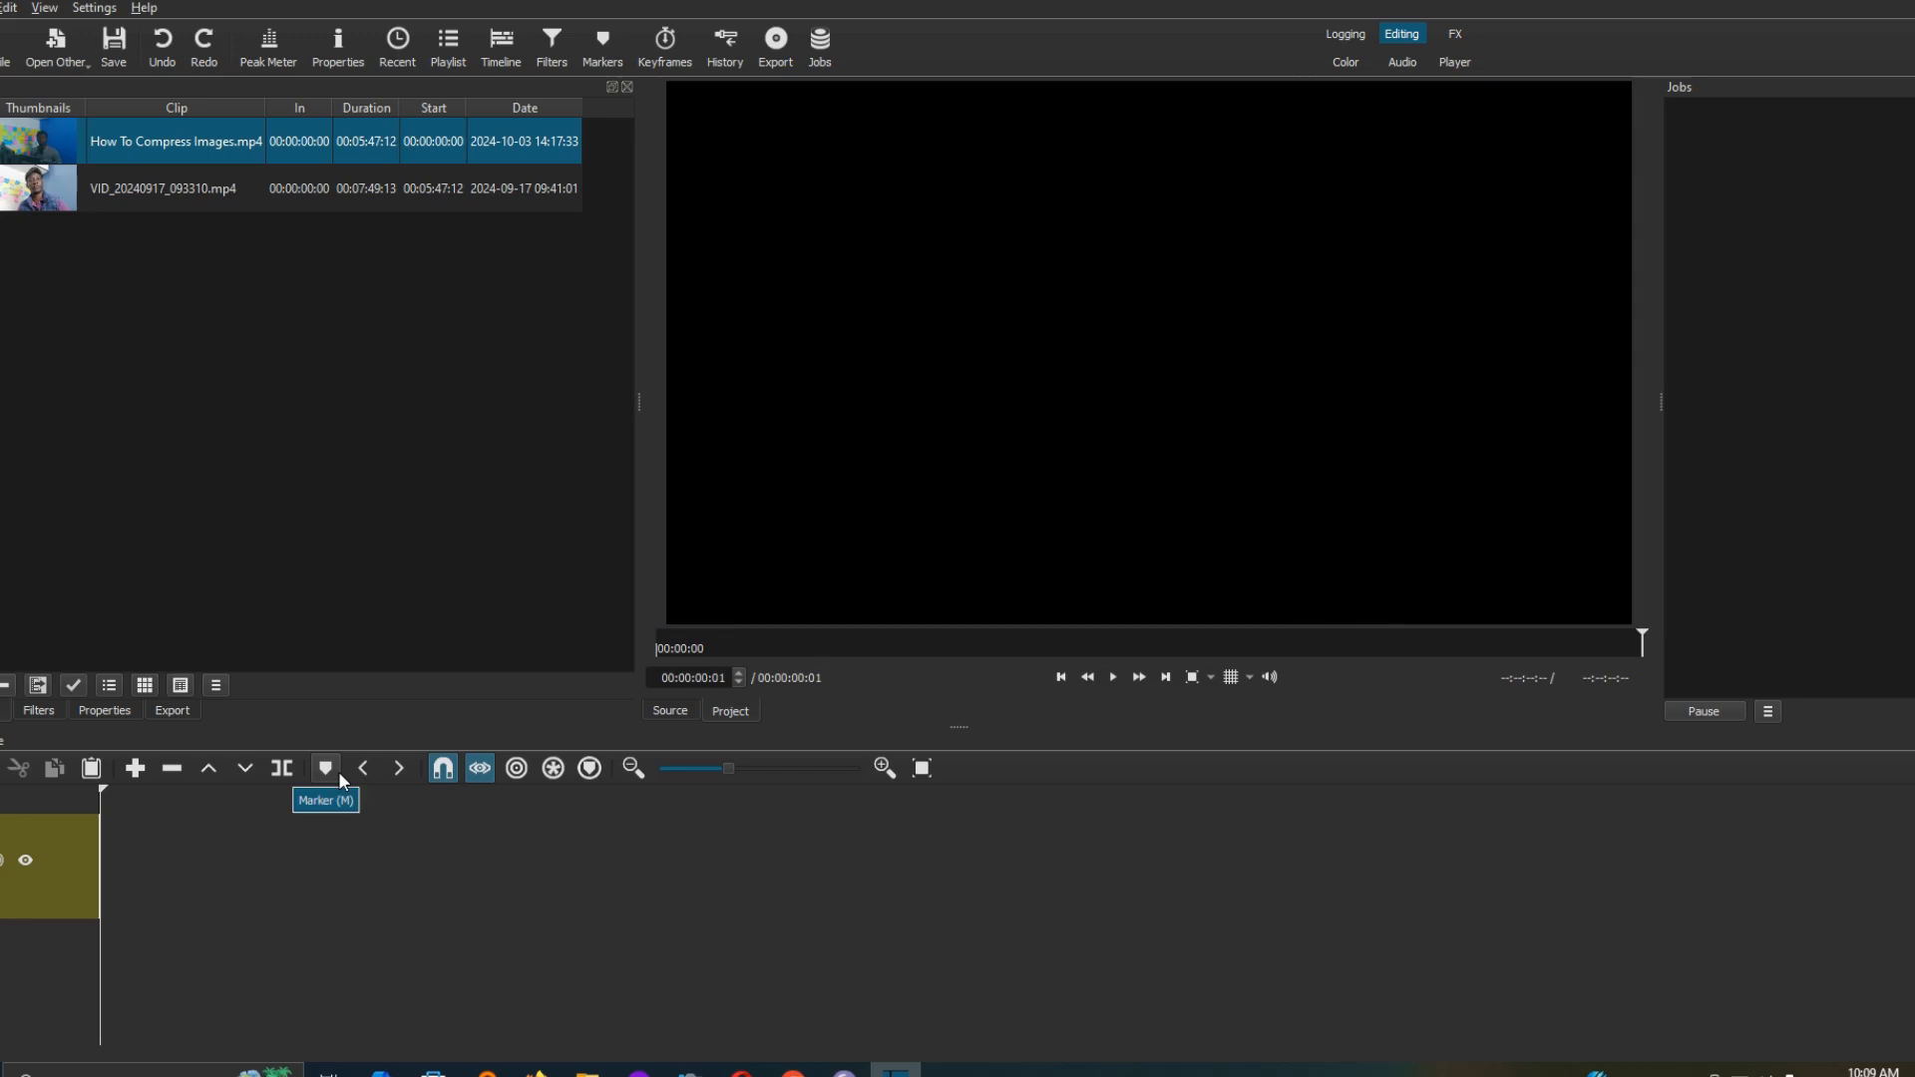
key(ctrl+5)
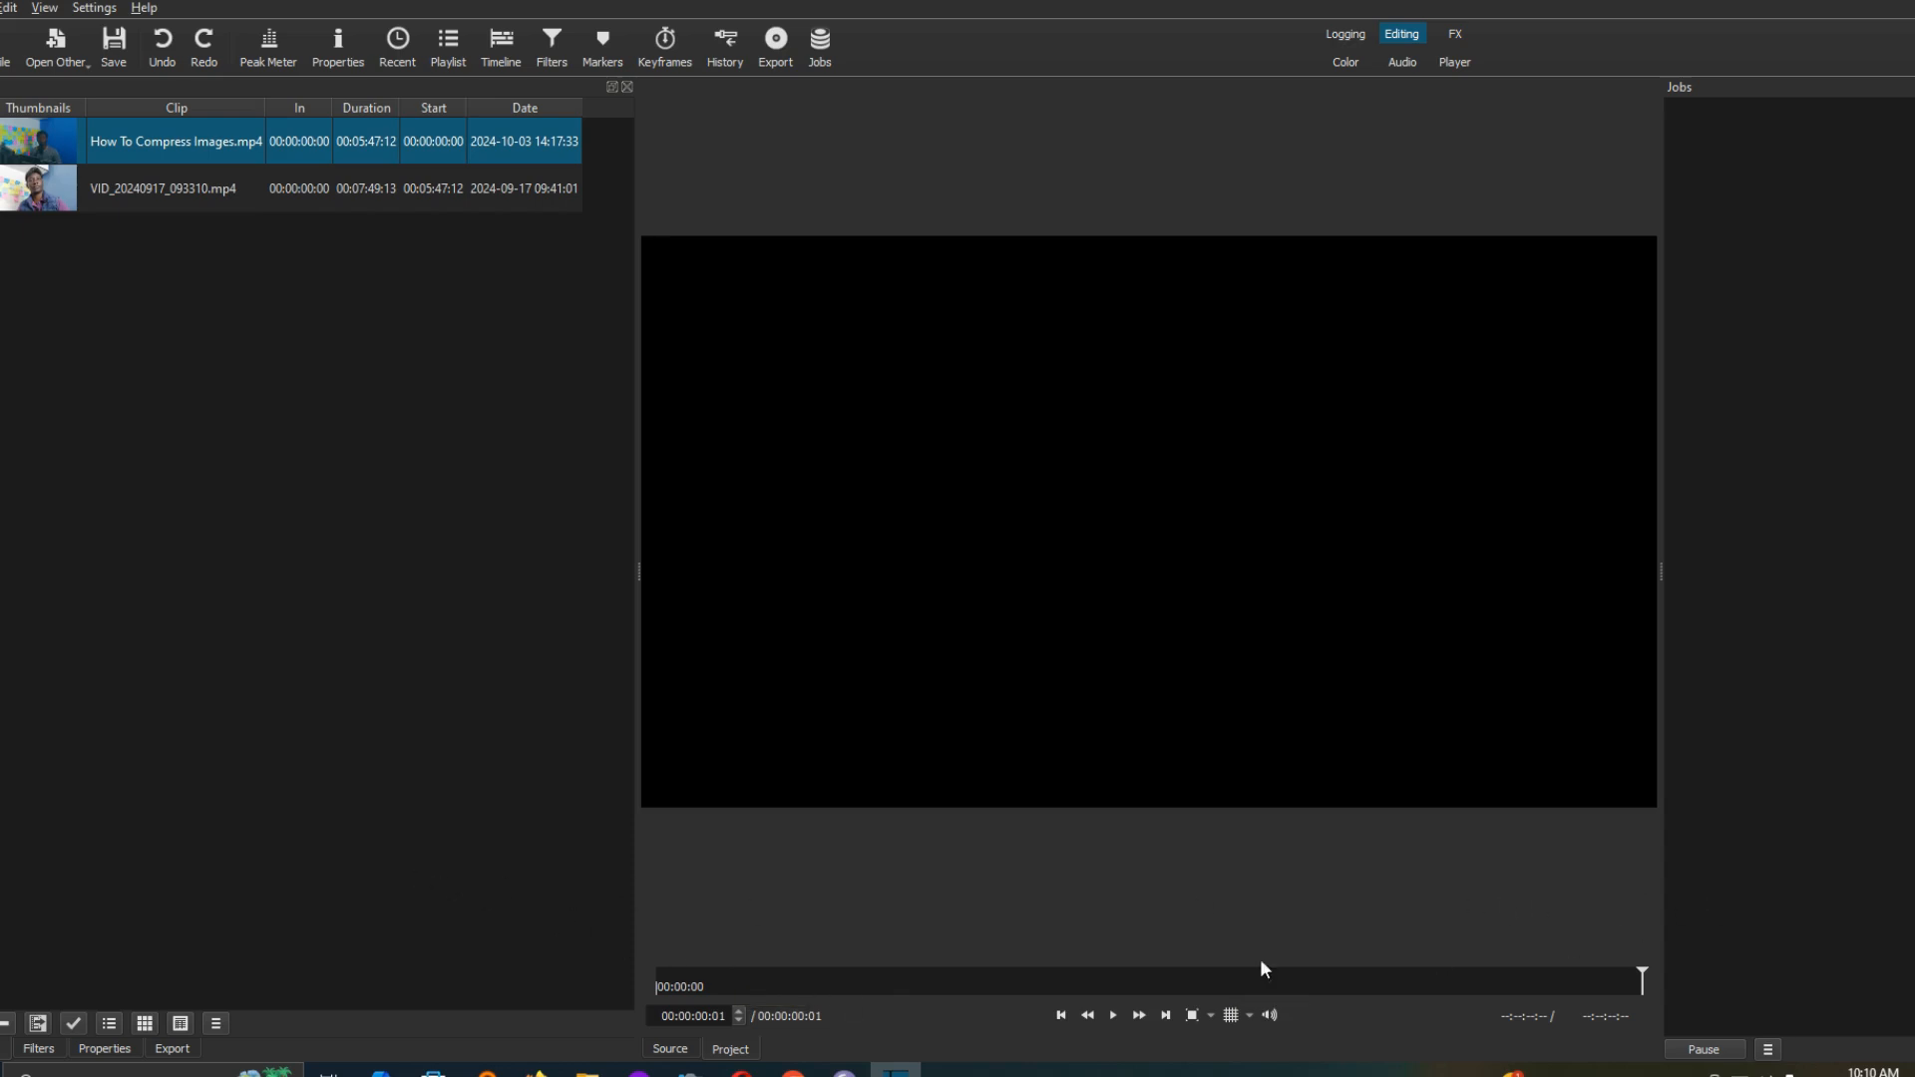
click(501, 45)
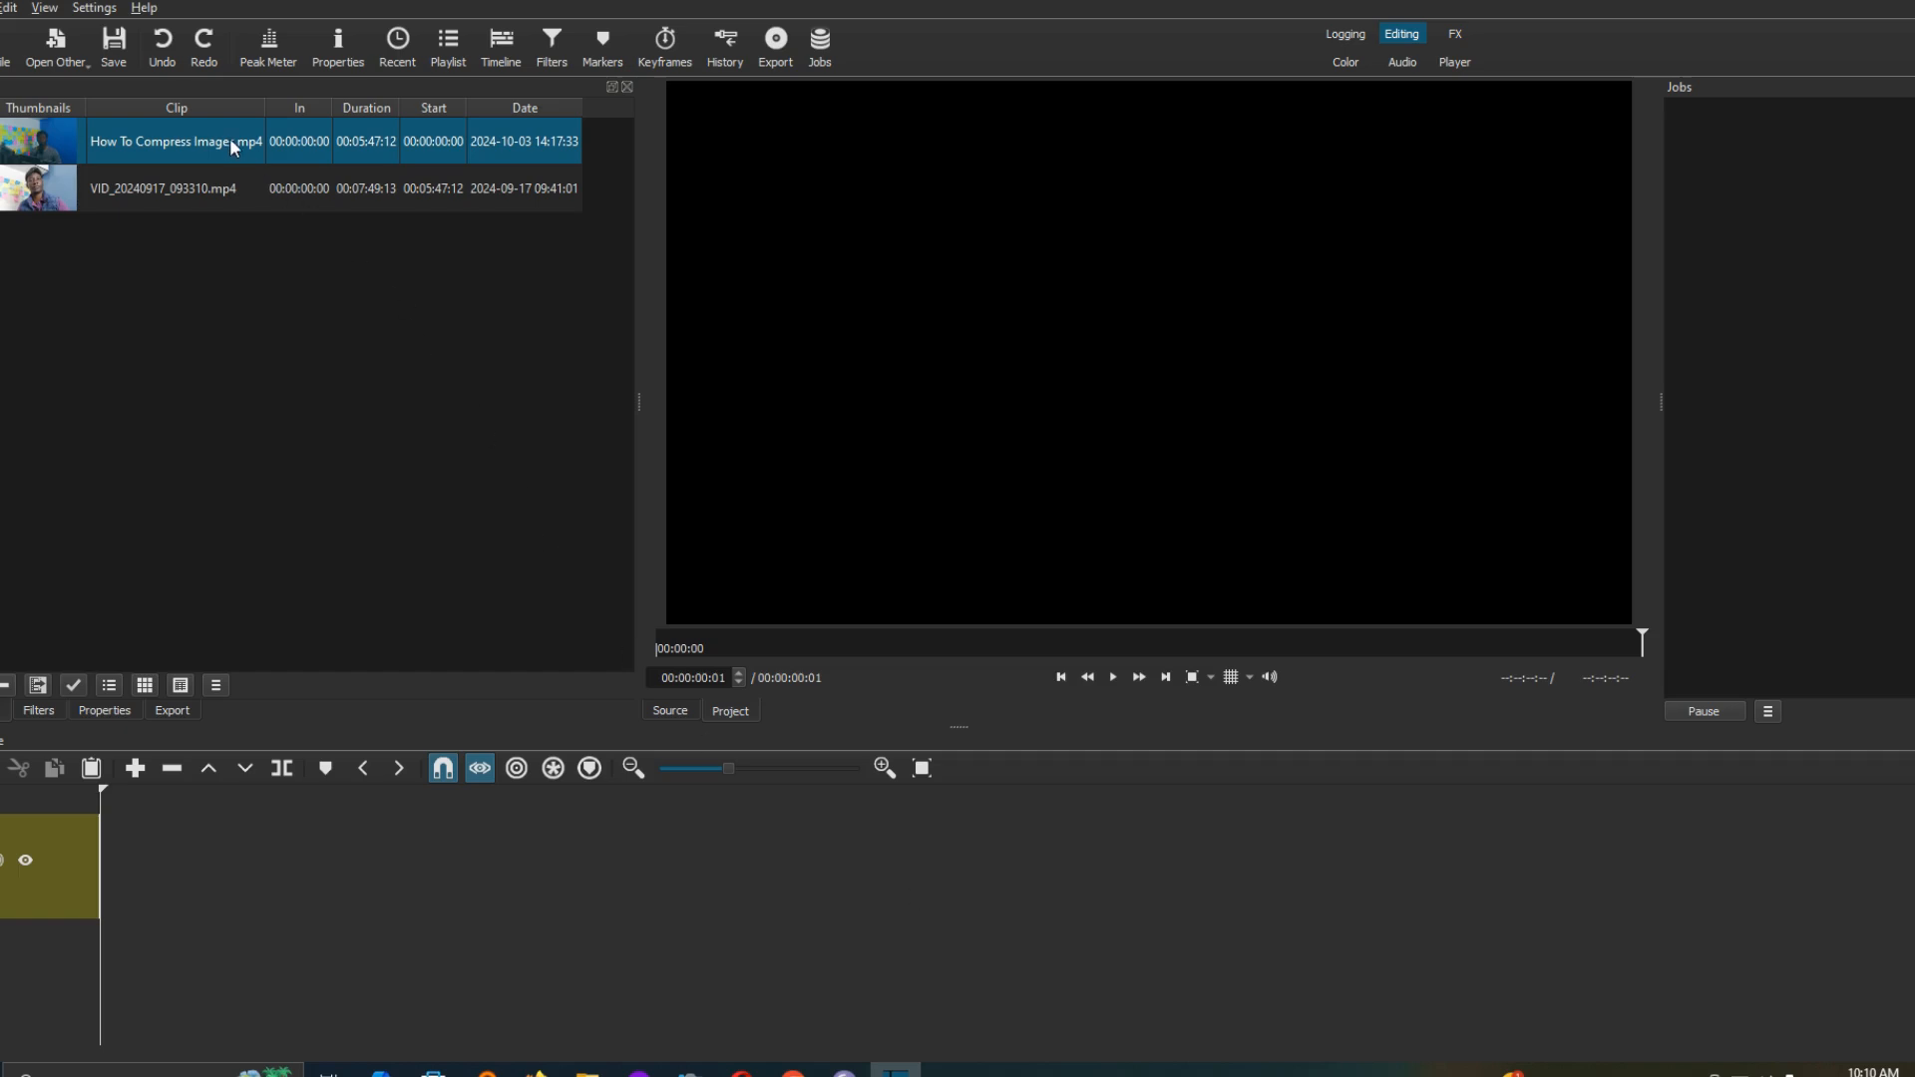
Place How To Compress Images.mp4 at the start of the timeline and append VID_20240917_093310.mp4 directly after it.
drag(229, 148, 106, 853)
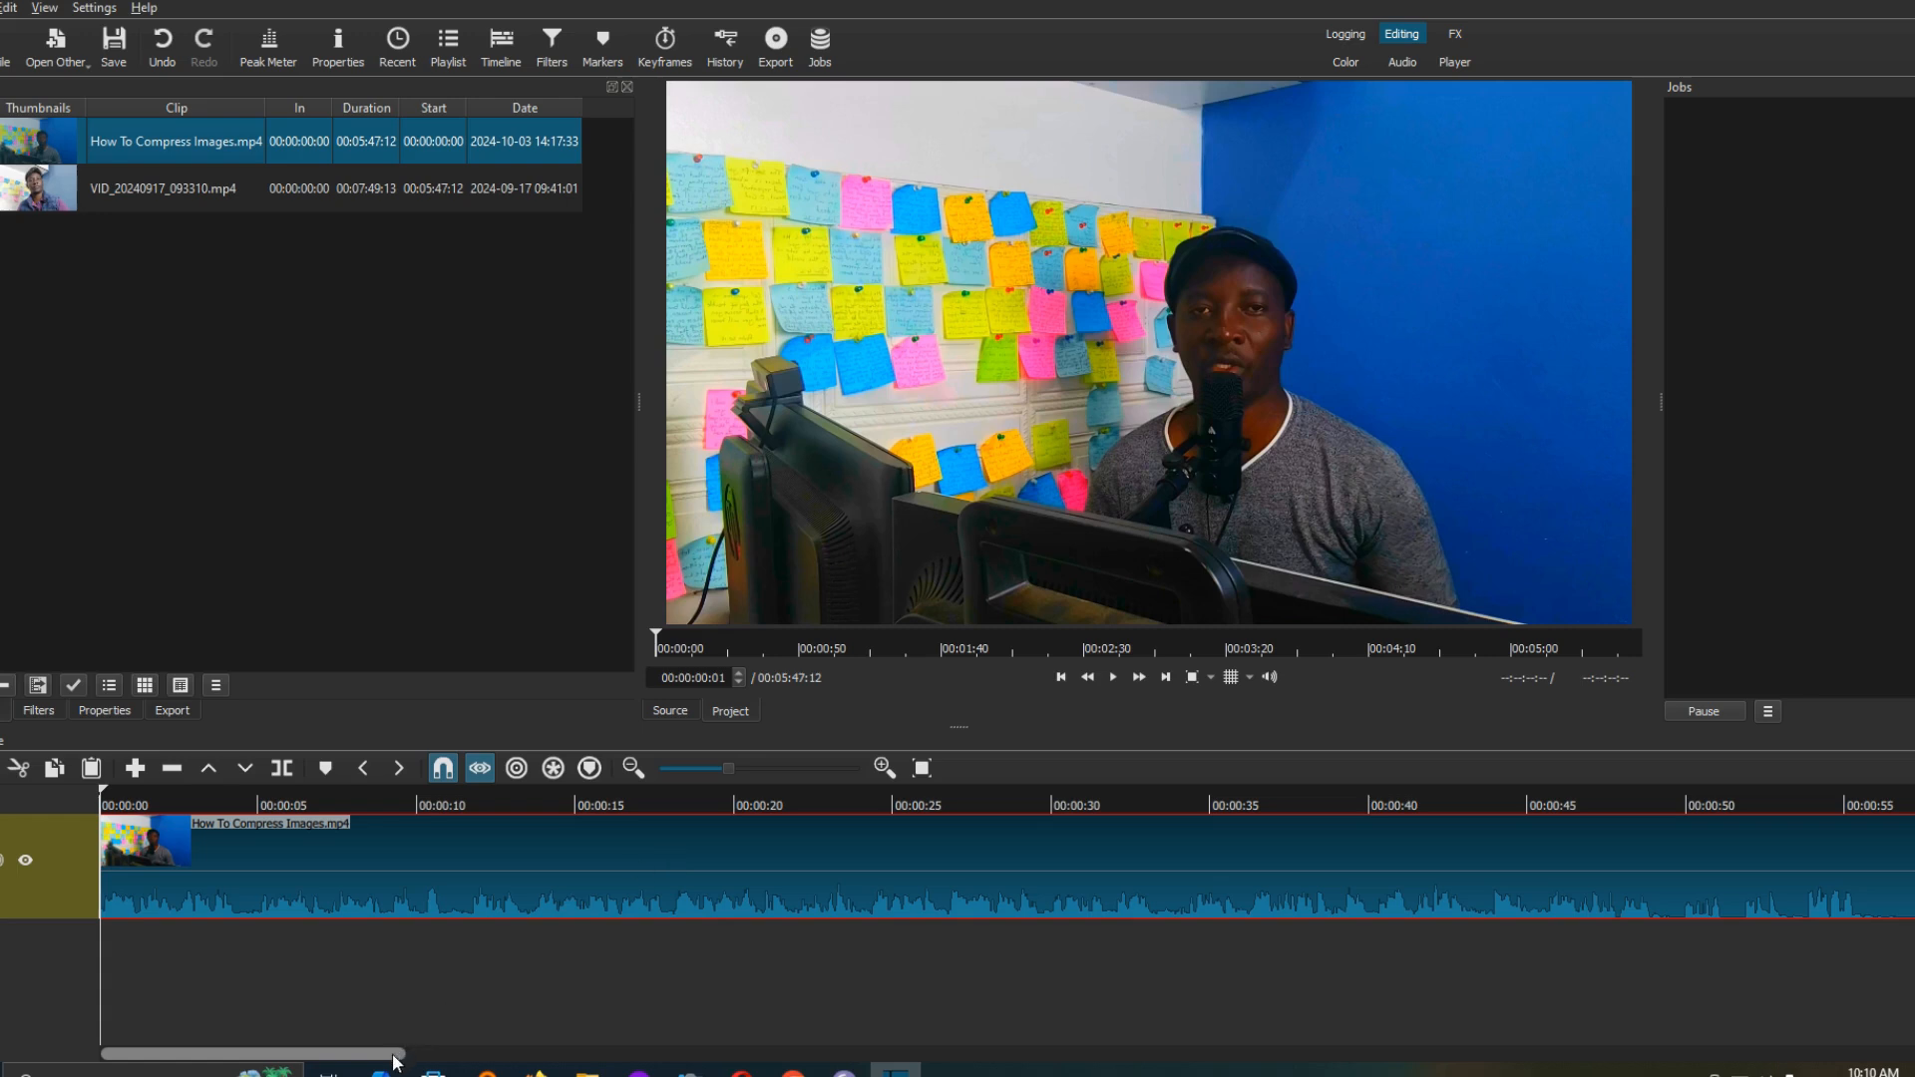
drag(396, 1061, 1911, 1061)
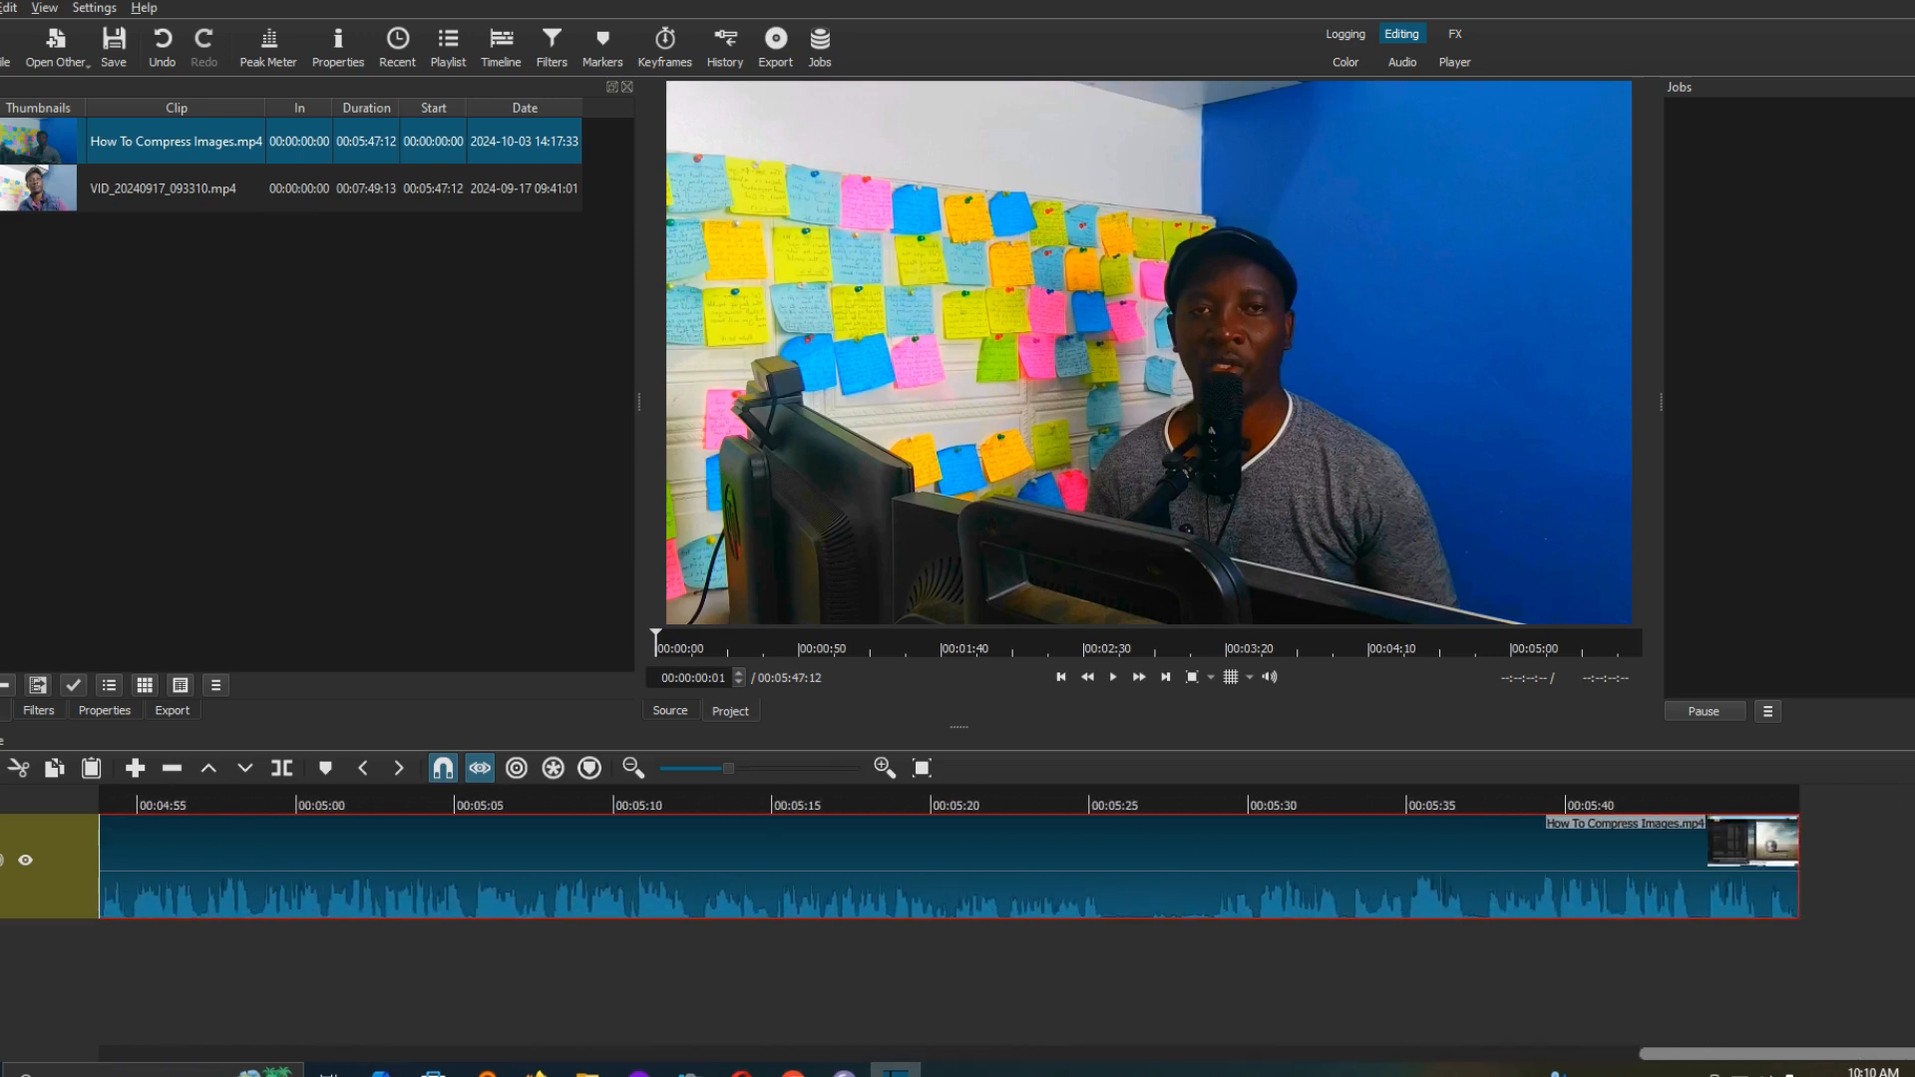
drag(97, 199, 1810, 884)
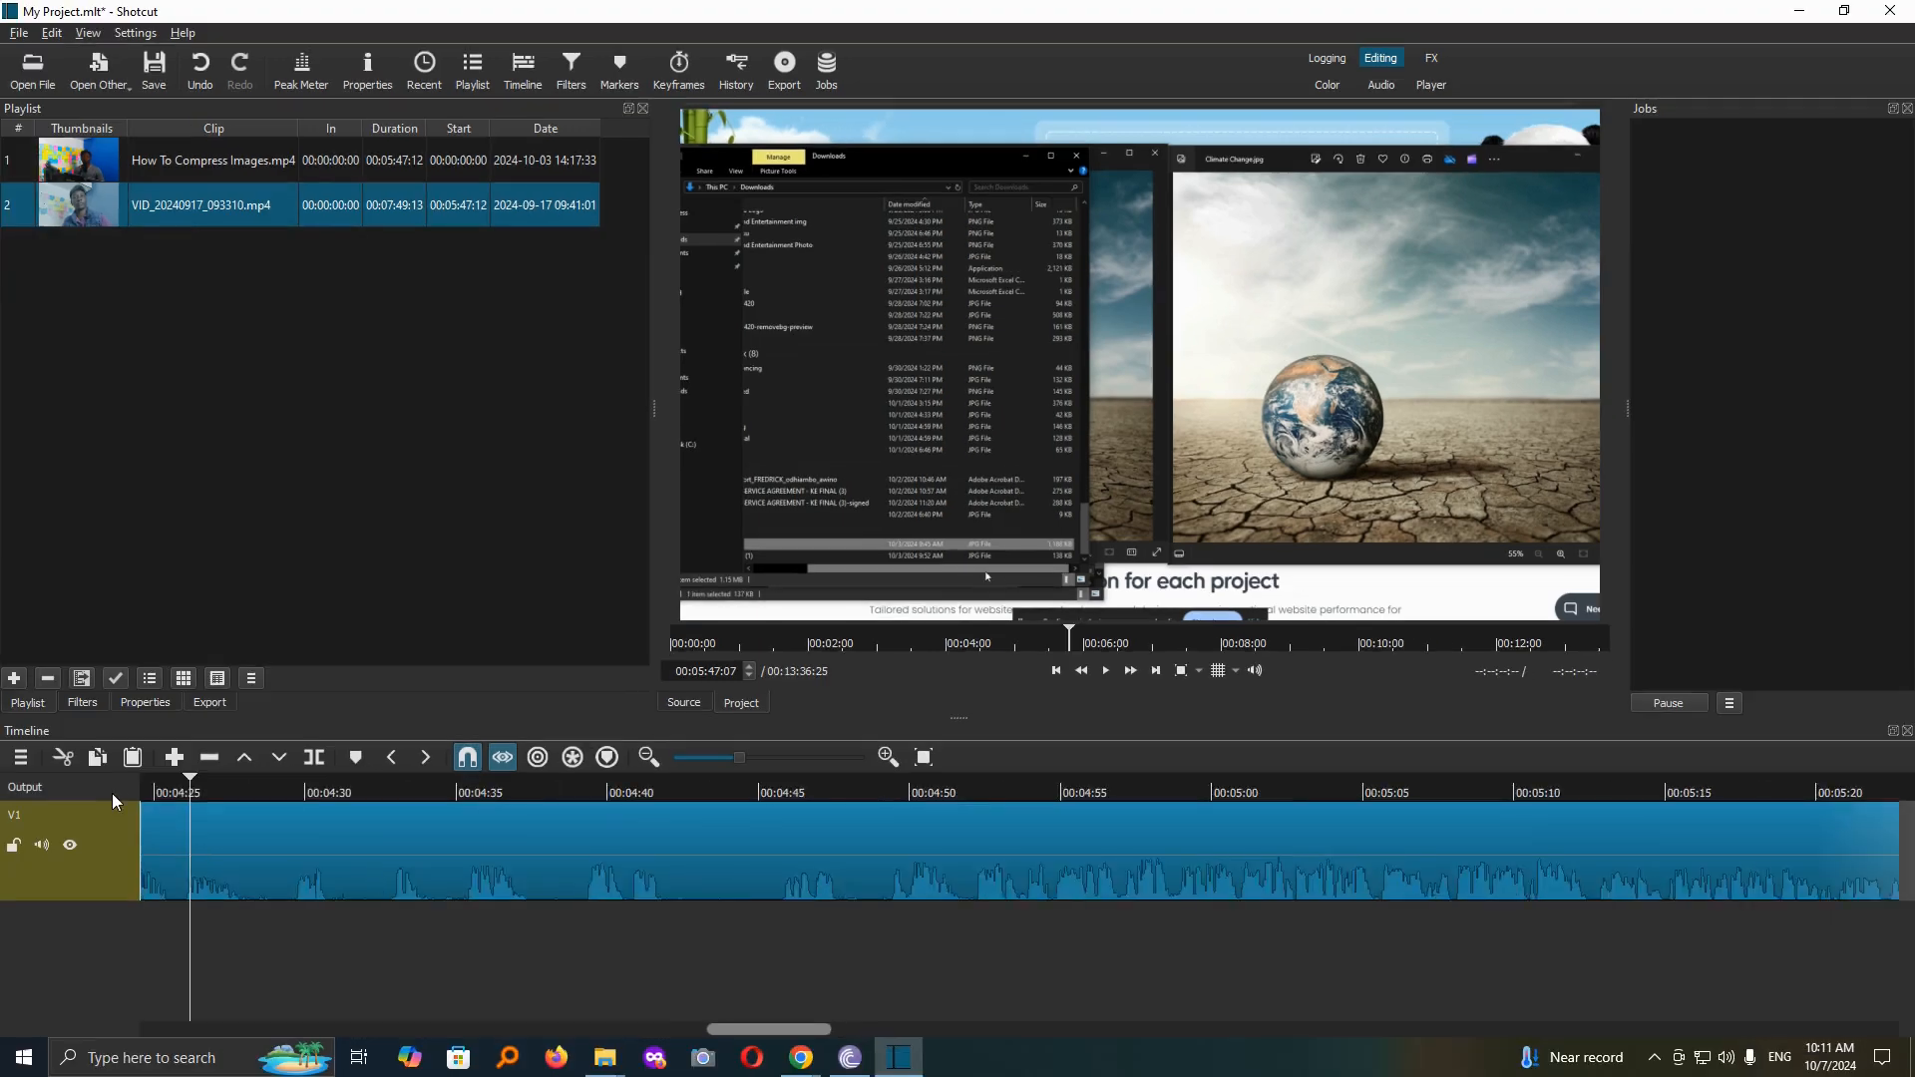
Return the playhead to the start of the timeline and preview the opening of the first clip.
drag(119, 799, 65, 796)
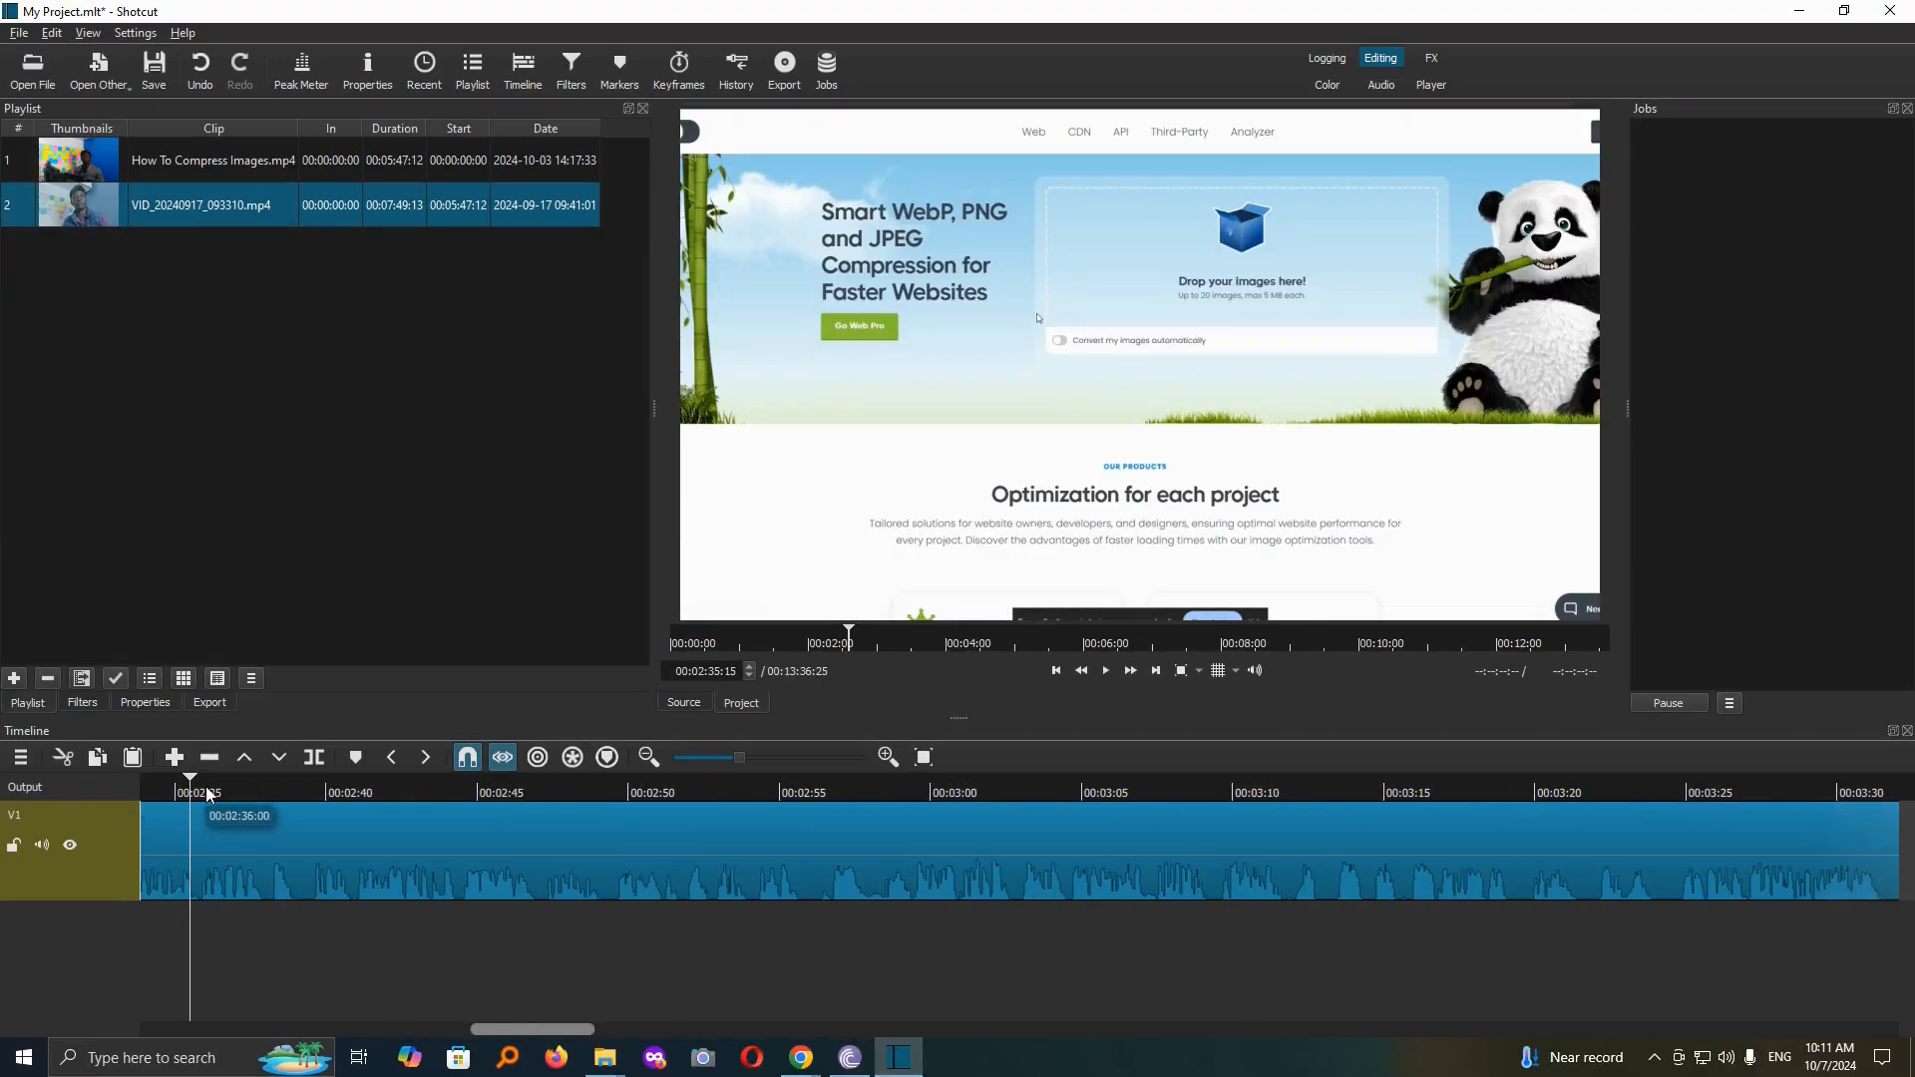
drag(188, 790, 148, 783)
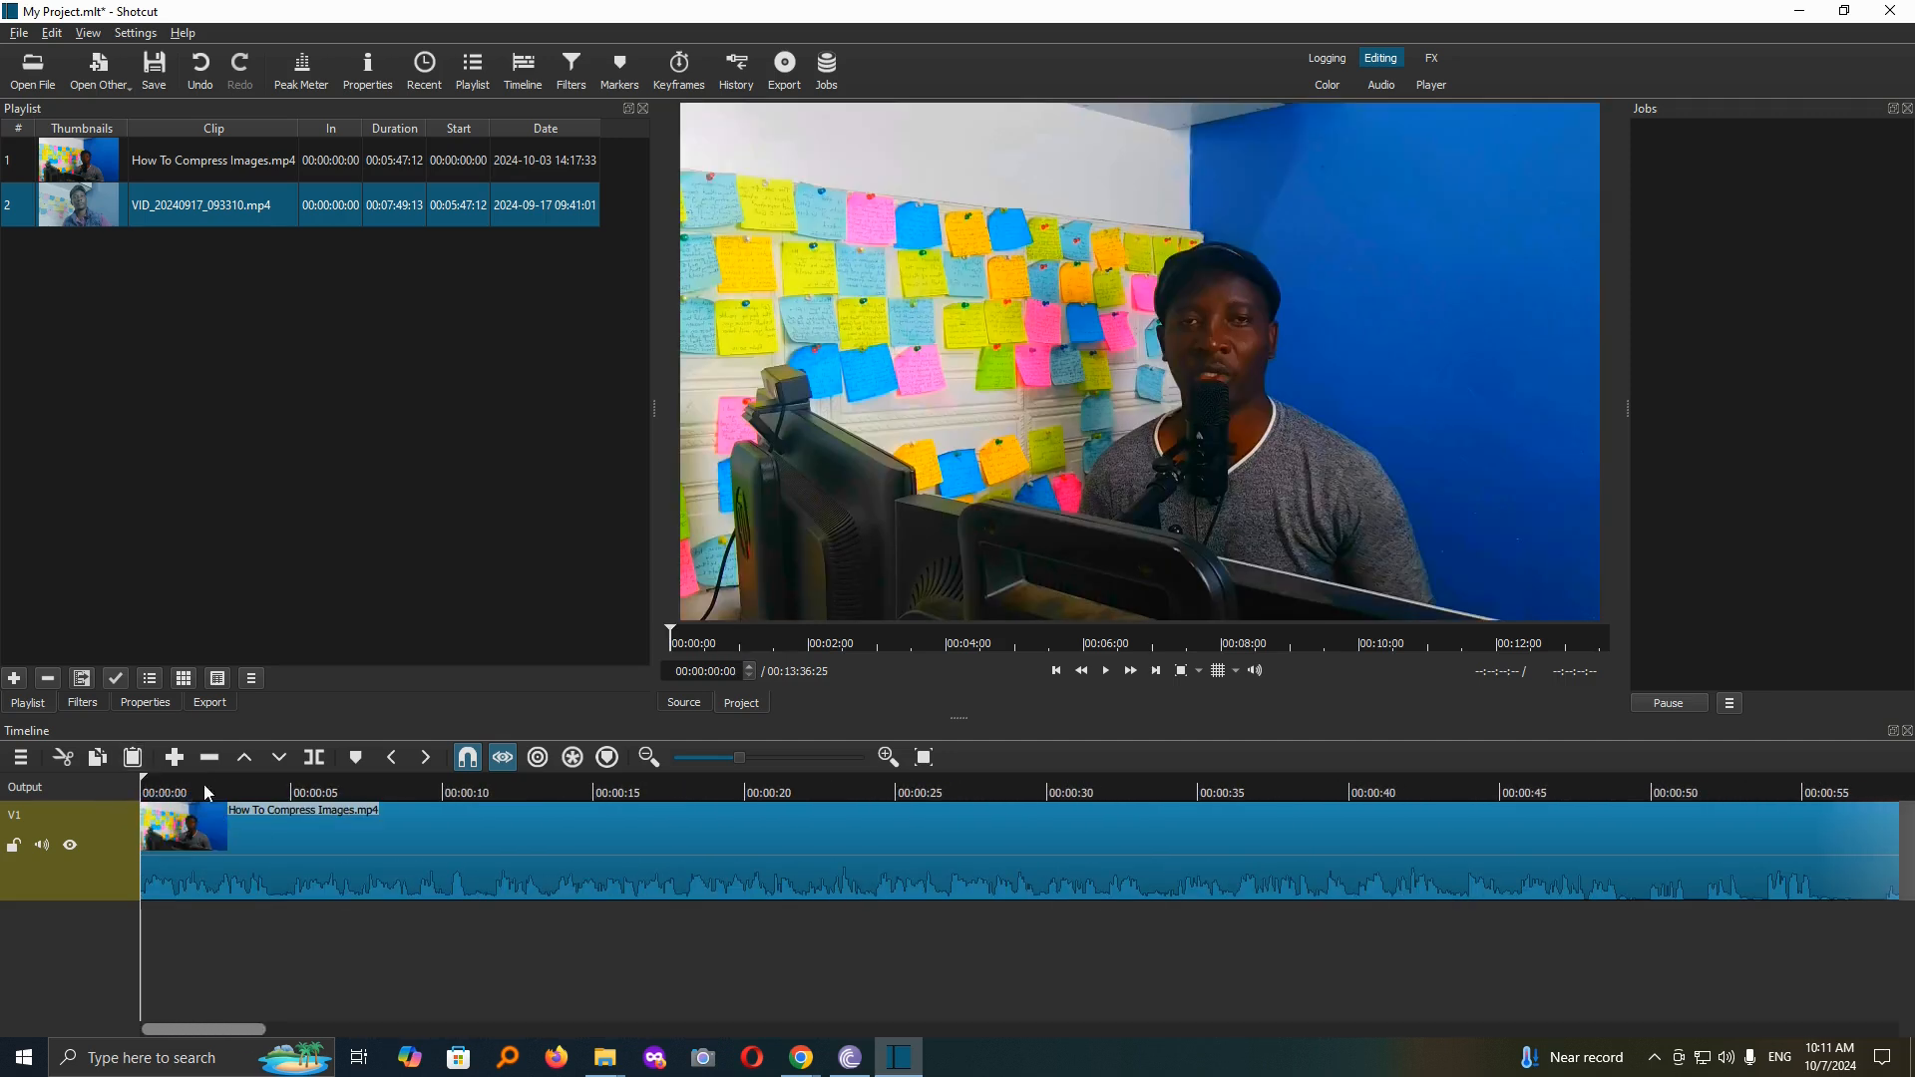
click(1106, 671)
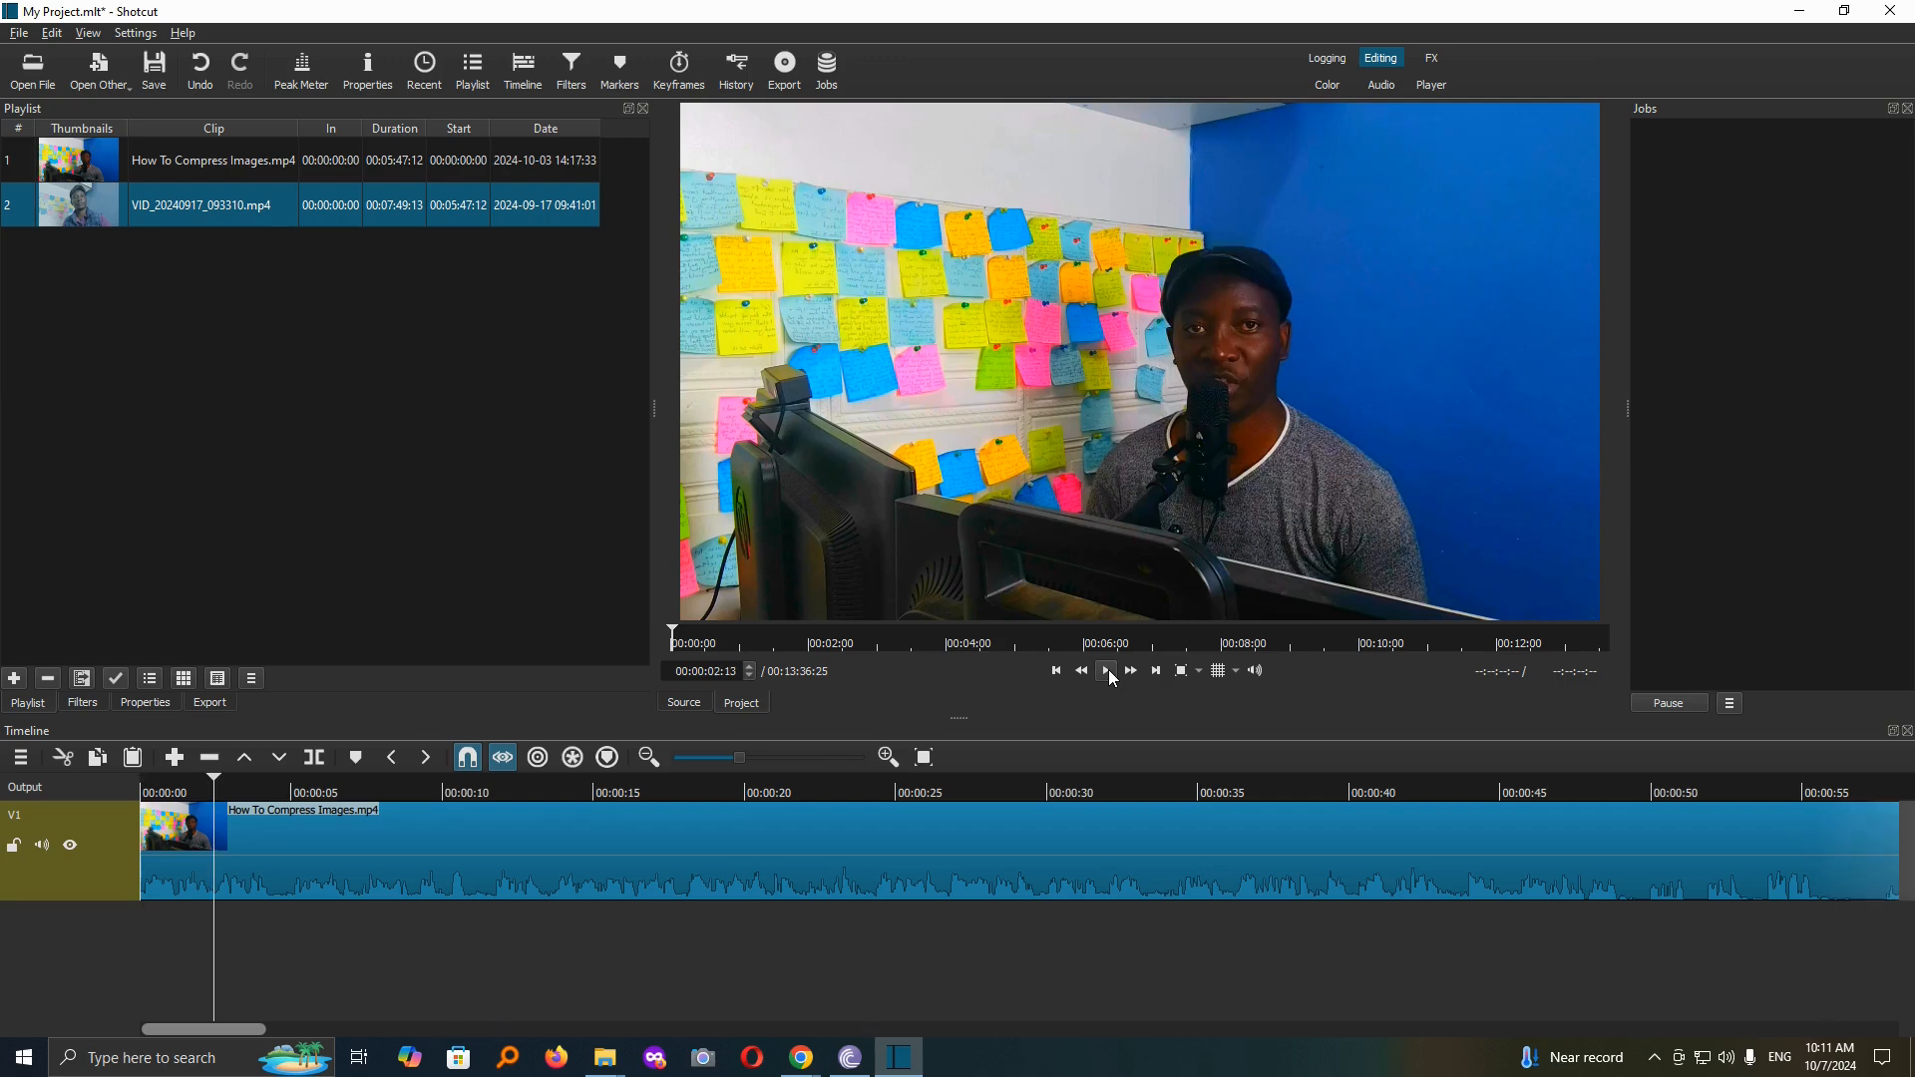
Split How To Compress Images.mp4 on the timeline at 00:00:39:03.
click(215, 788)
drag(215, 788, 1327, 853)
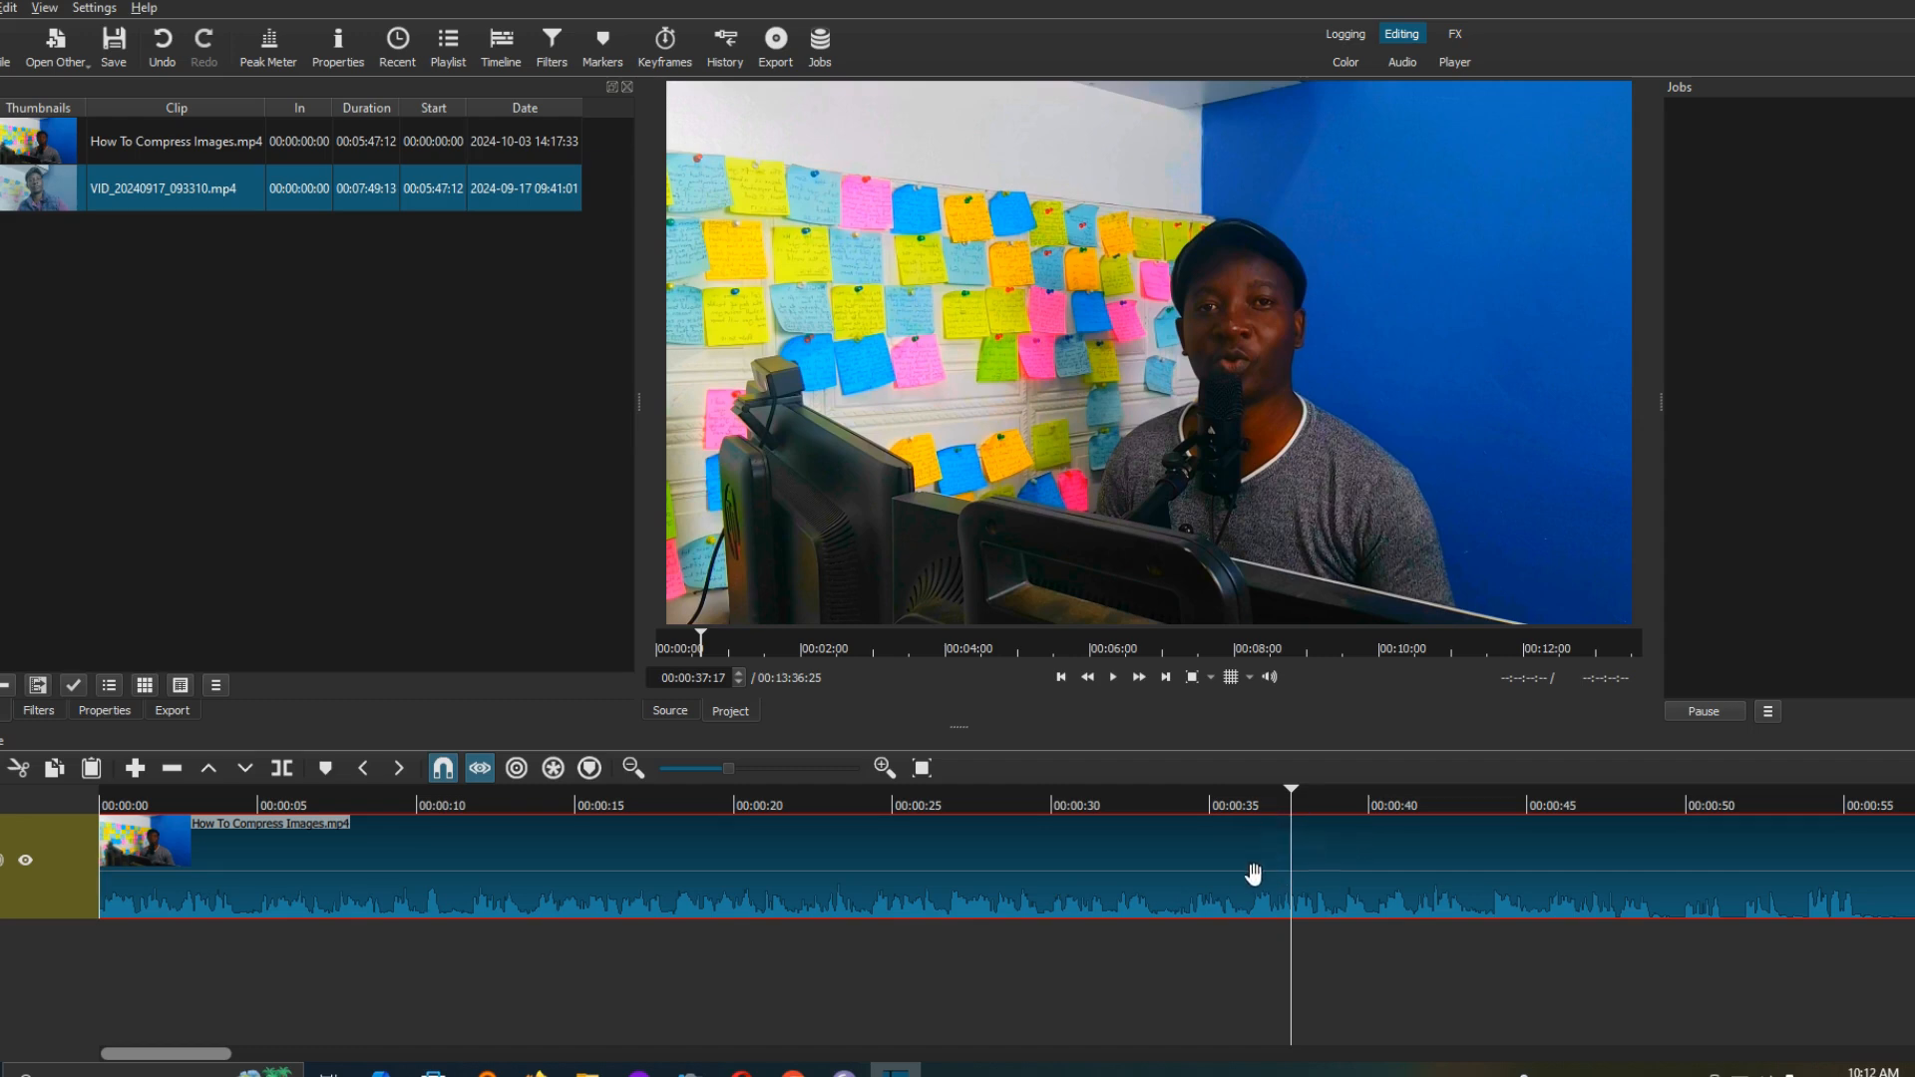
drag(1297, 793, 1338, 794)
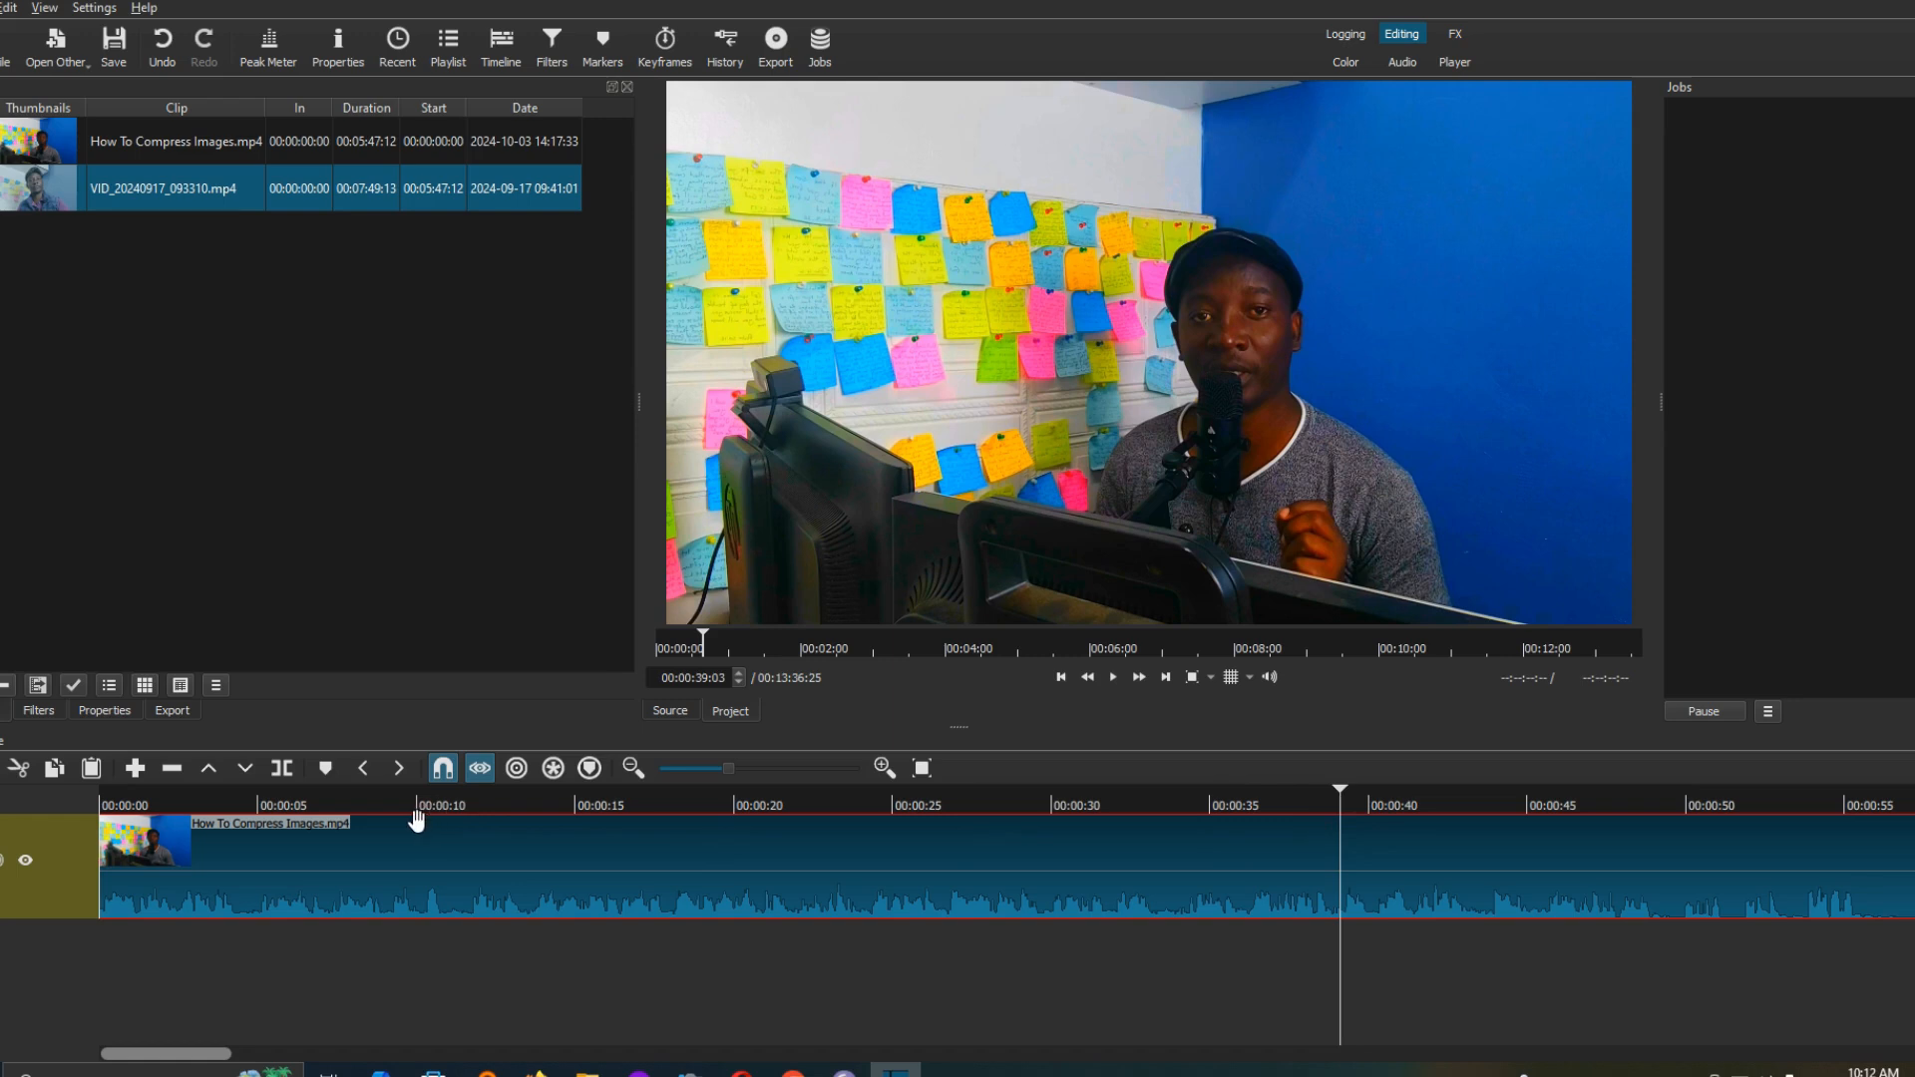
click(283, 769)
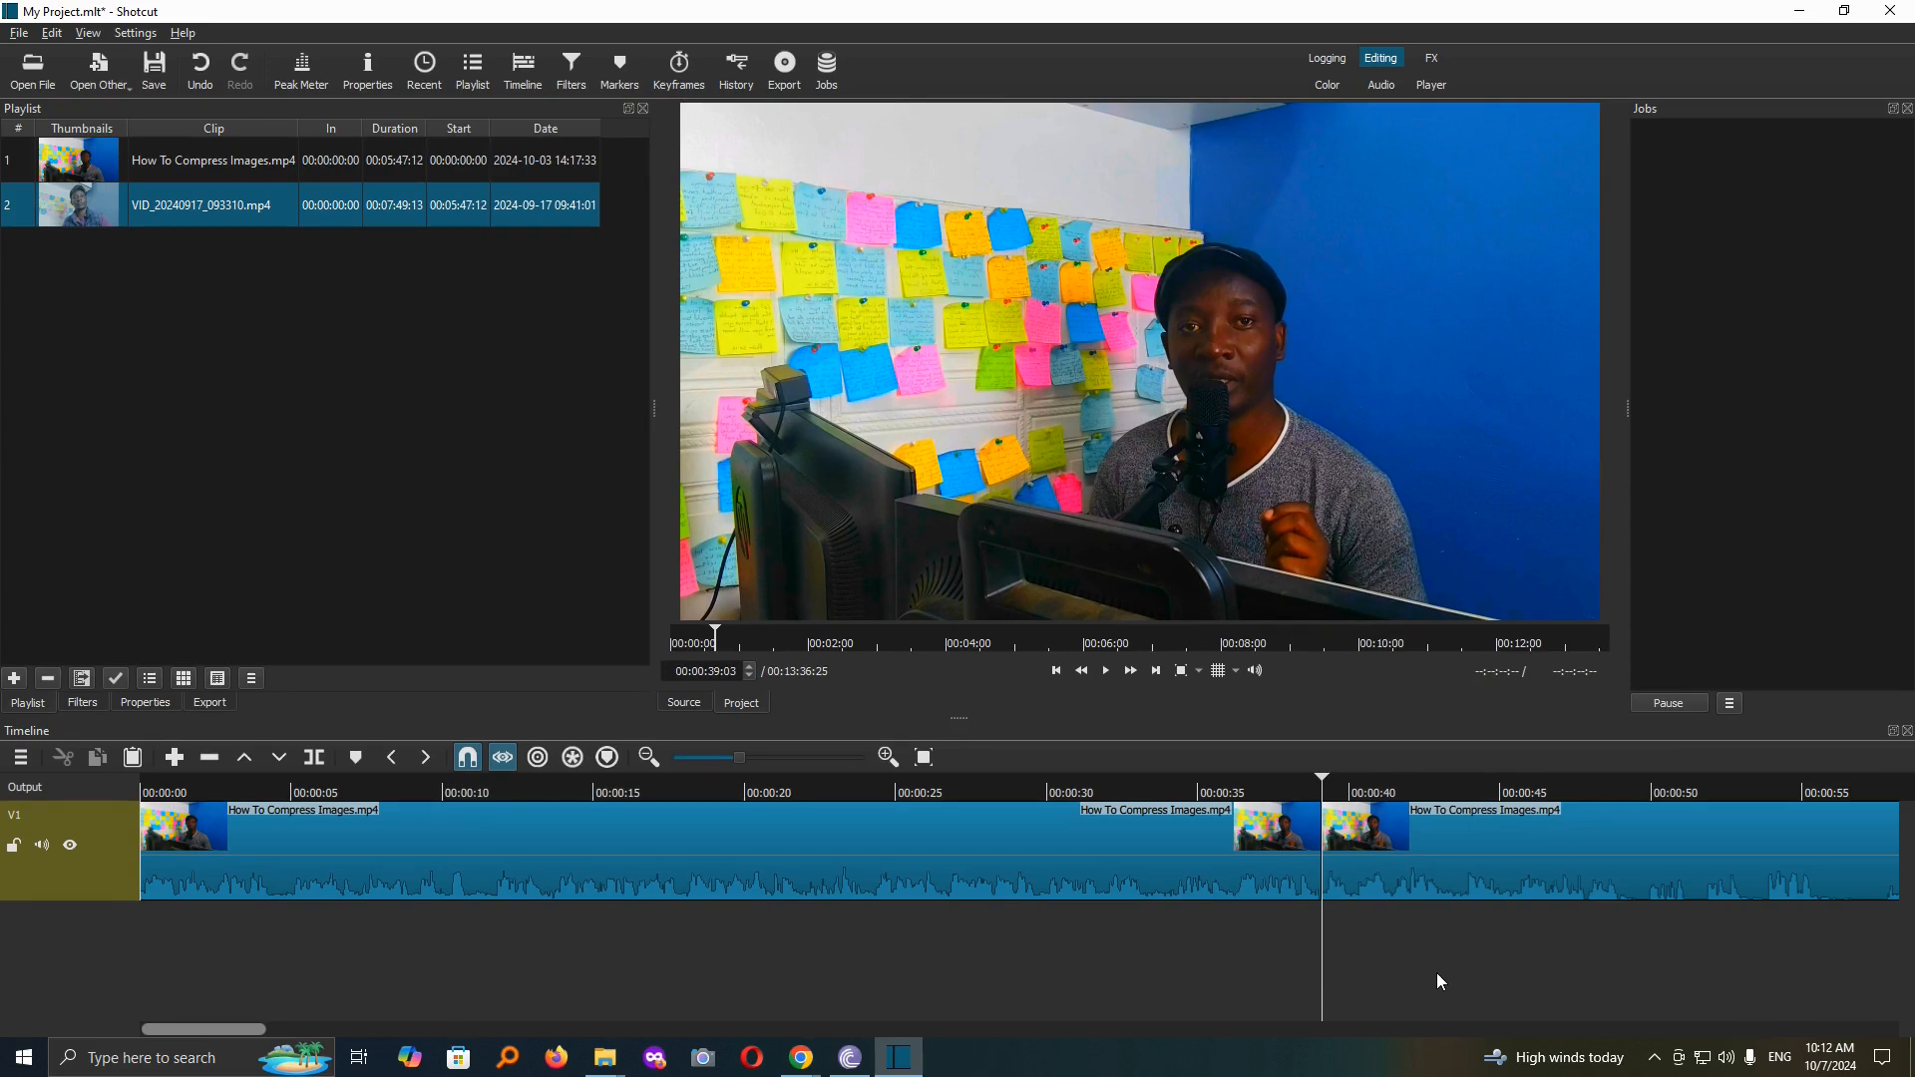
Lift the segment before the 39-second split off track V1 and remove the gap it leaves.
click(1222, 846)
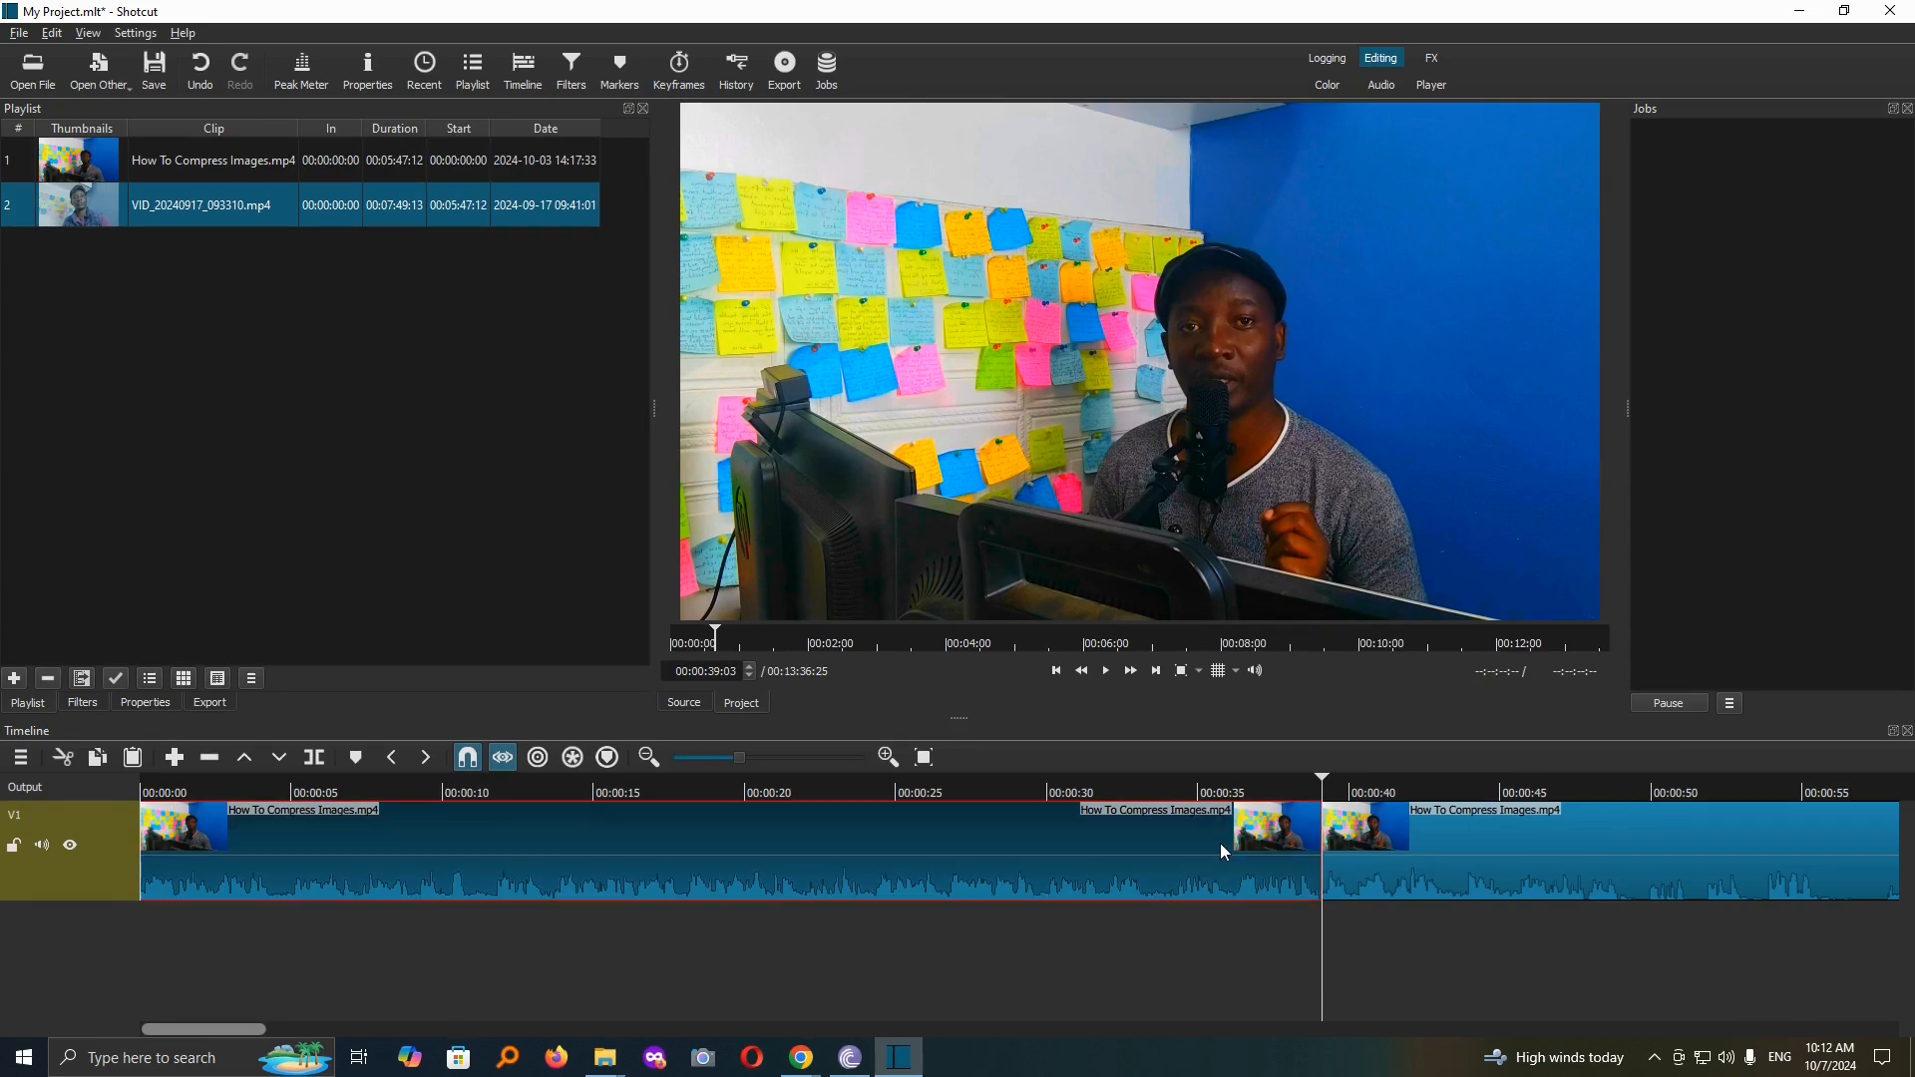
key(z)
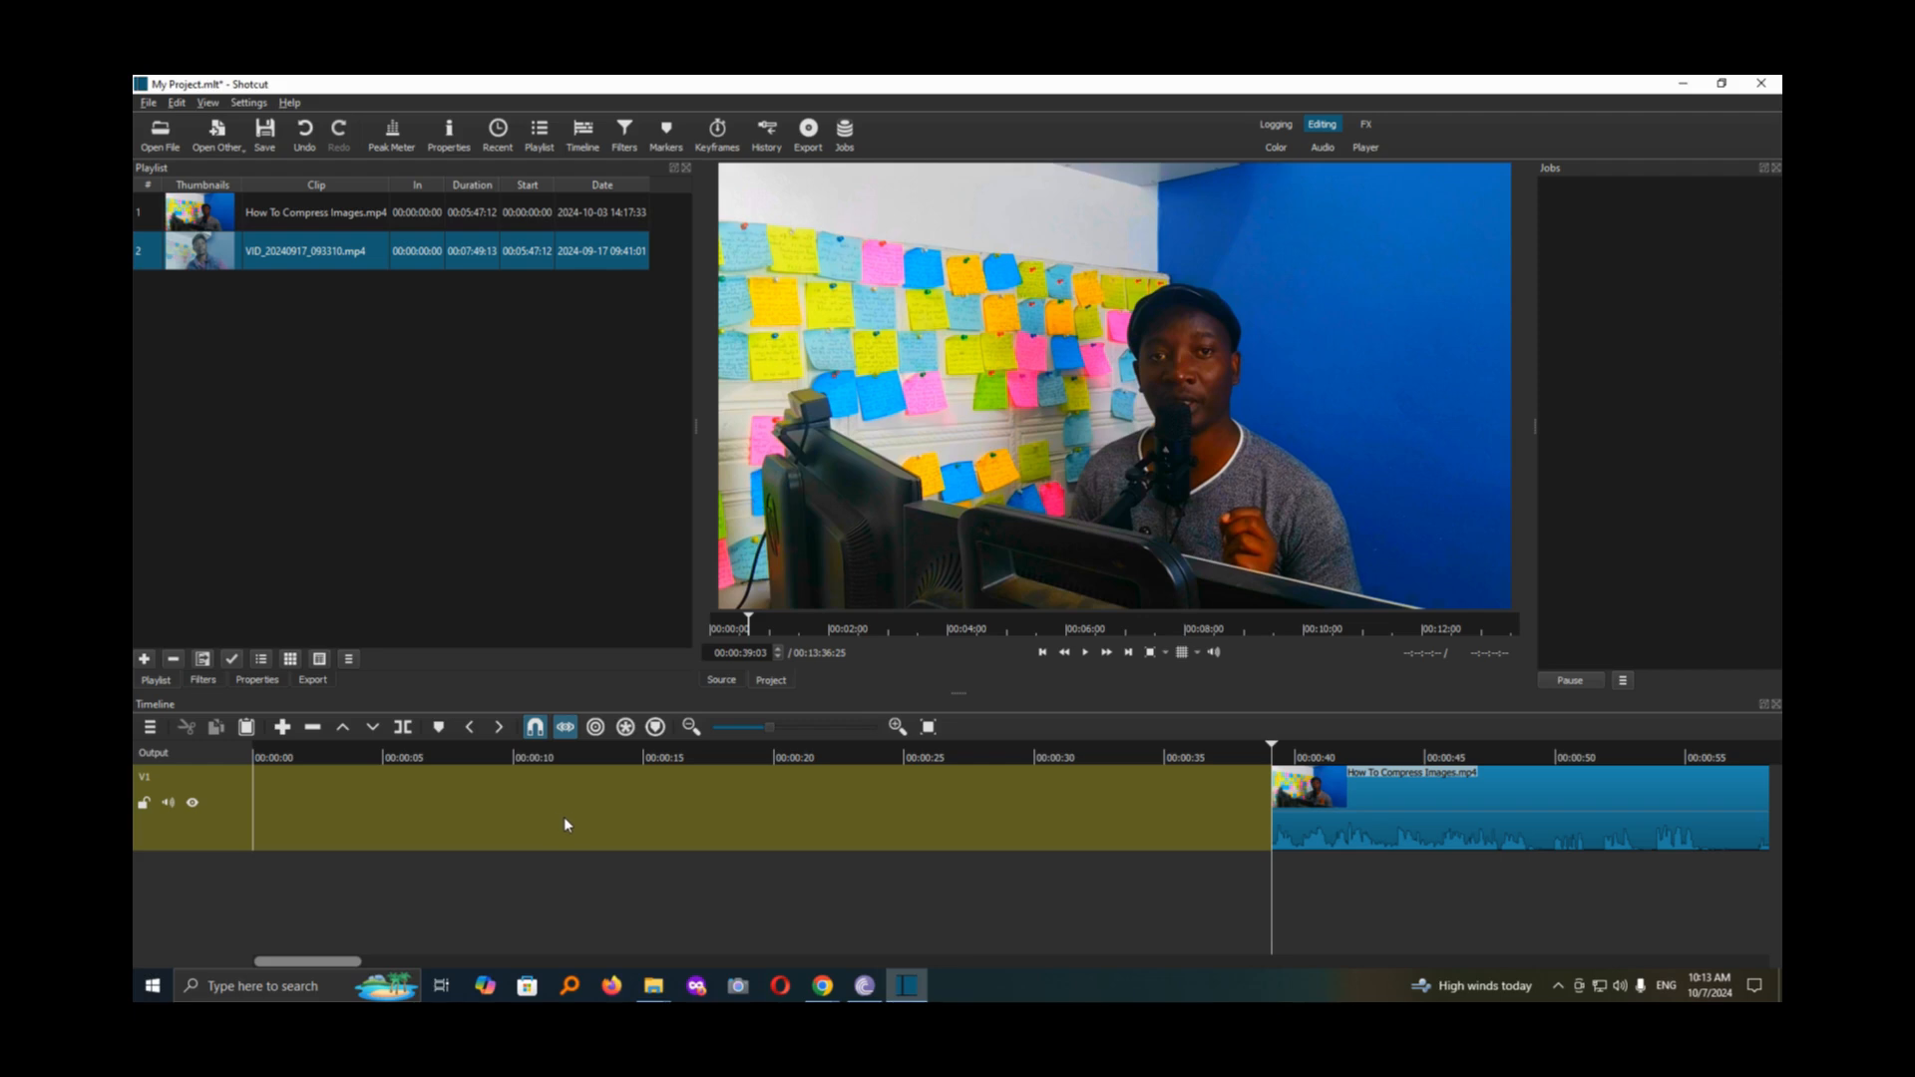
right_click(653, 827)
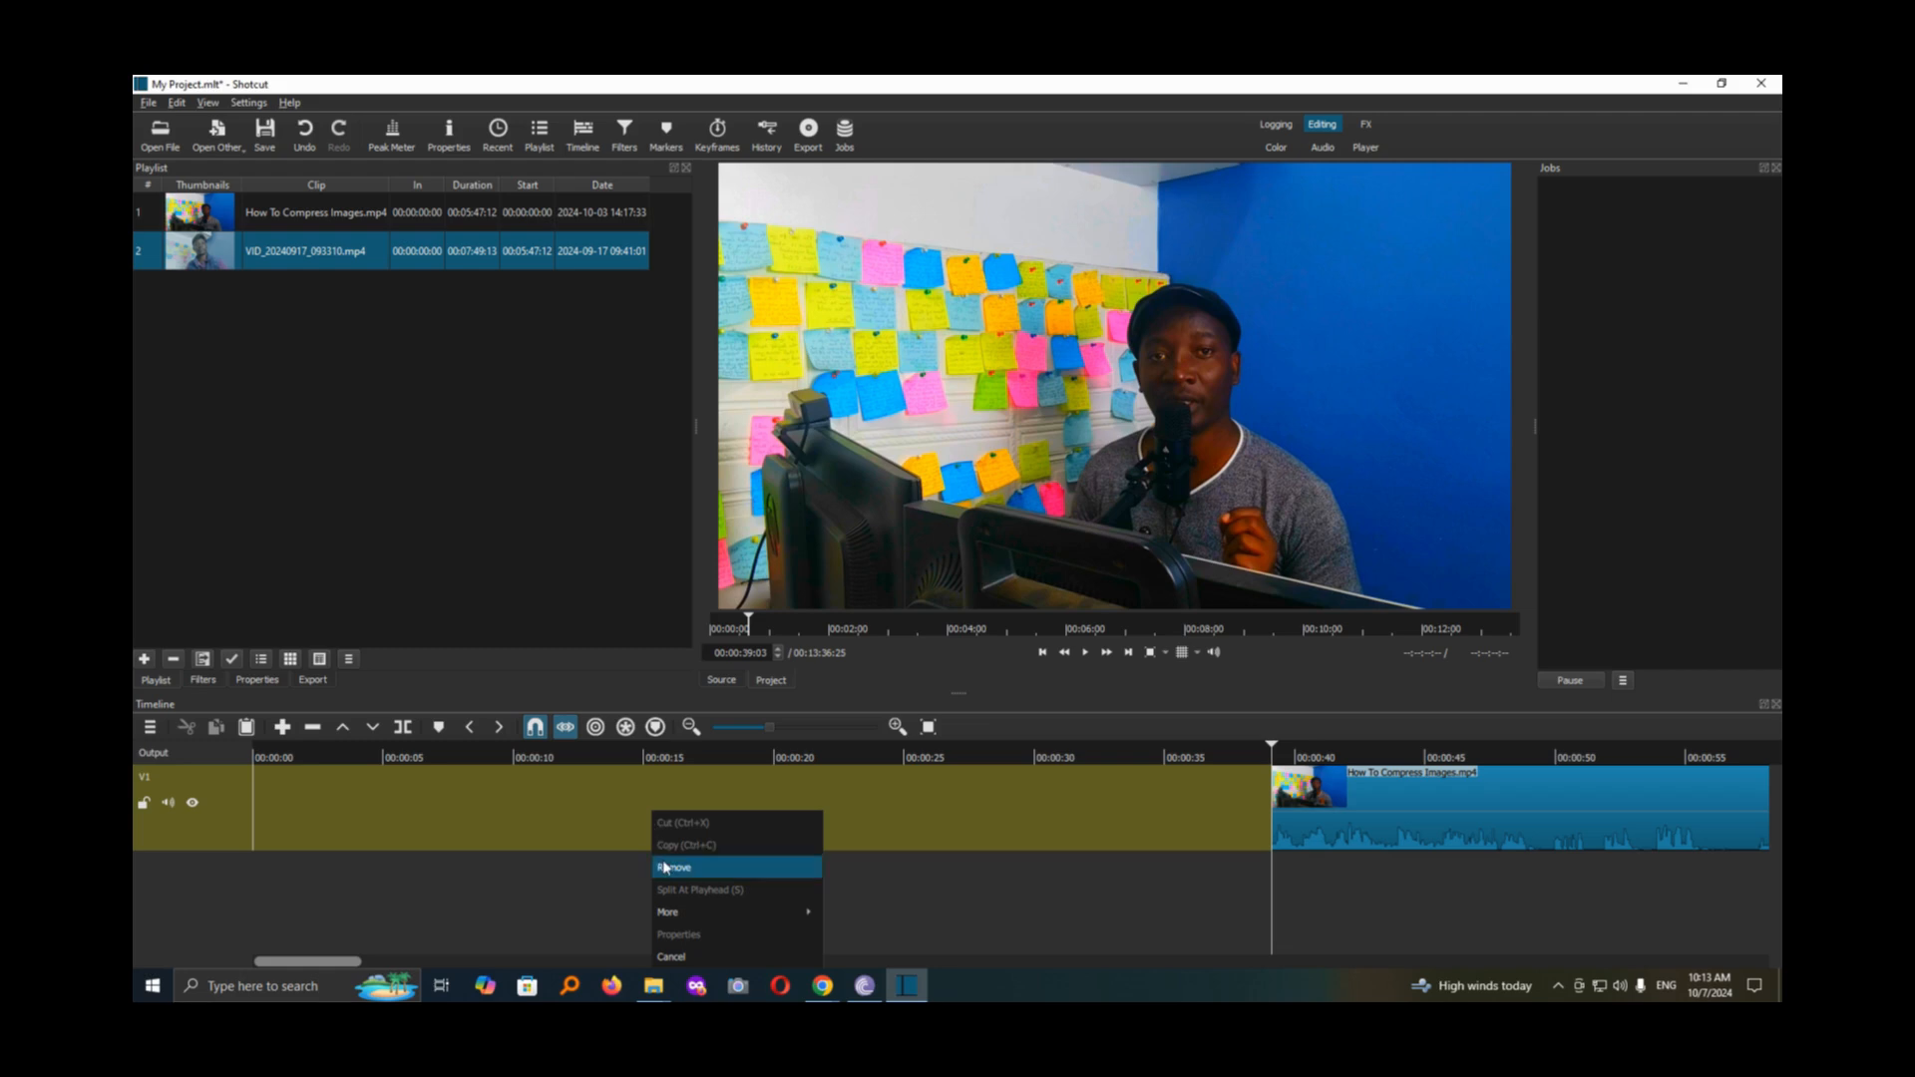
click(667, 868)
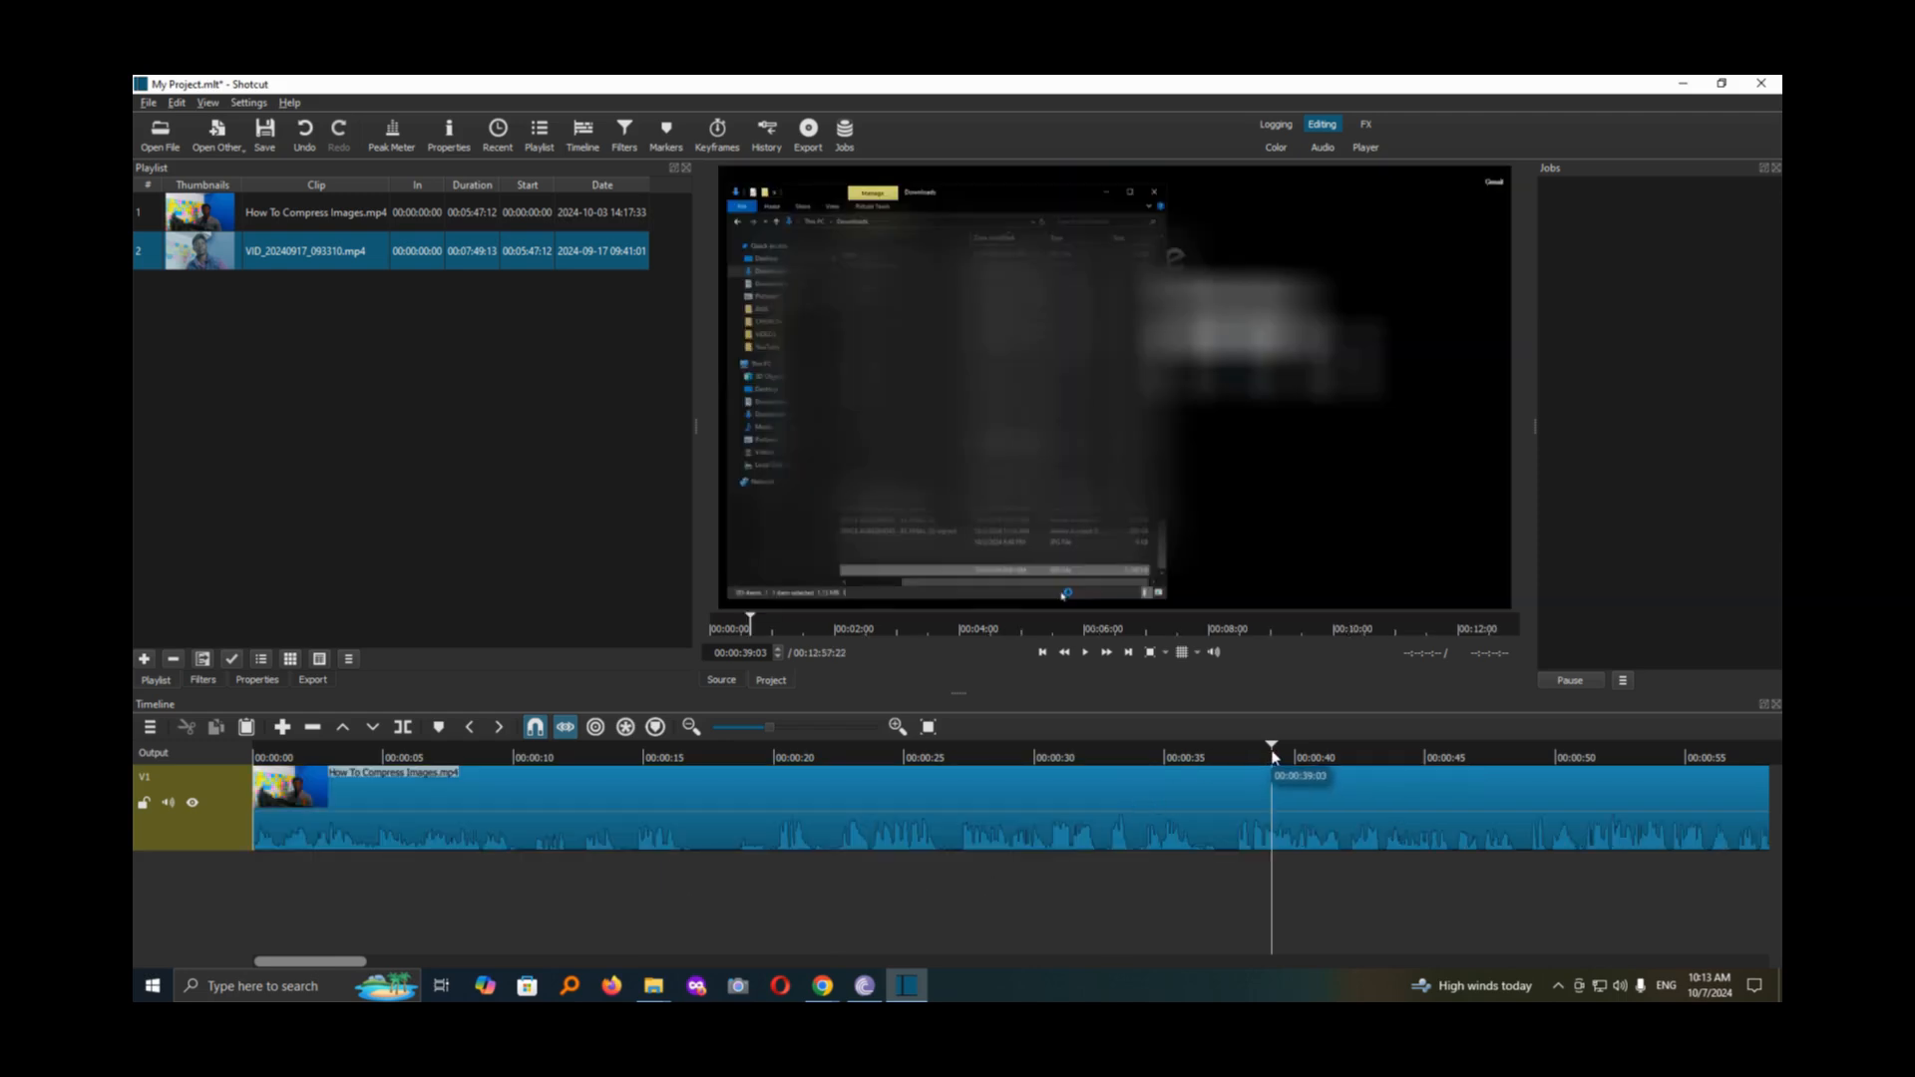
Split the first timeline clip at about 38 and 49 seconds and ripple-delete the segment between the splits.
drag(1270, 752, 1160, 754)
drag(1000, 815, 241, 812)
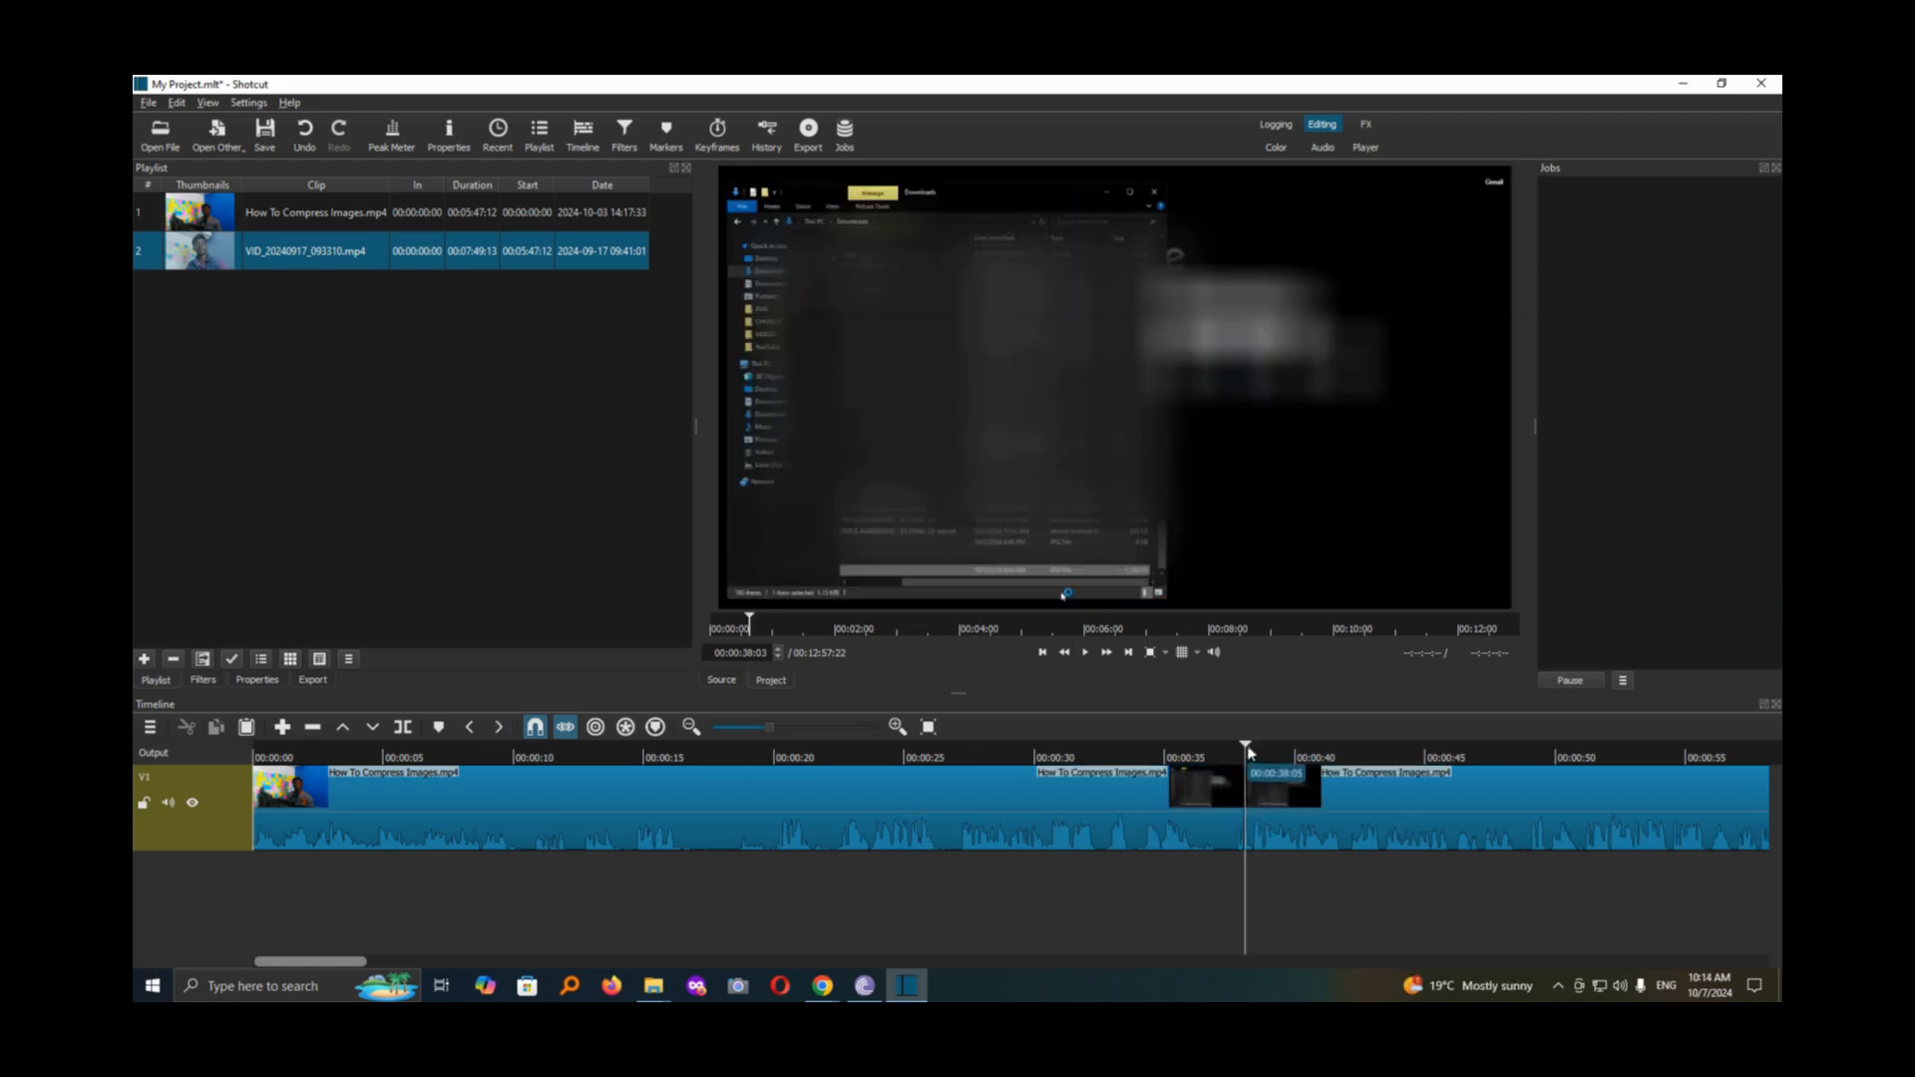
drag(1251, 758, 1542, 800)
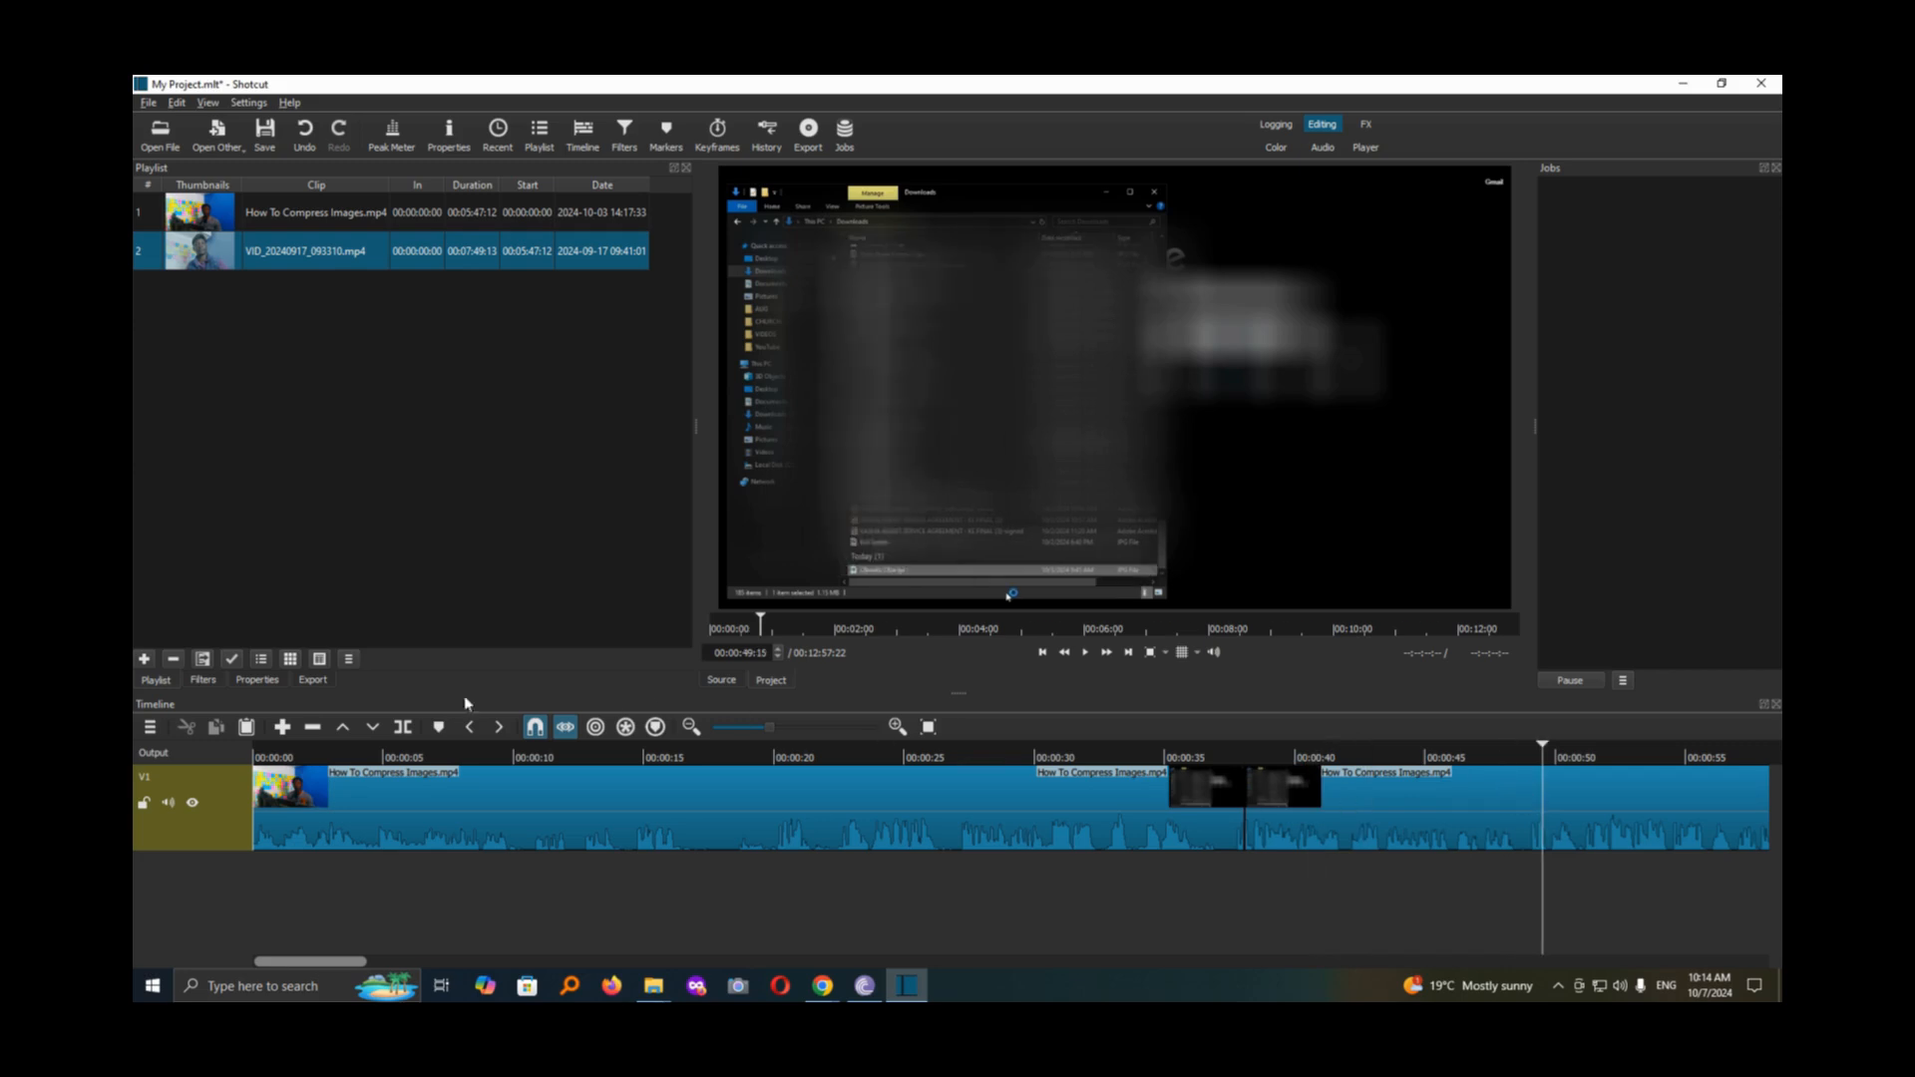
click(407, 730)
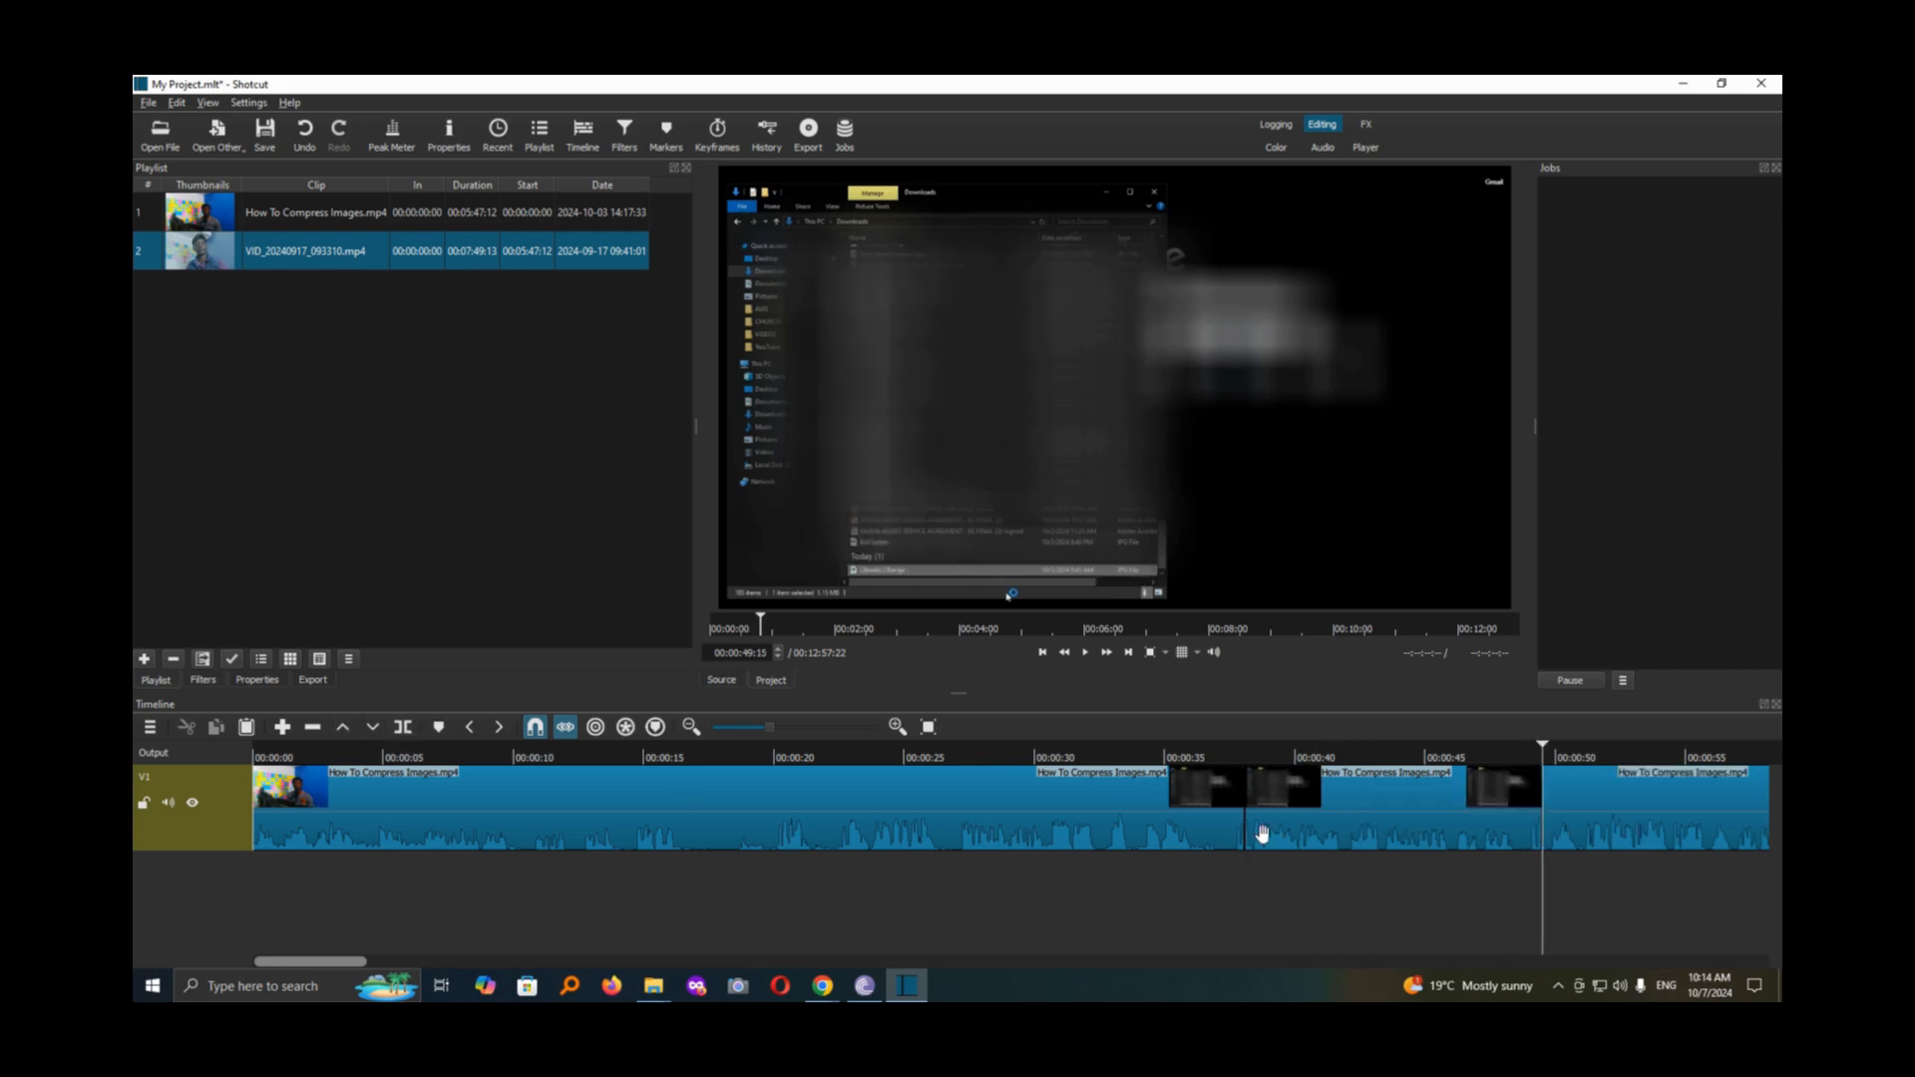
click(1329, 825)
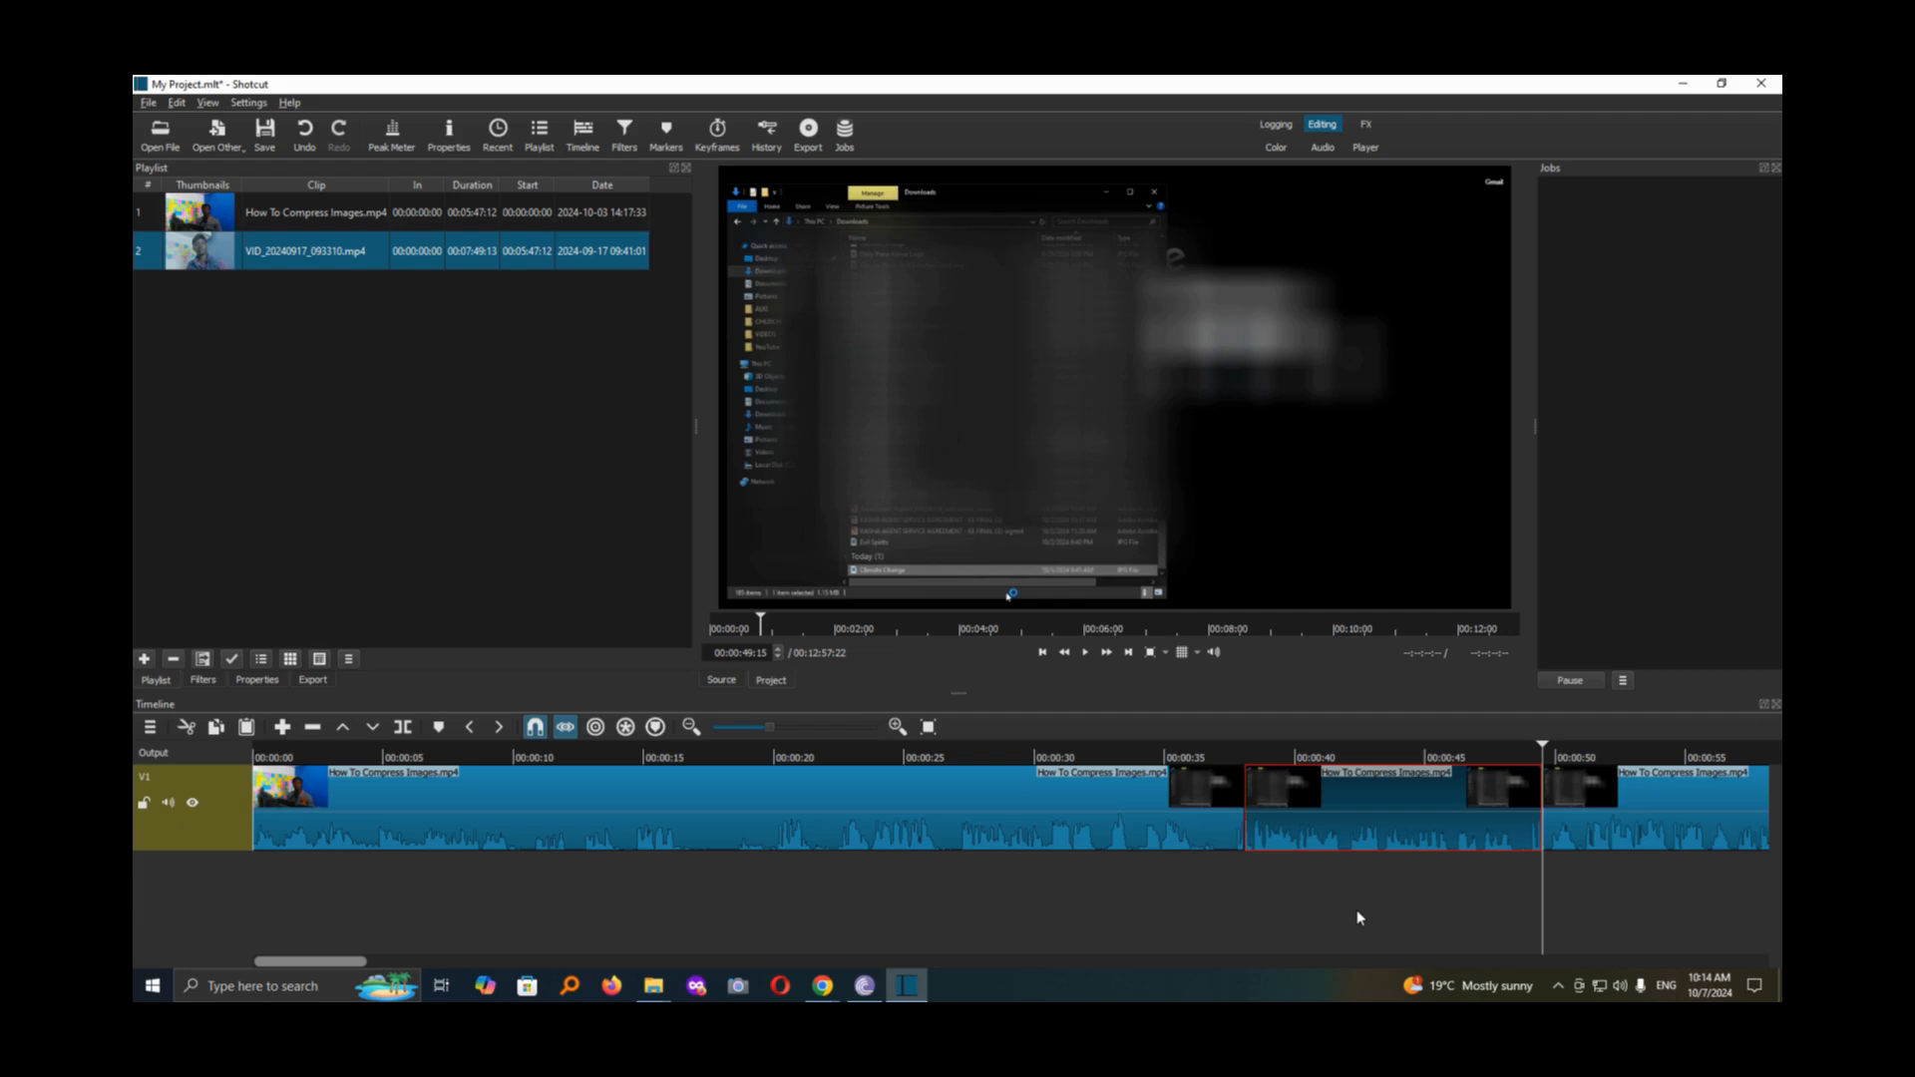
key(Delete)
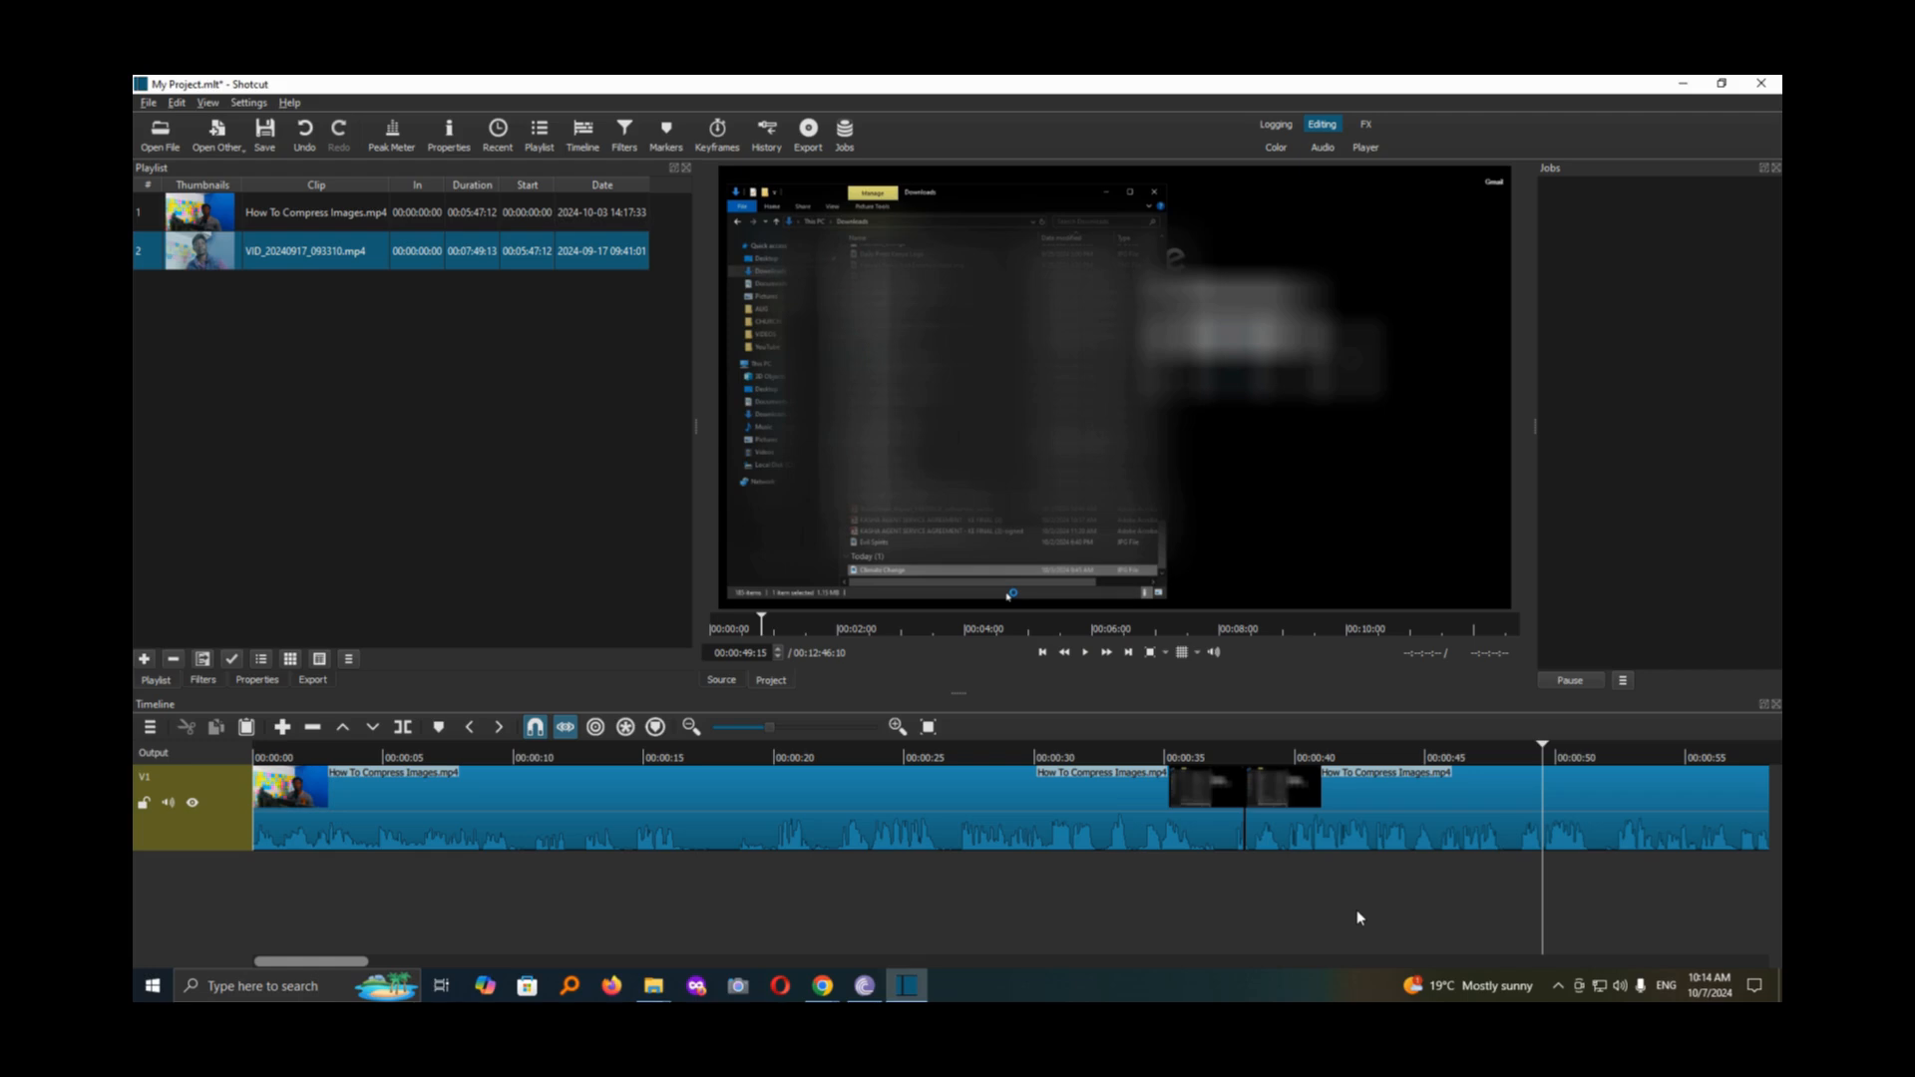
Split the V1 clip at 00:00:44:15 and select the segment between the 38-second and 44-second splits.
click(1392, 760)
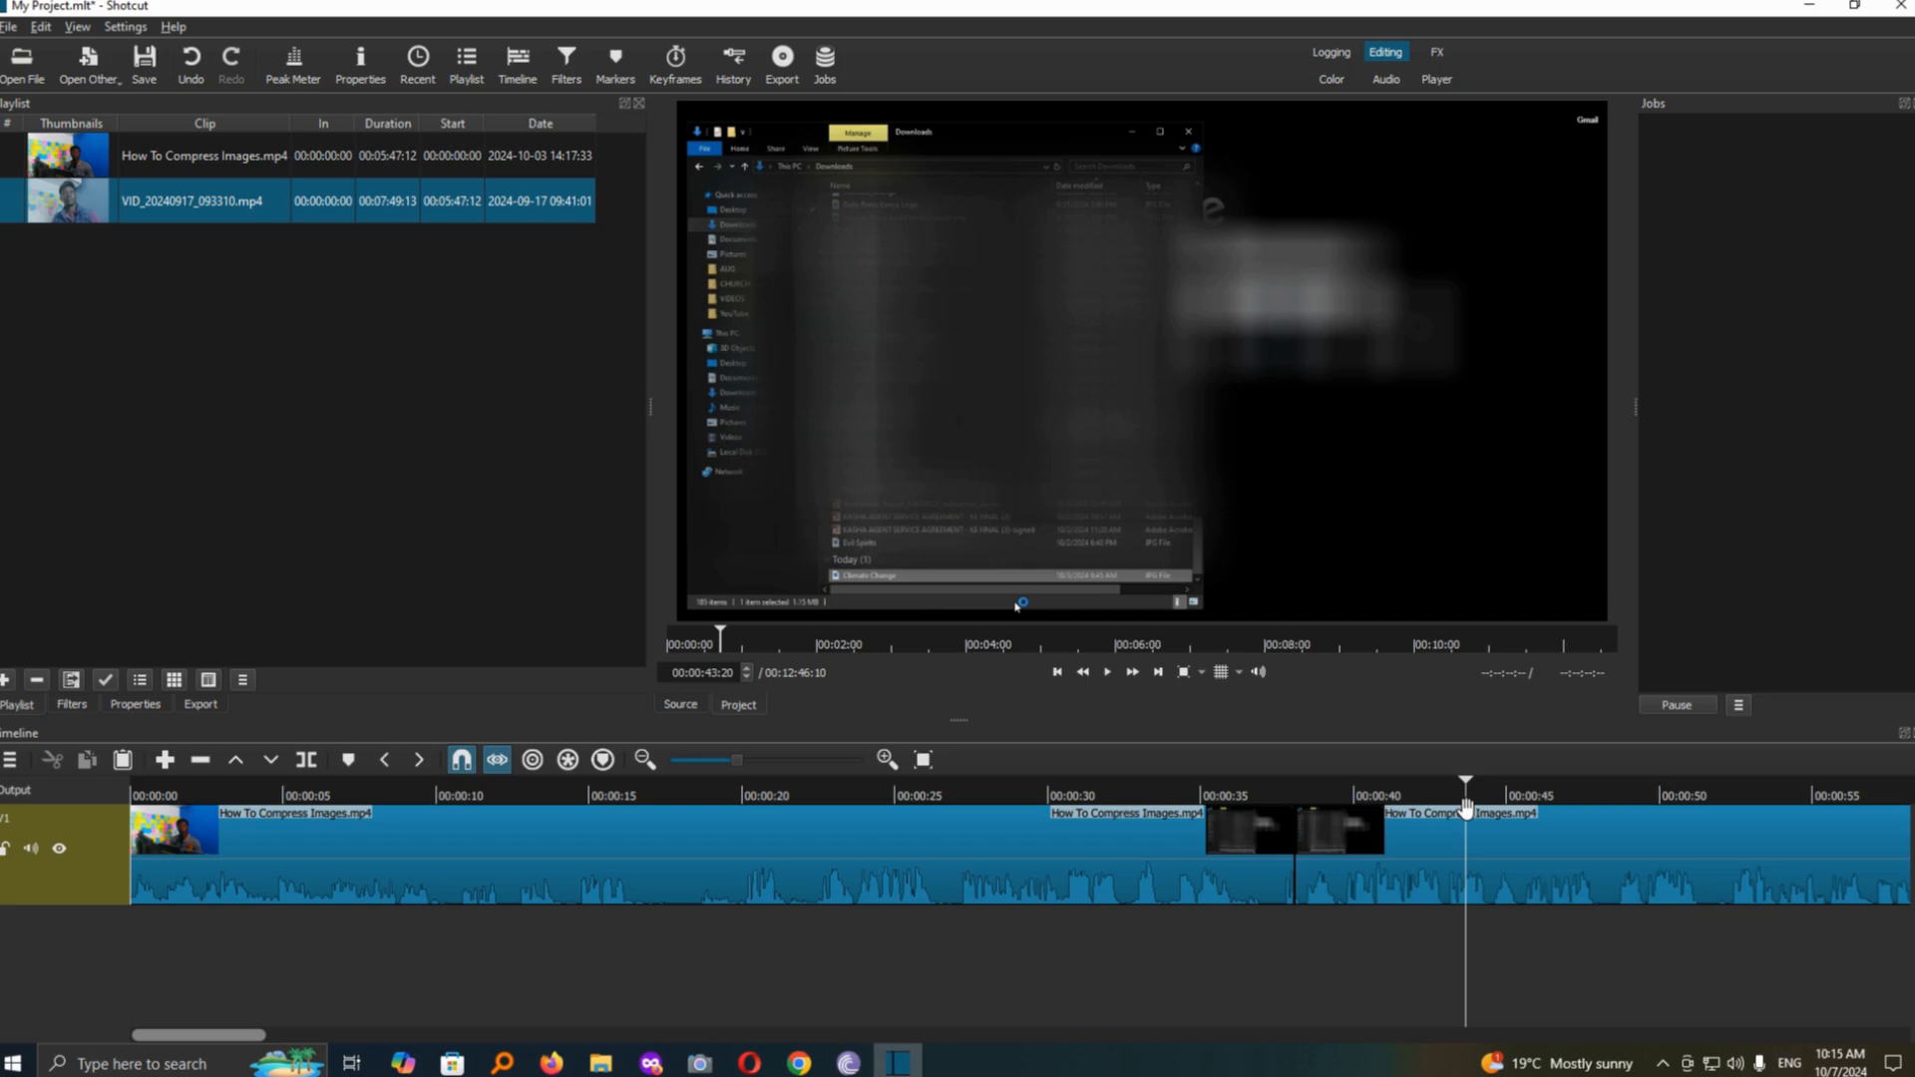
drag(1465, 804, 1491, 801)
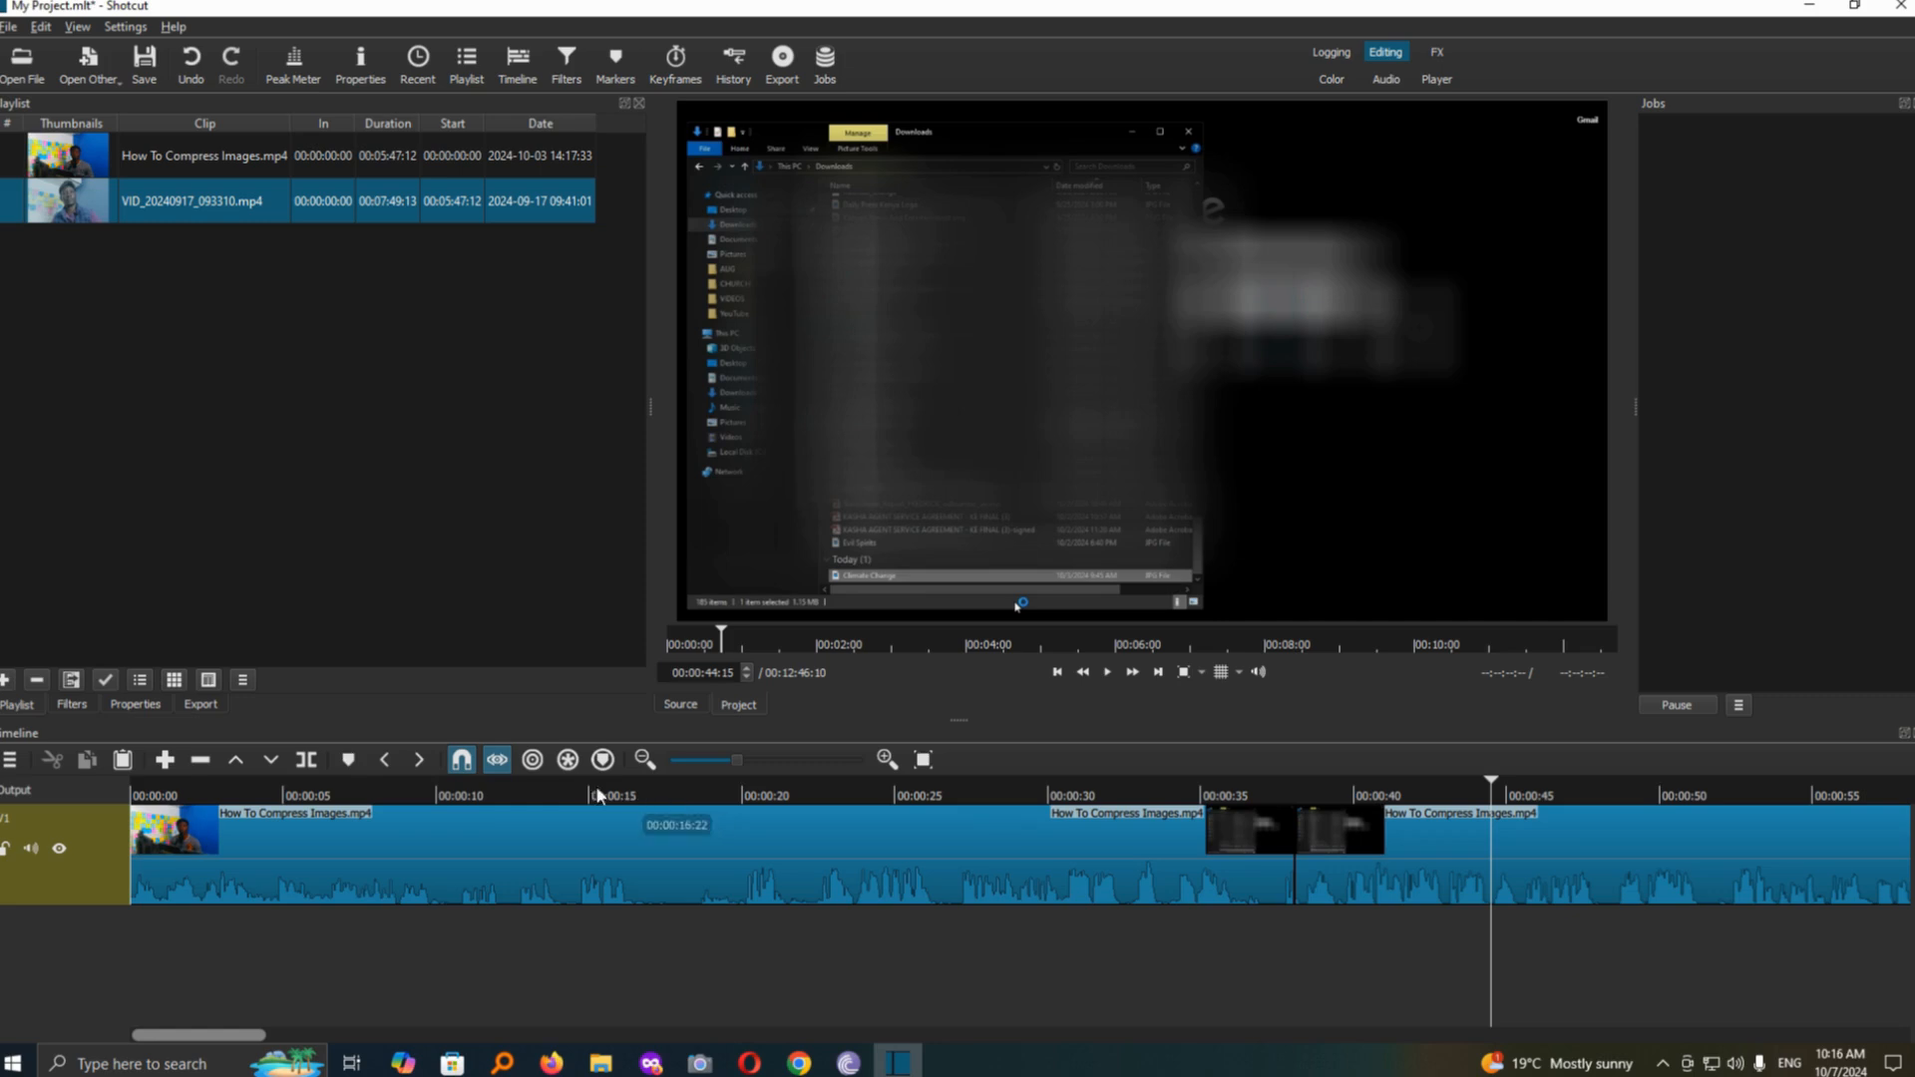
click(309, 760)
click(1407, 882)
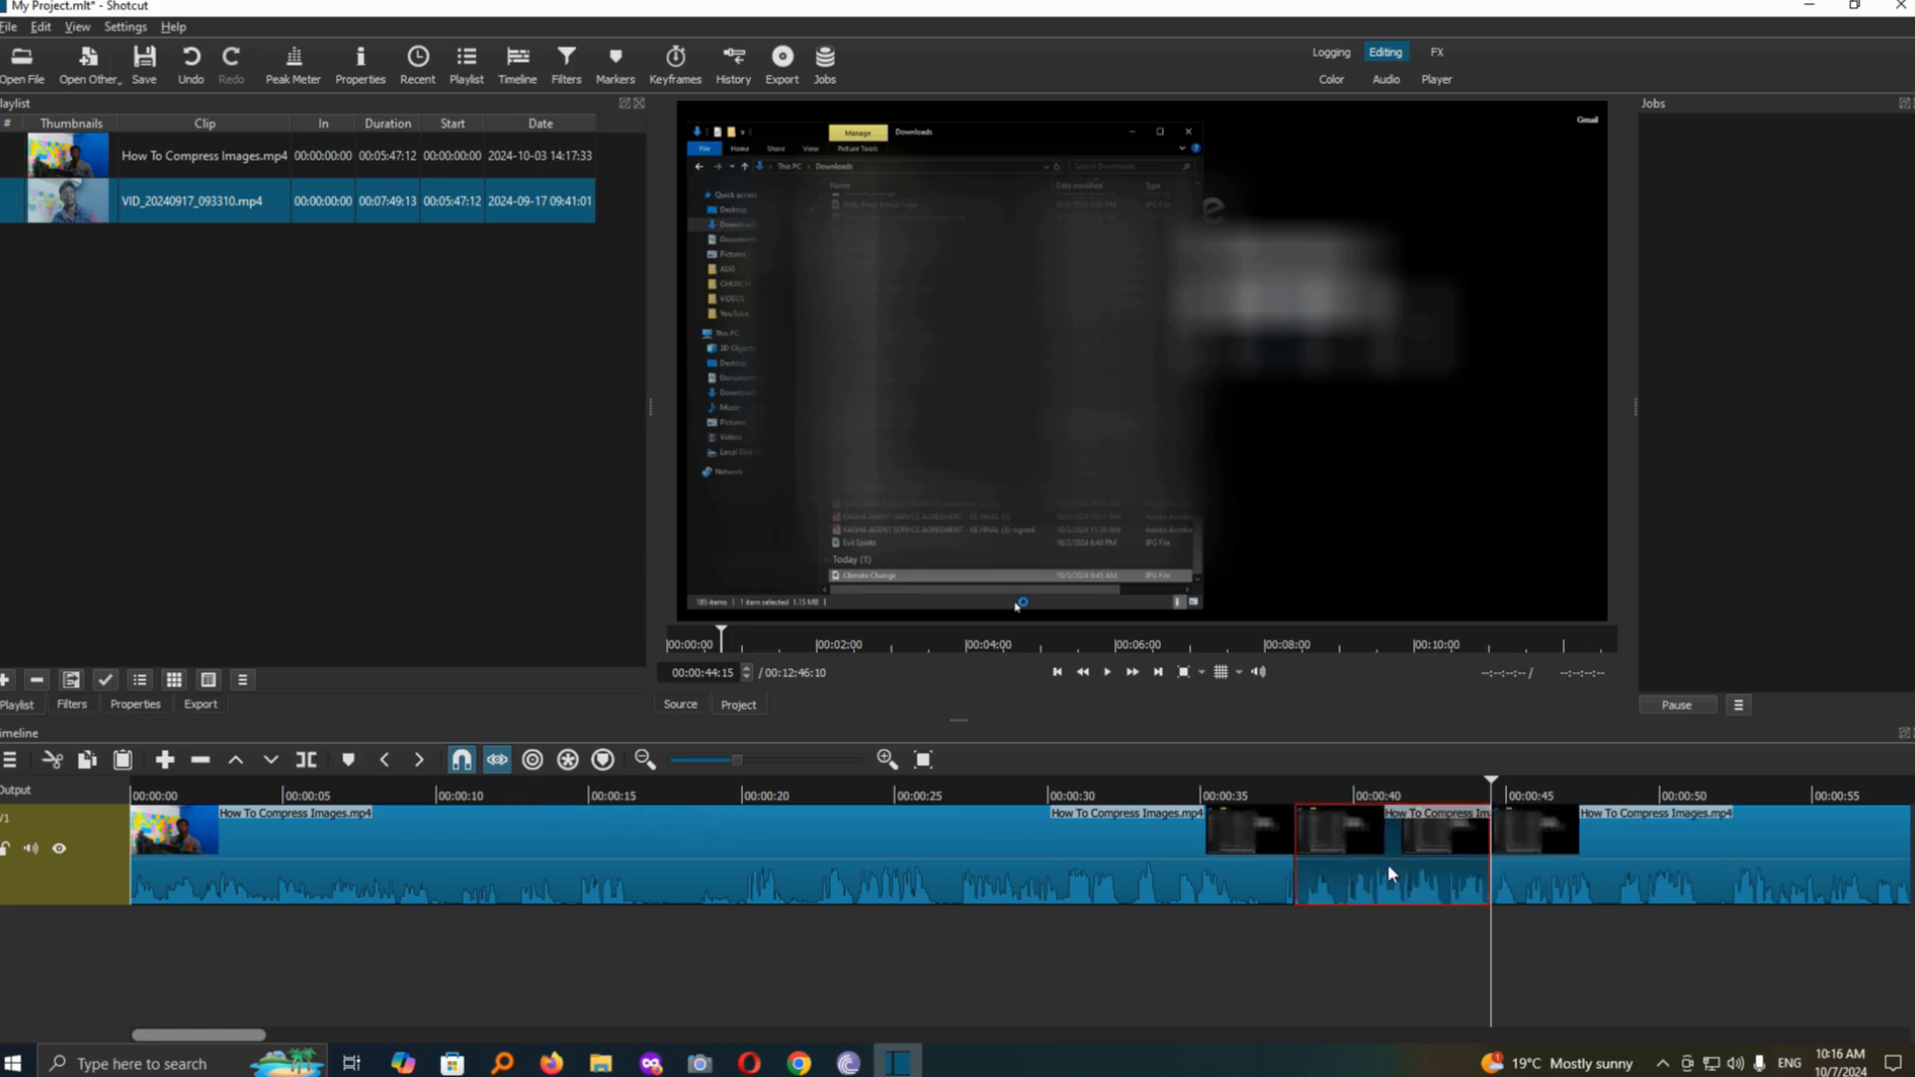
Mute track V1, preview the timeline from about 32 to 45 seconds, and unmute the track.
click(30, 850)
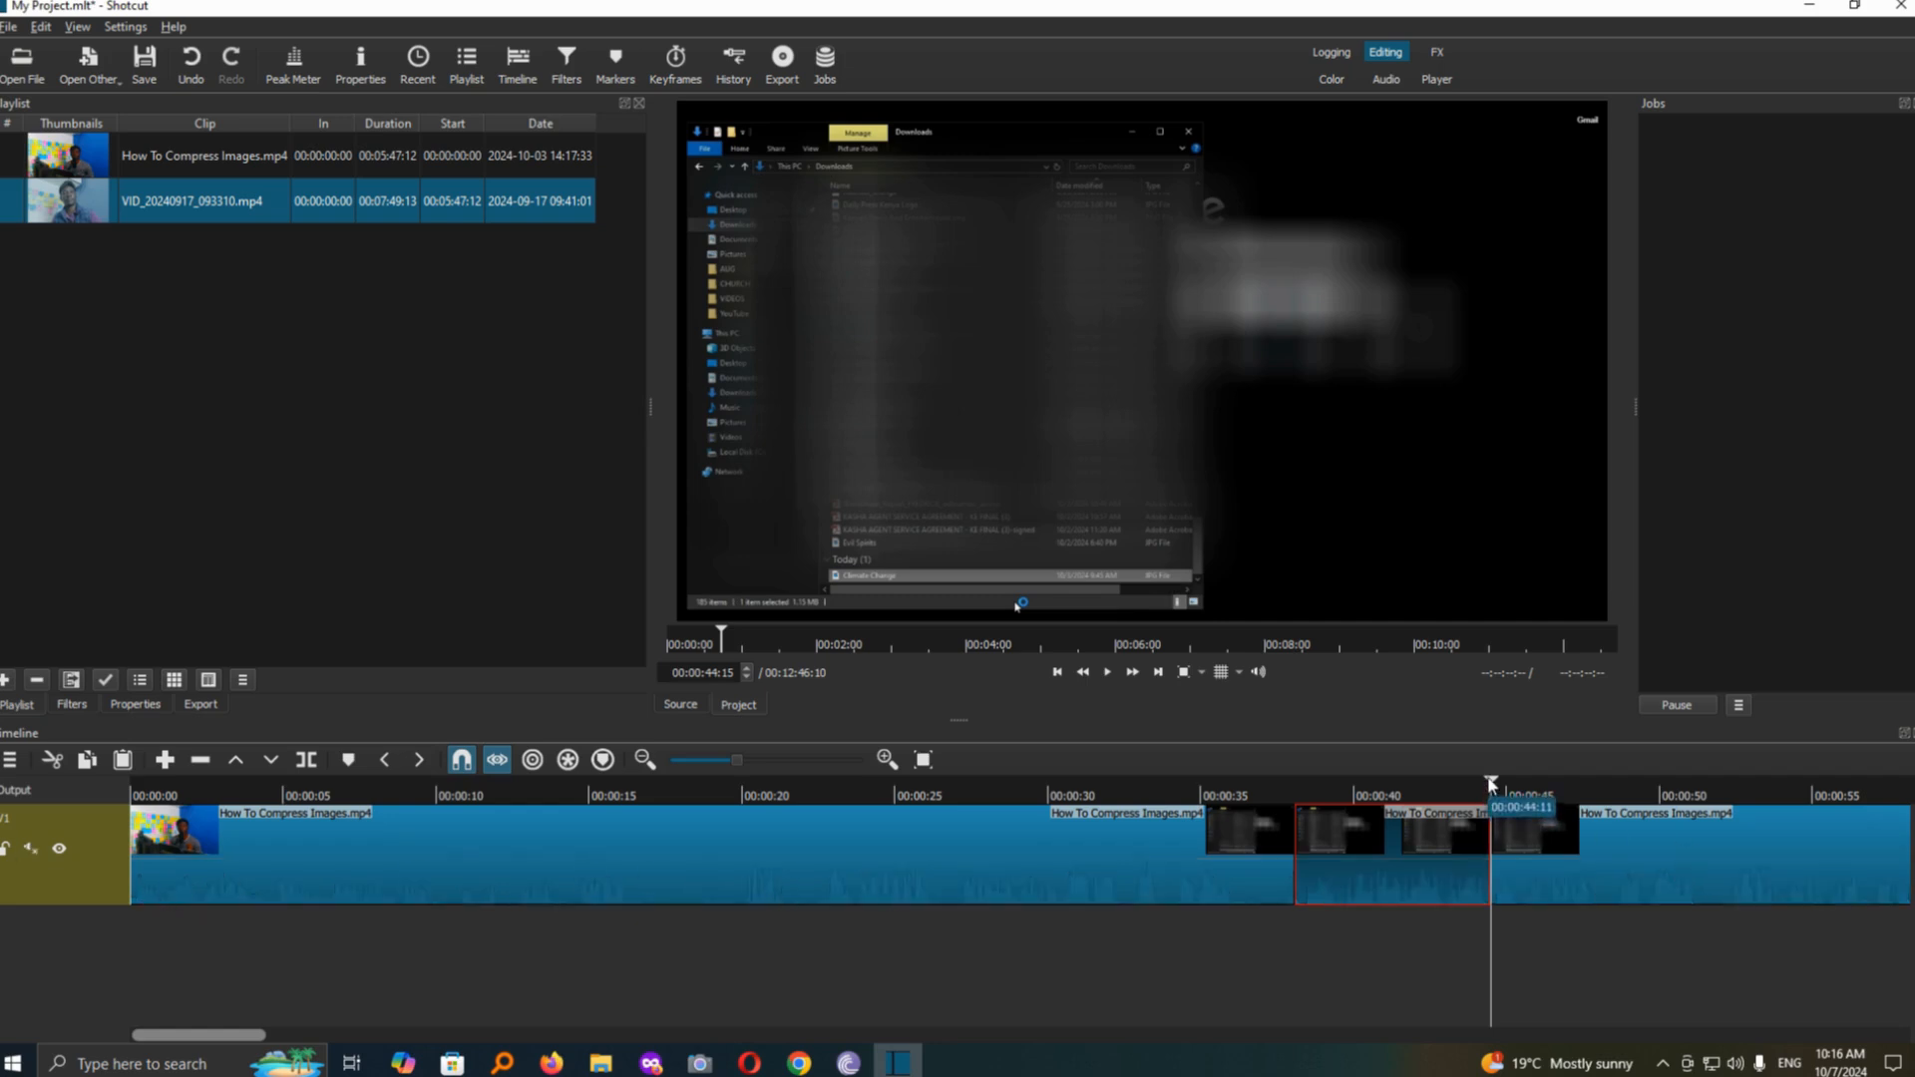
drag(1486, 783, 1123, 798)
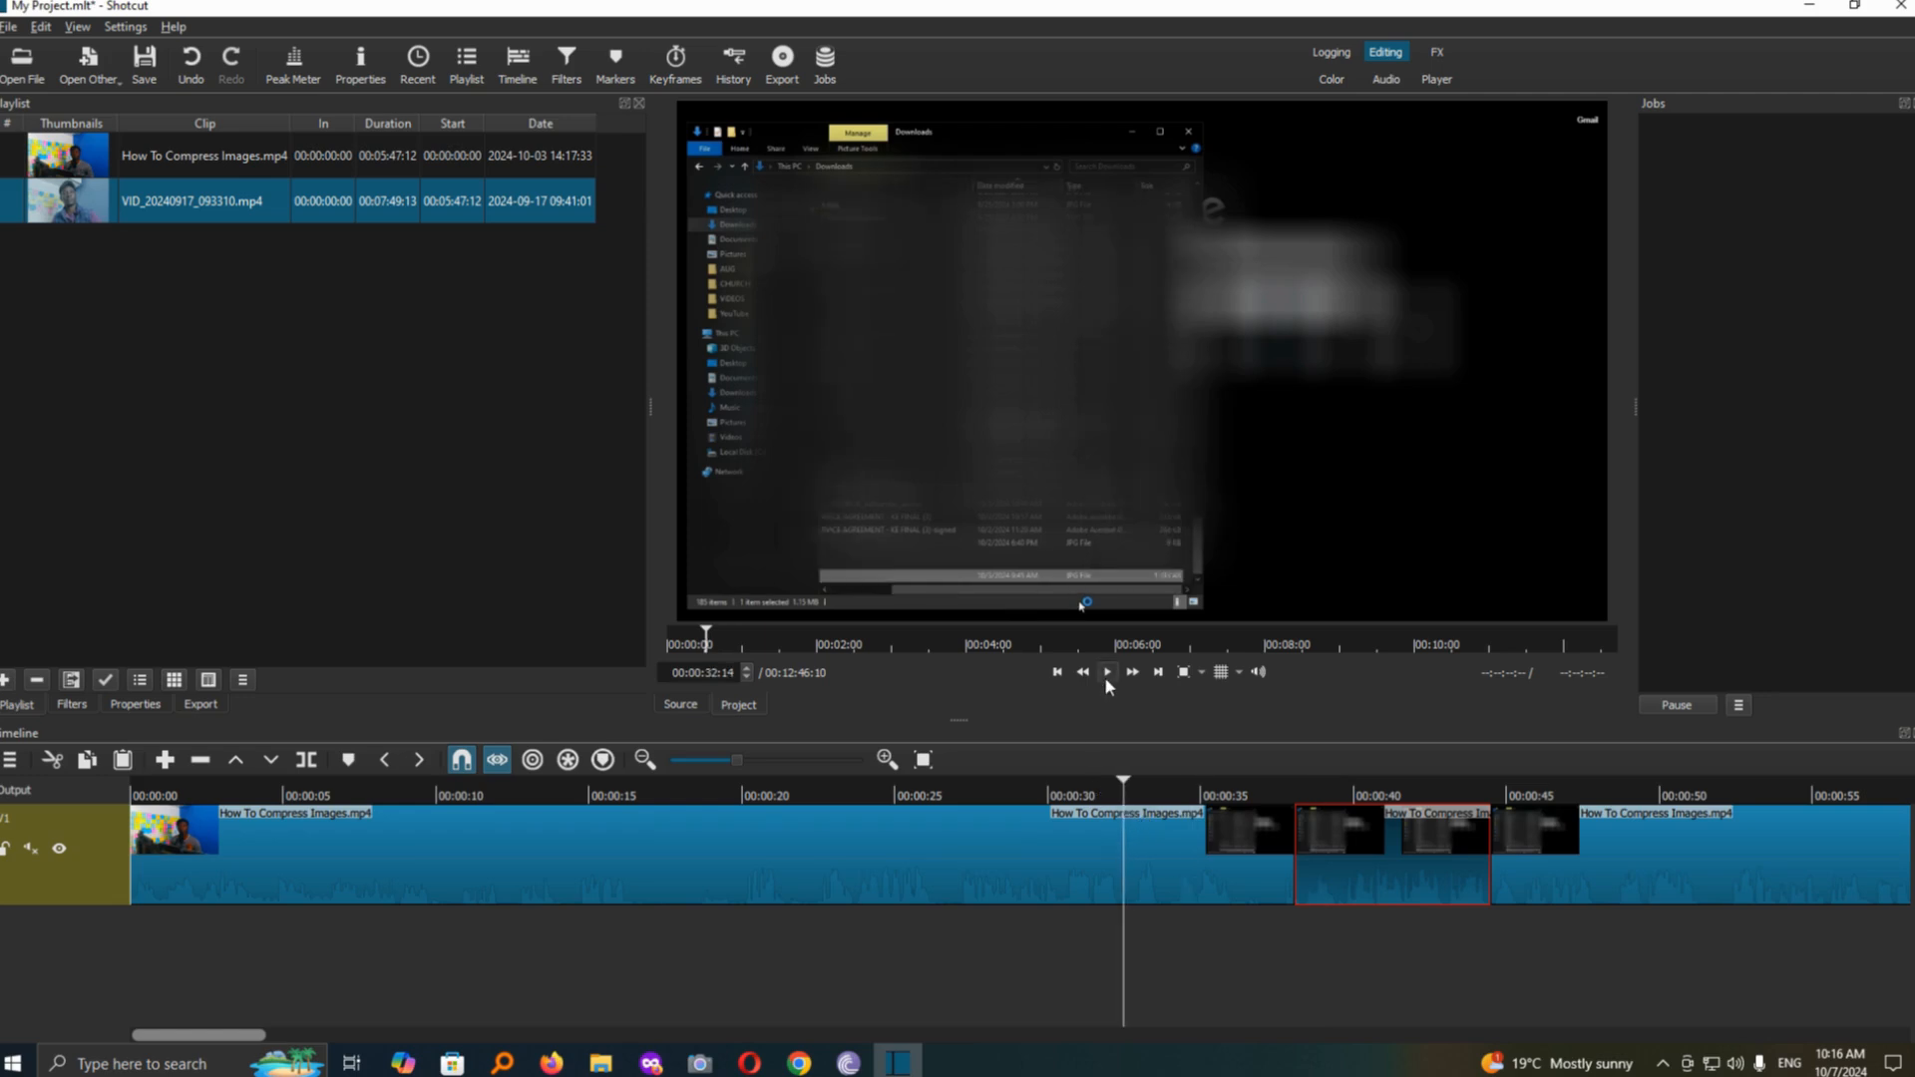
click(1106, 673)
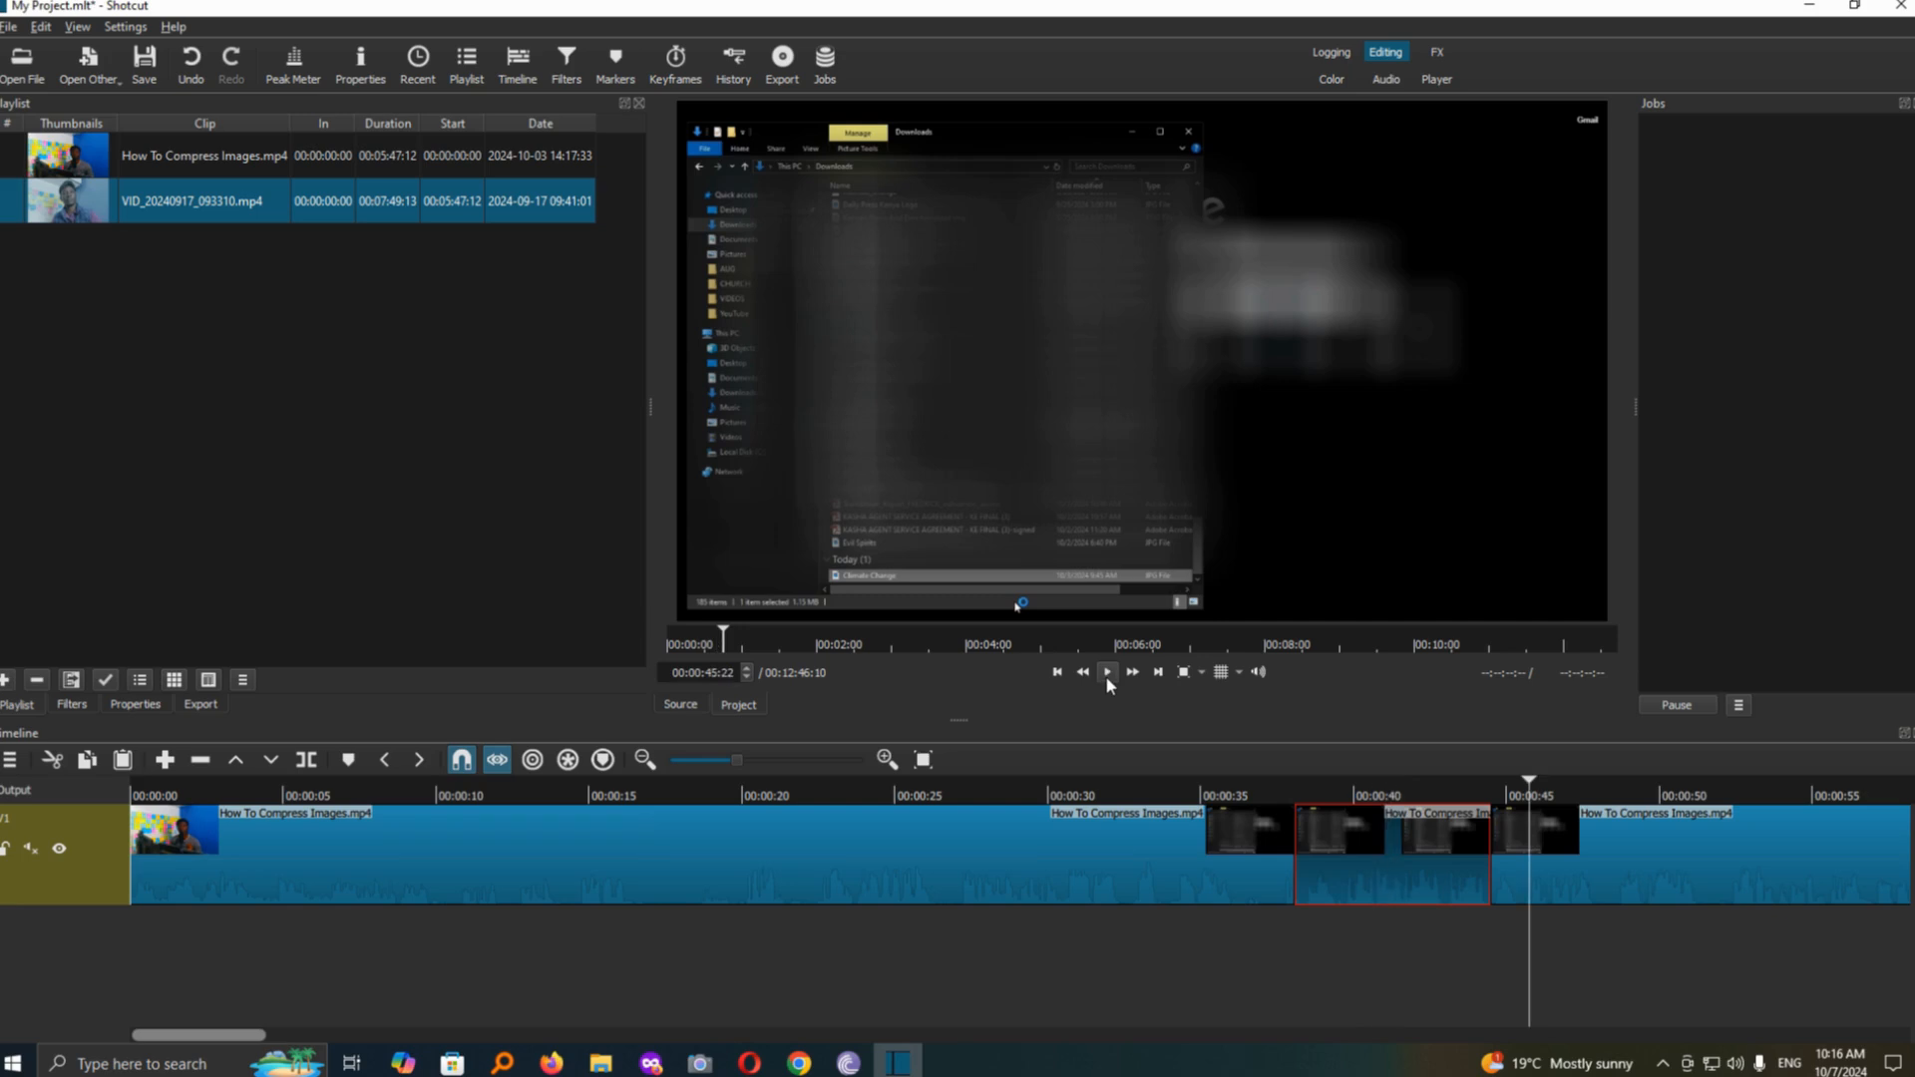
click(1105, 674)
click(30, 850)
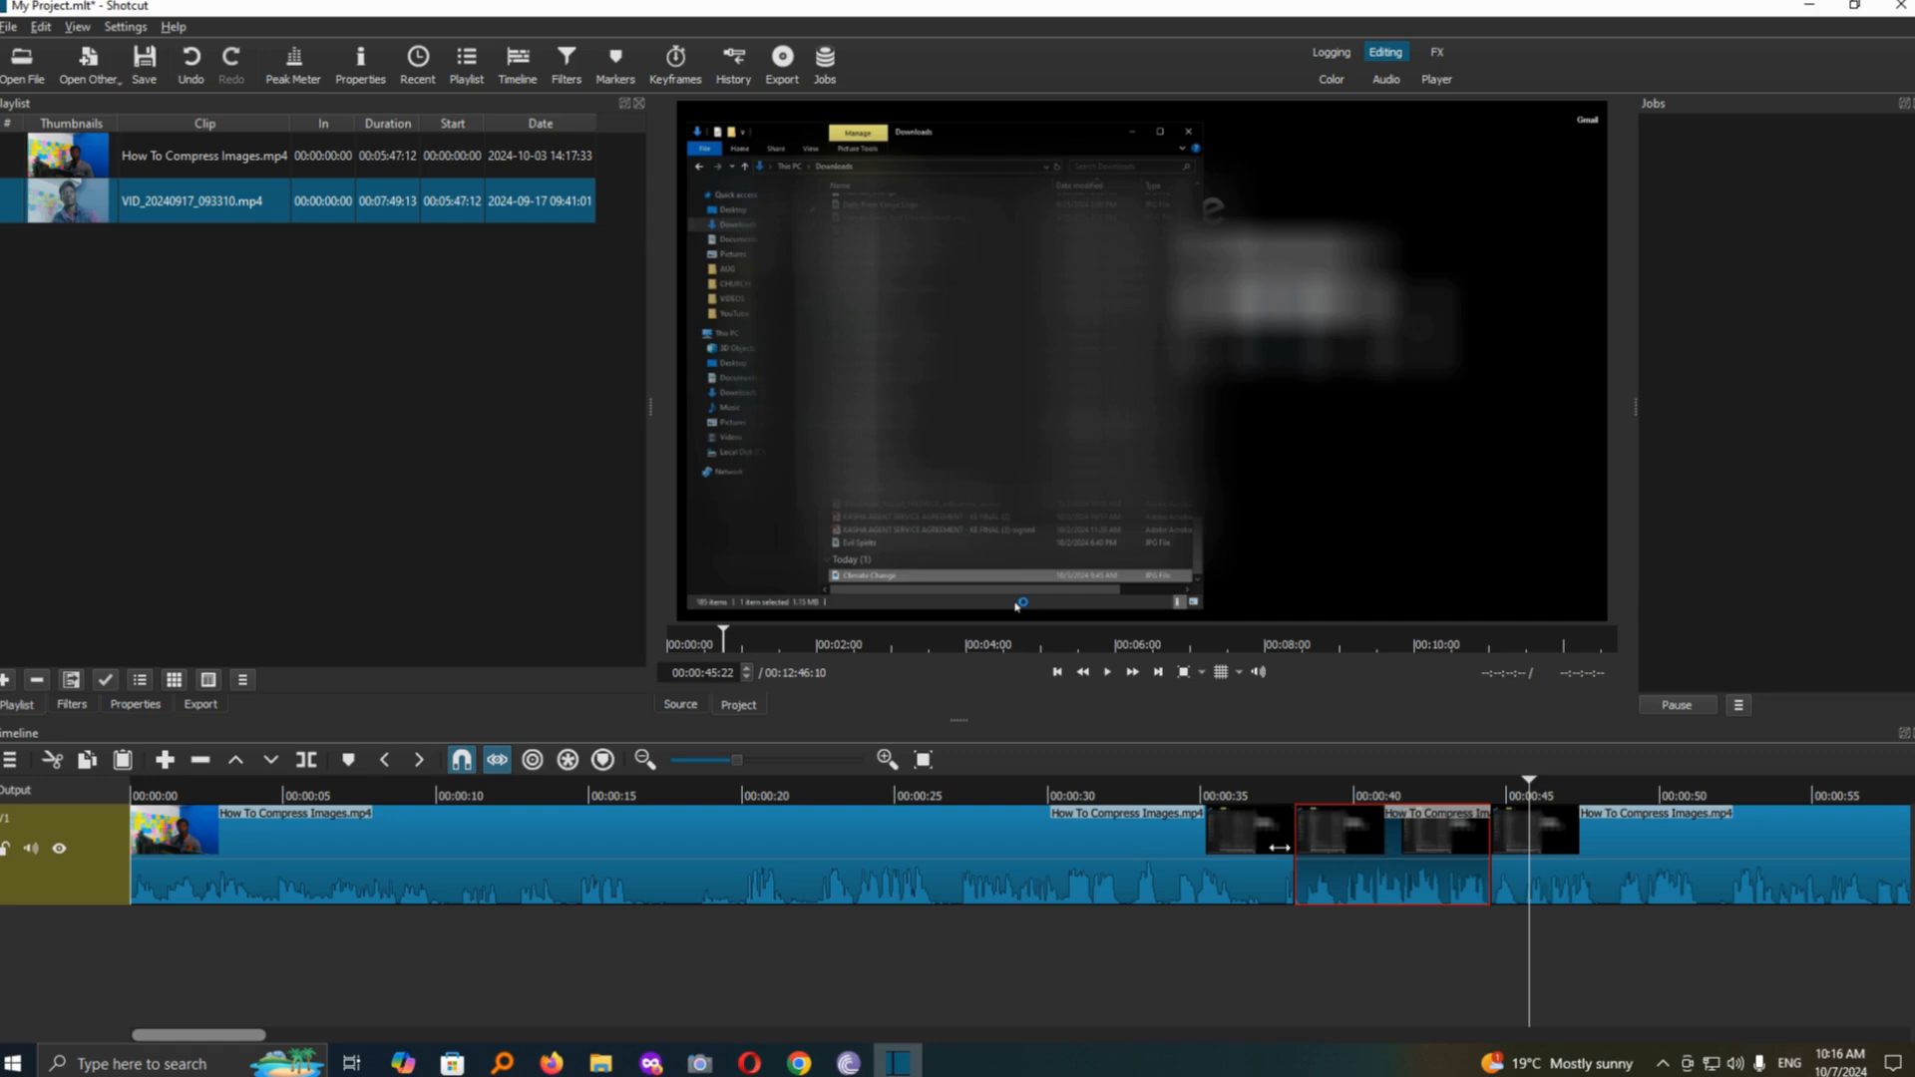
Add a second video track above V1.
right_click(380, 804)
mouse_move(391, 828)
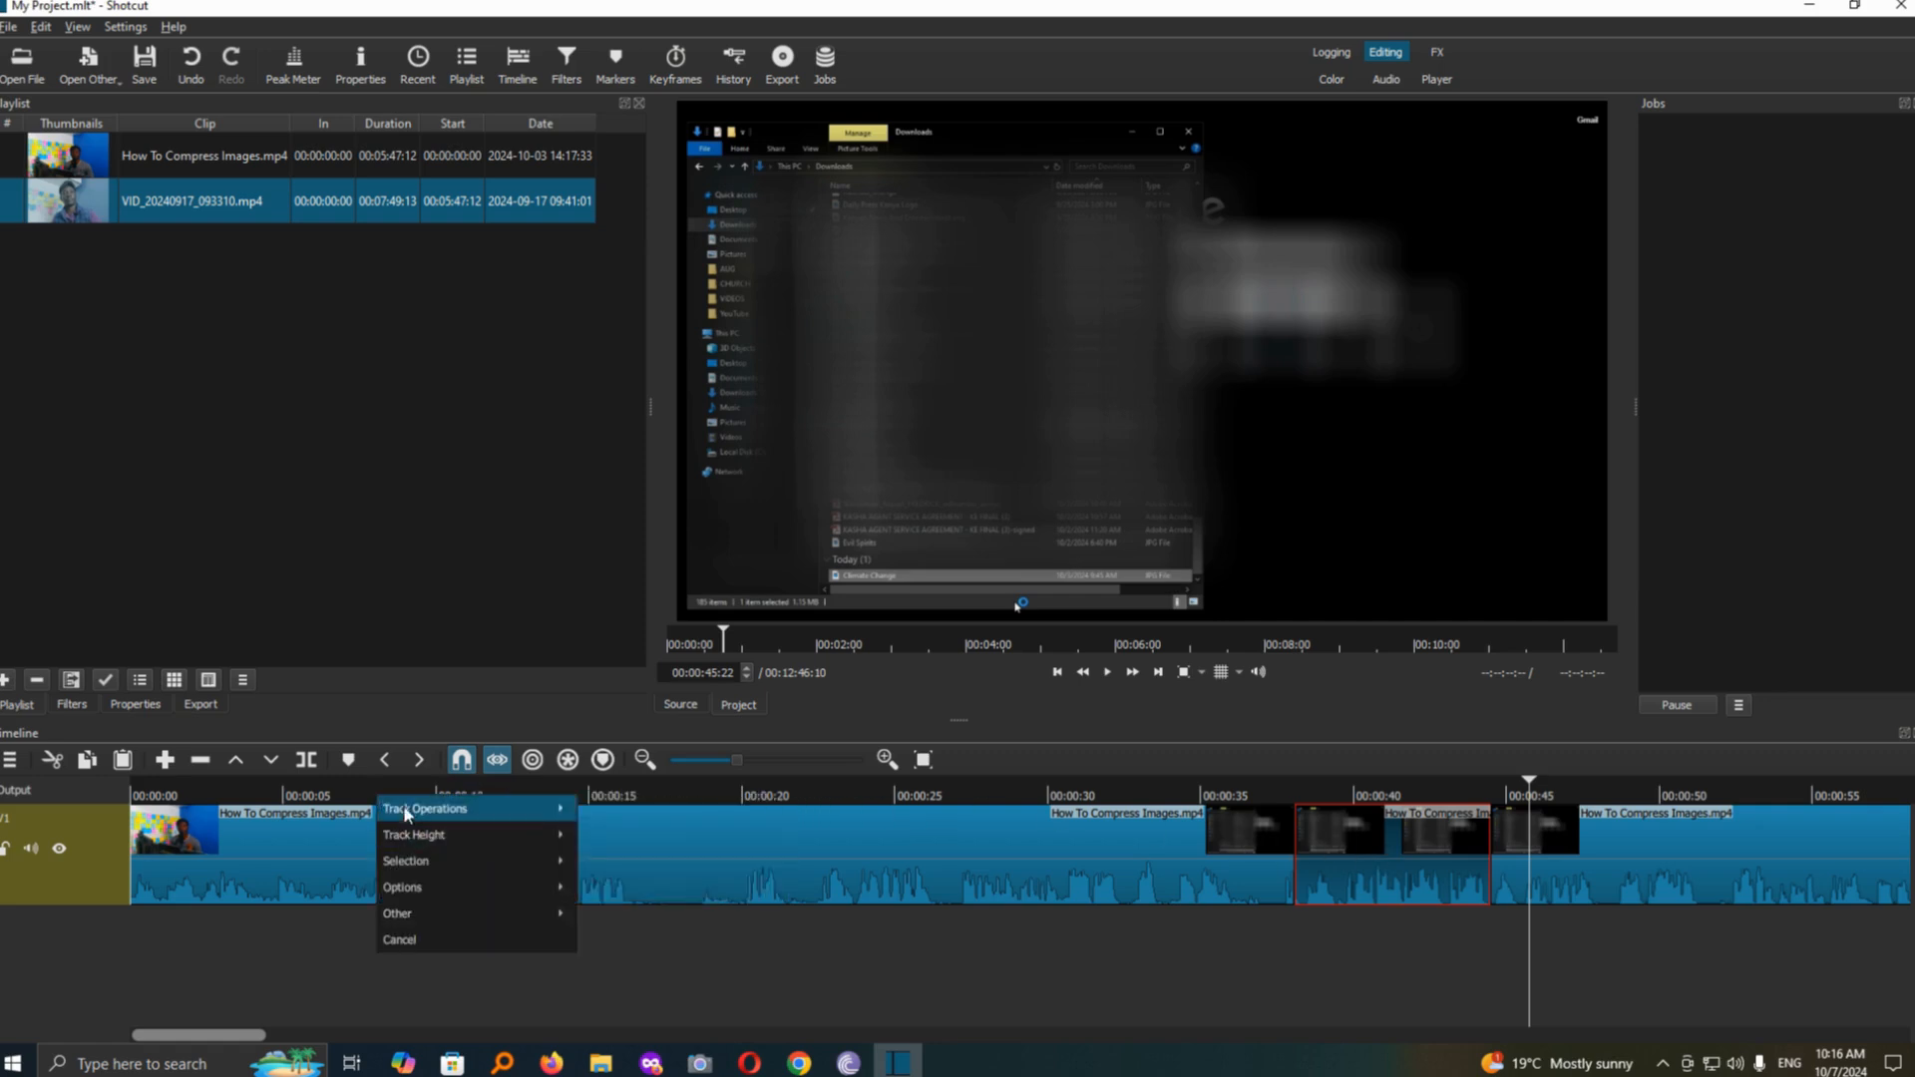
mouse_move(489, 812)
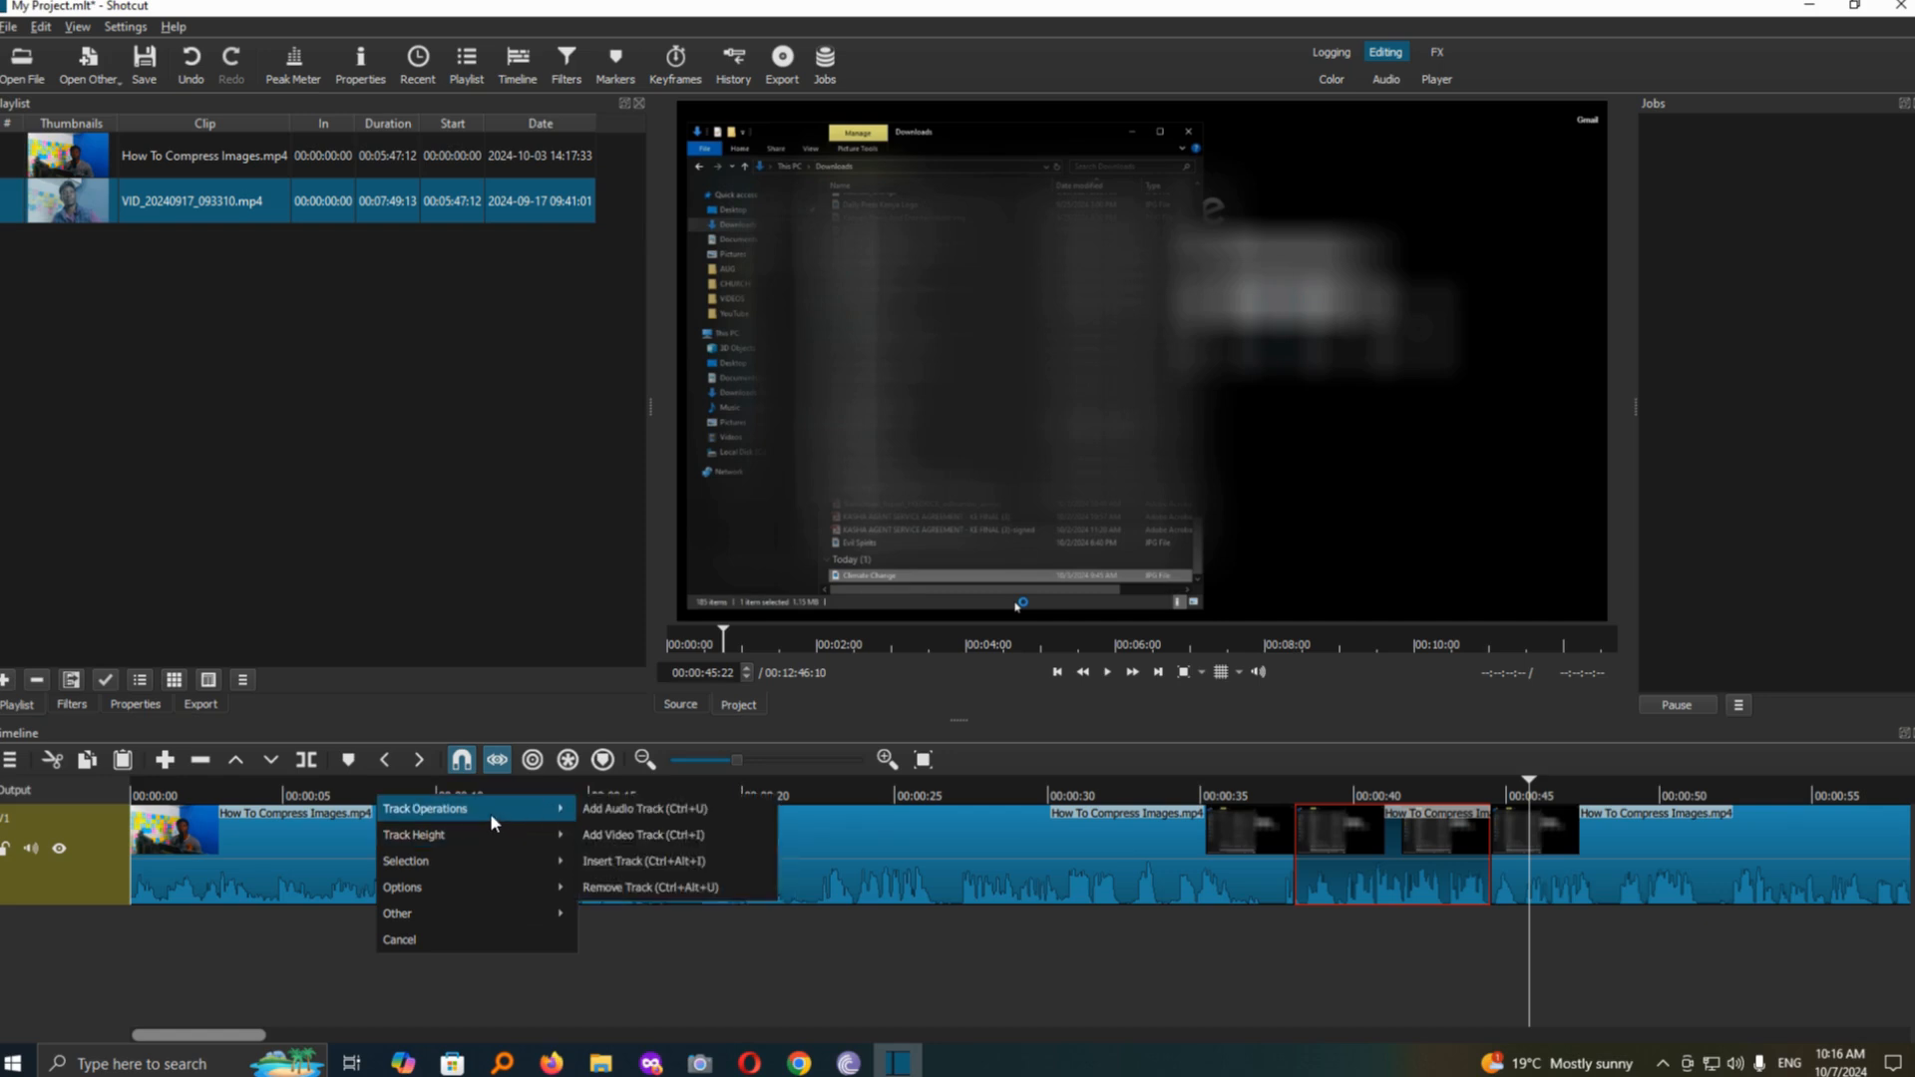
click(654, 834)
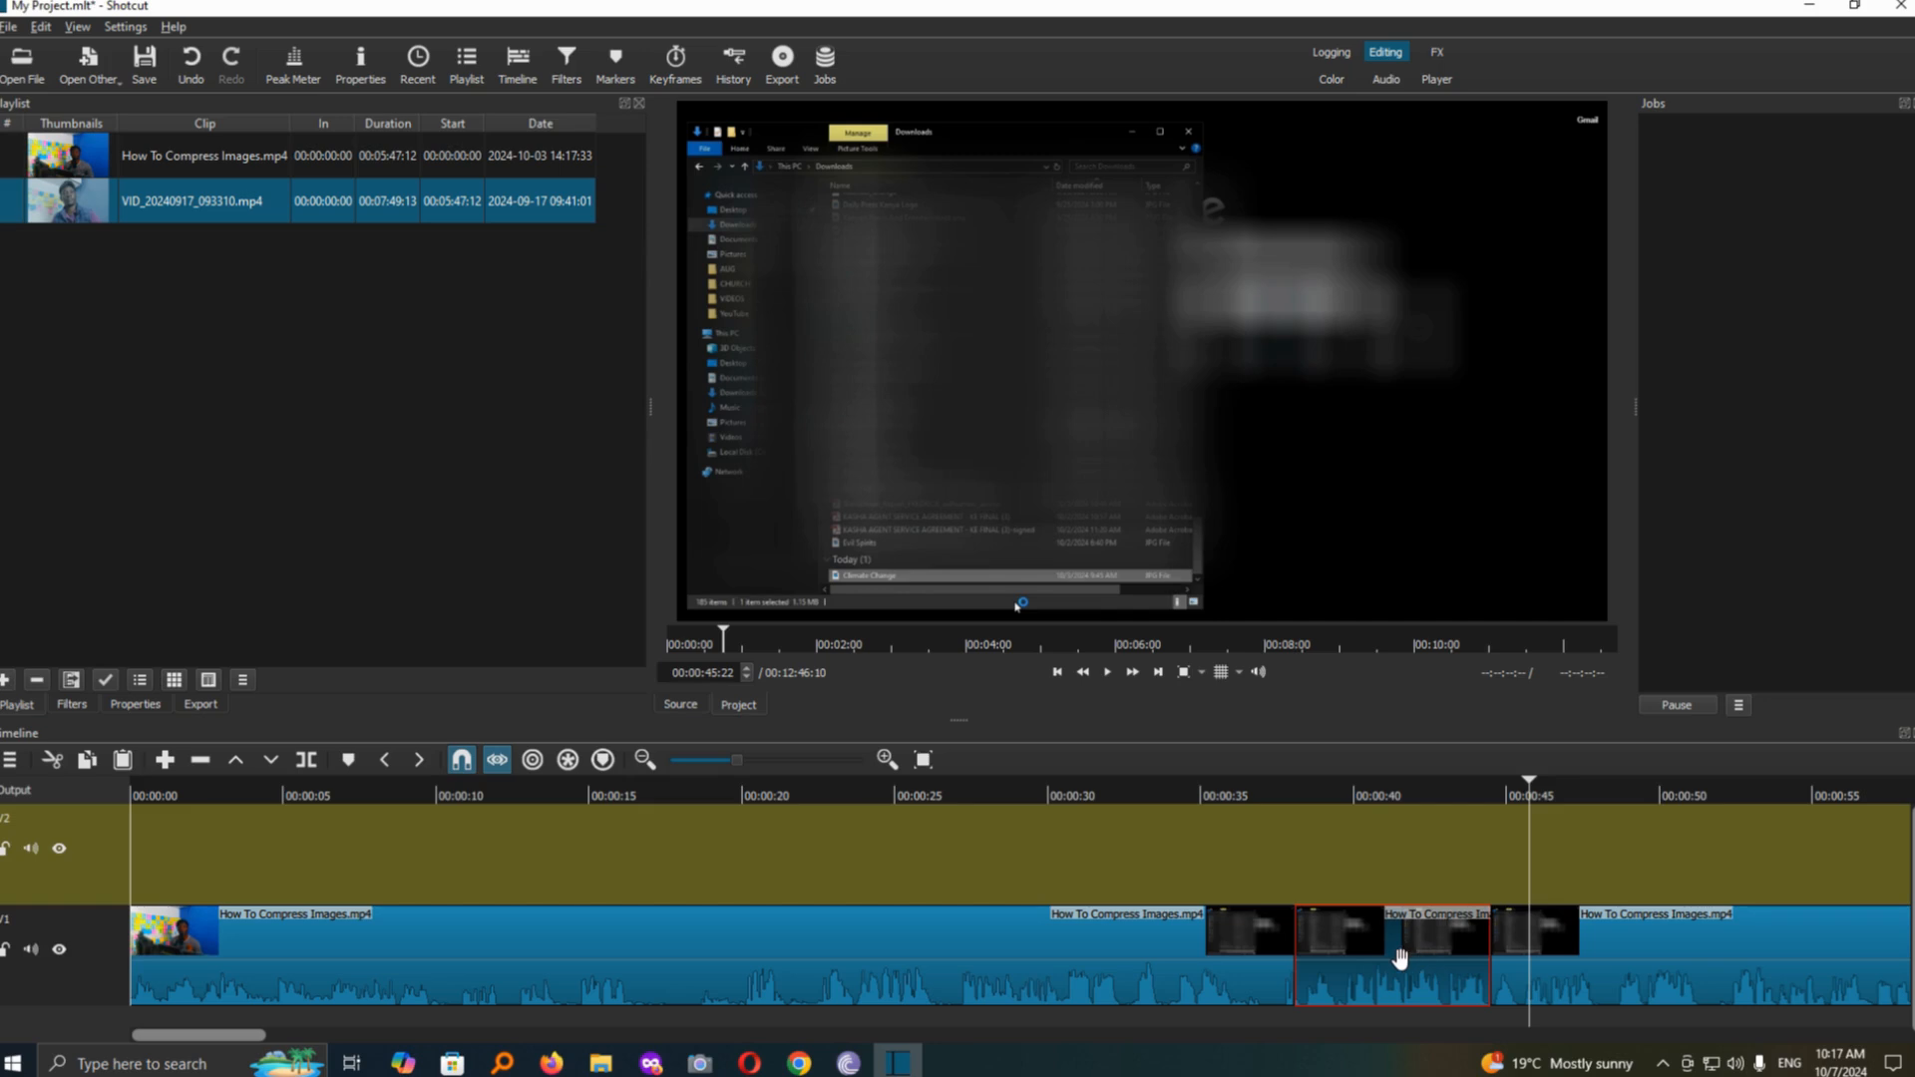
Move the segment between about 38 and 44 seconds straight up to track V2 and briefly preview from about 31 seconds.
drag(1401, 958, 1380, 863)
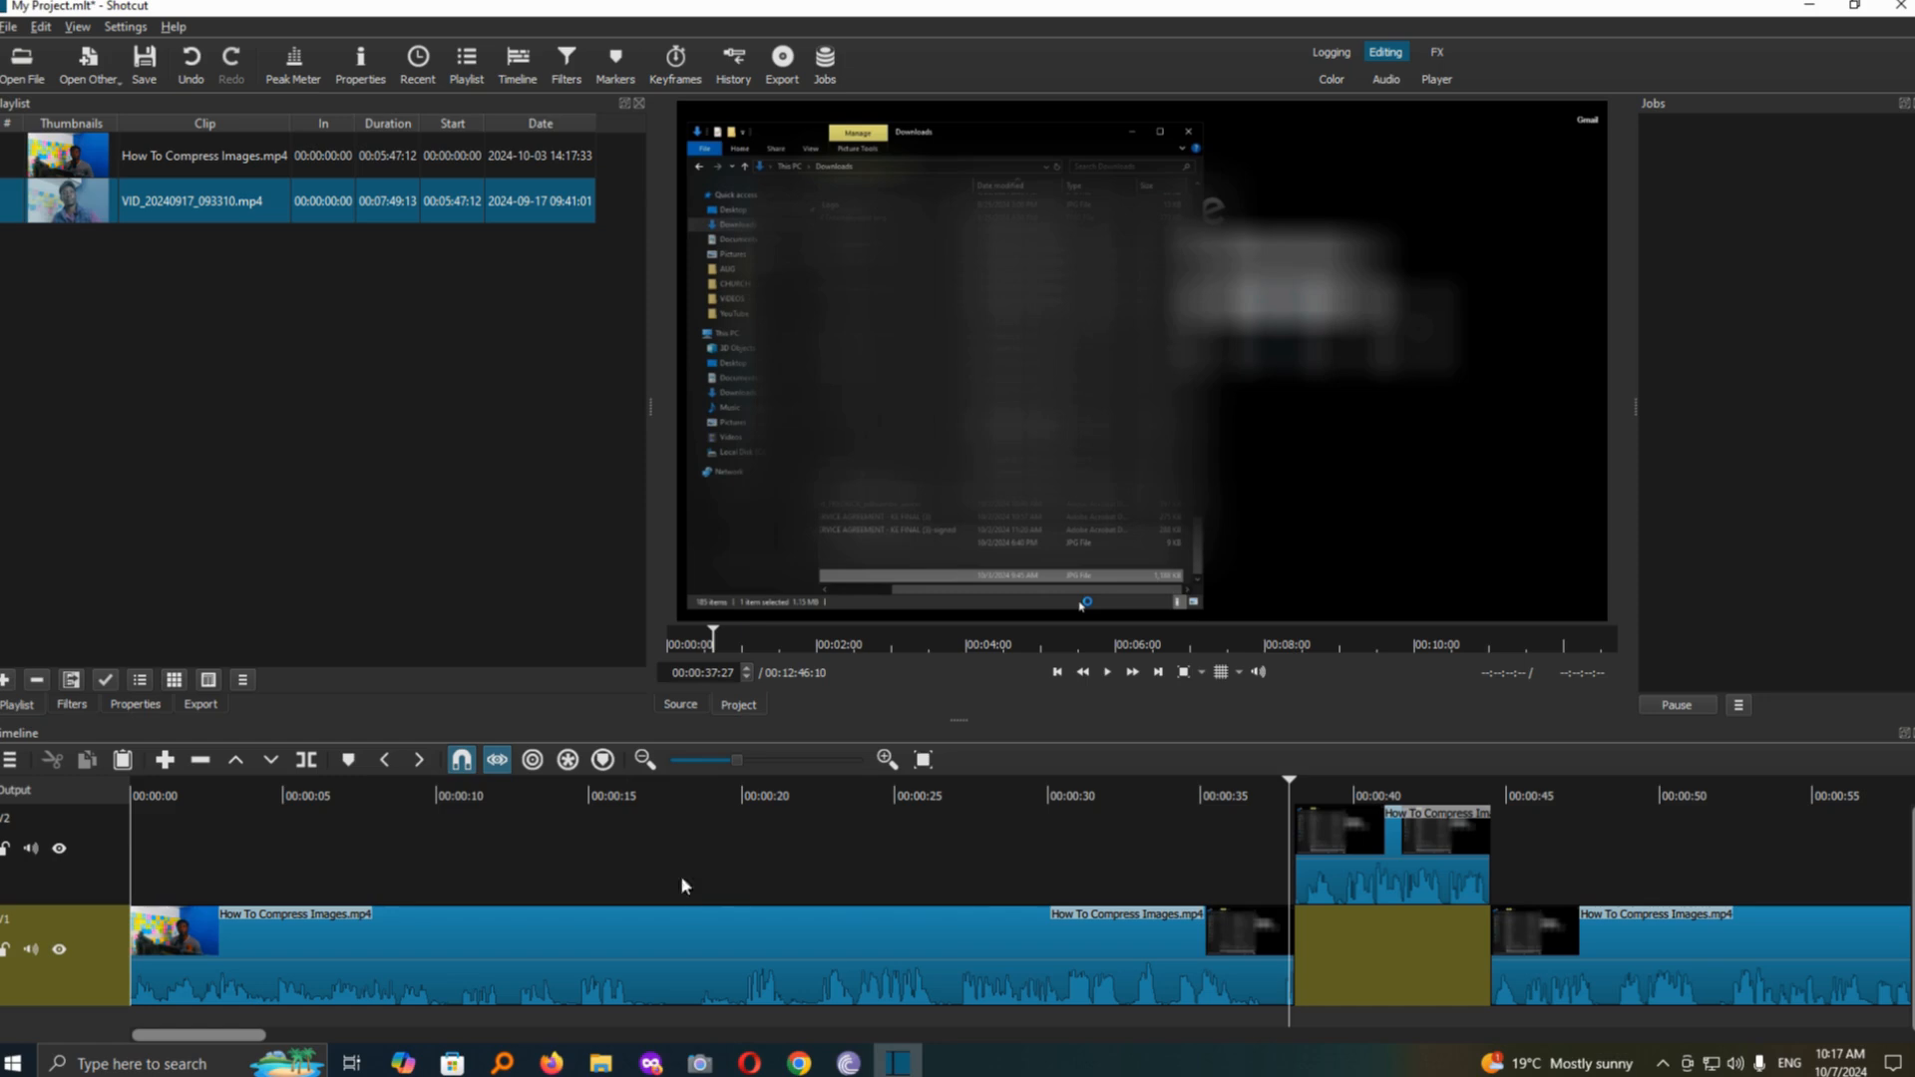
drag(1284, 787, 1062, 798)
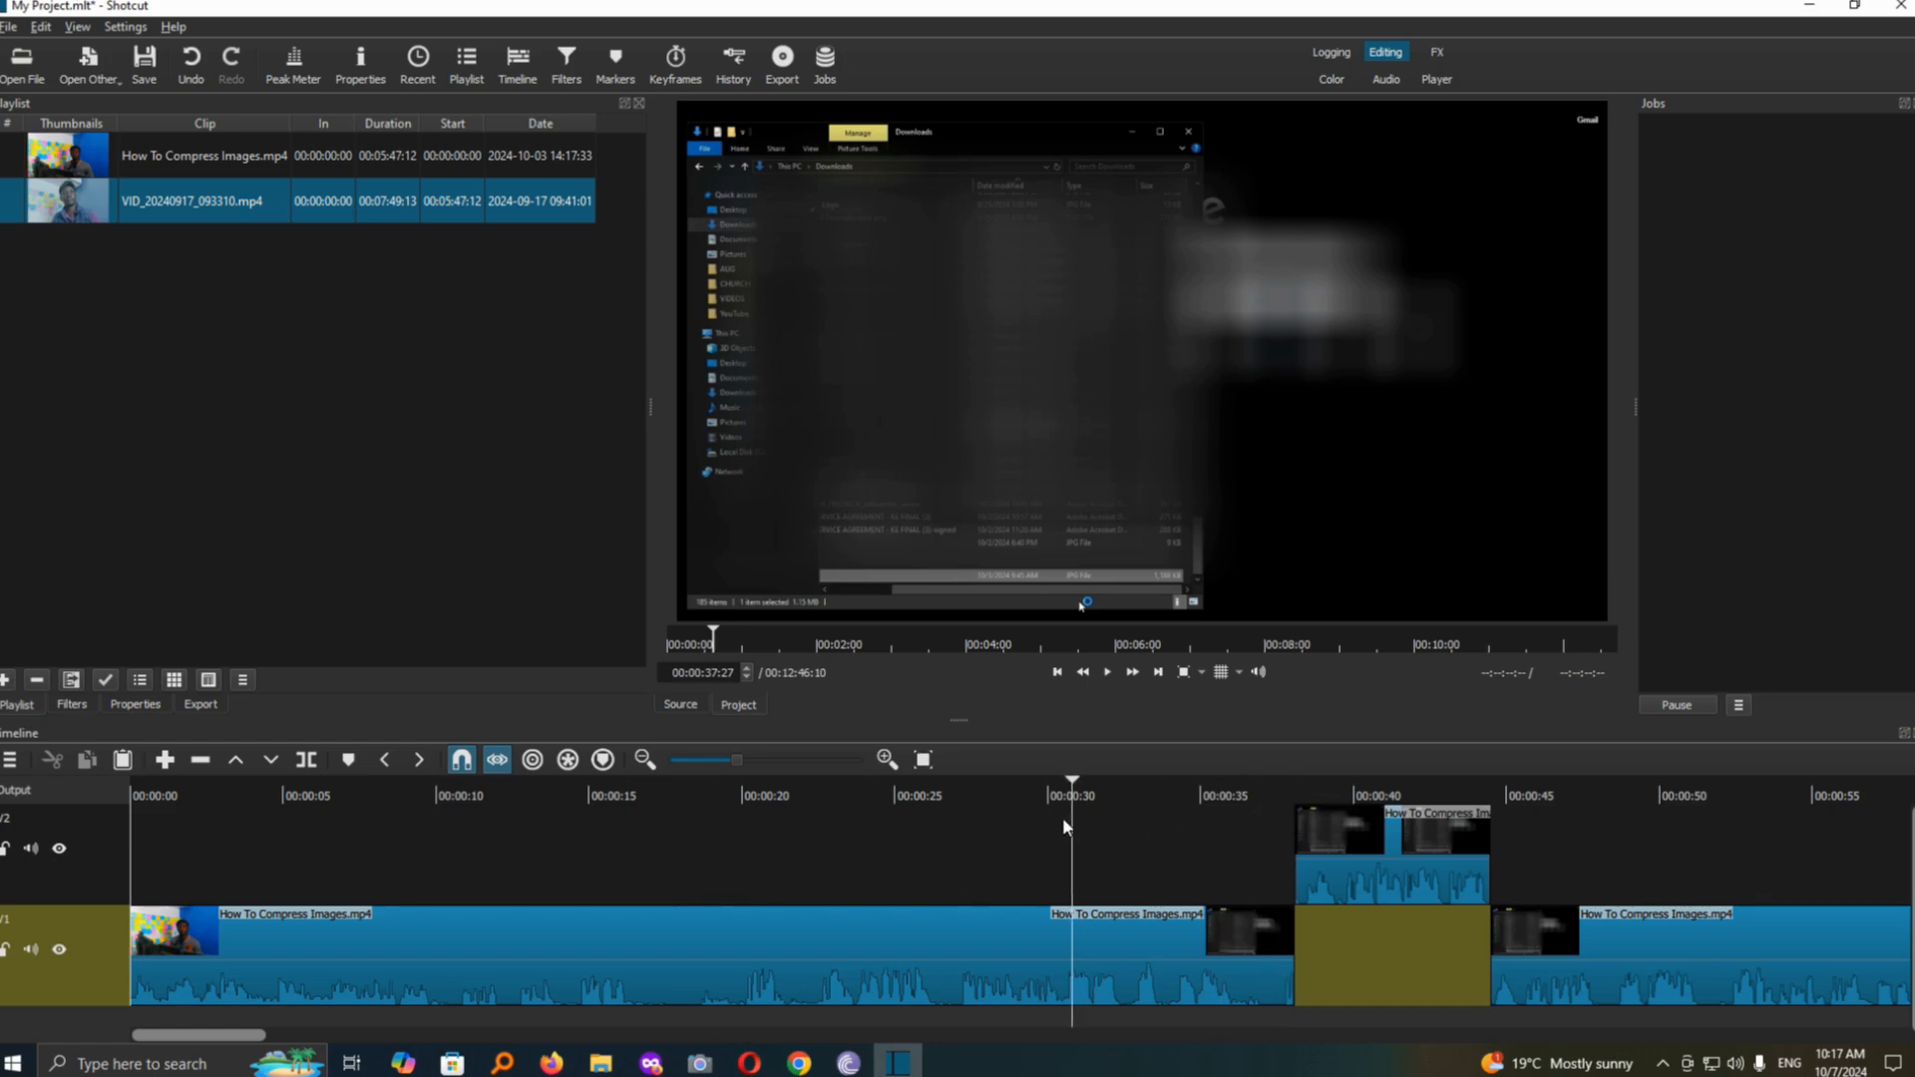
click(1107, 673)
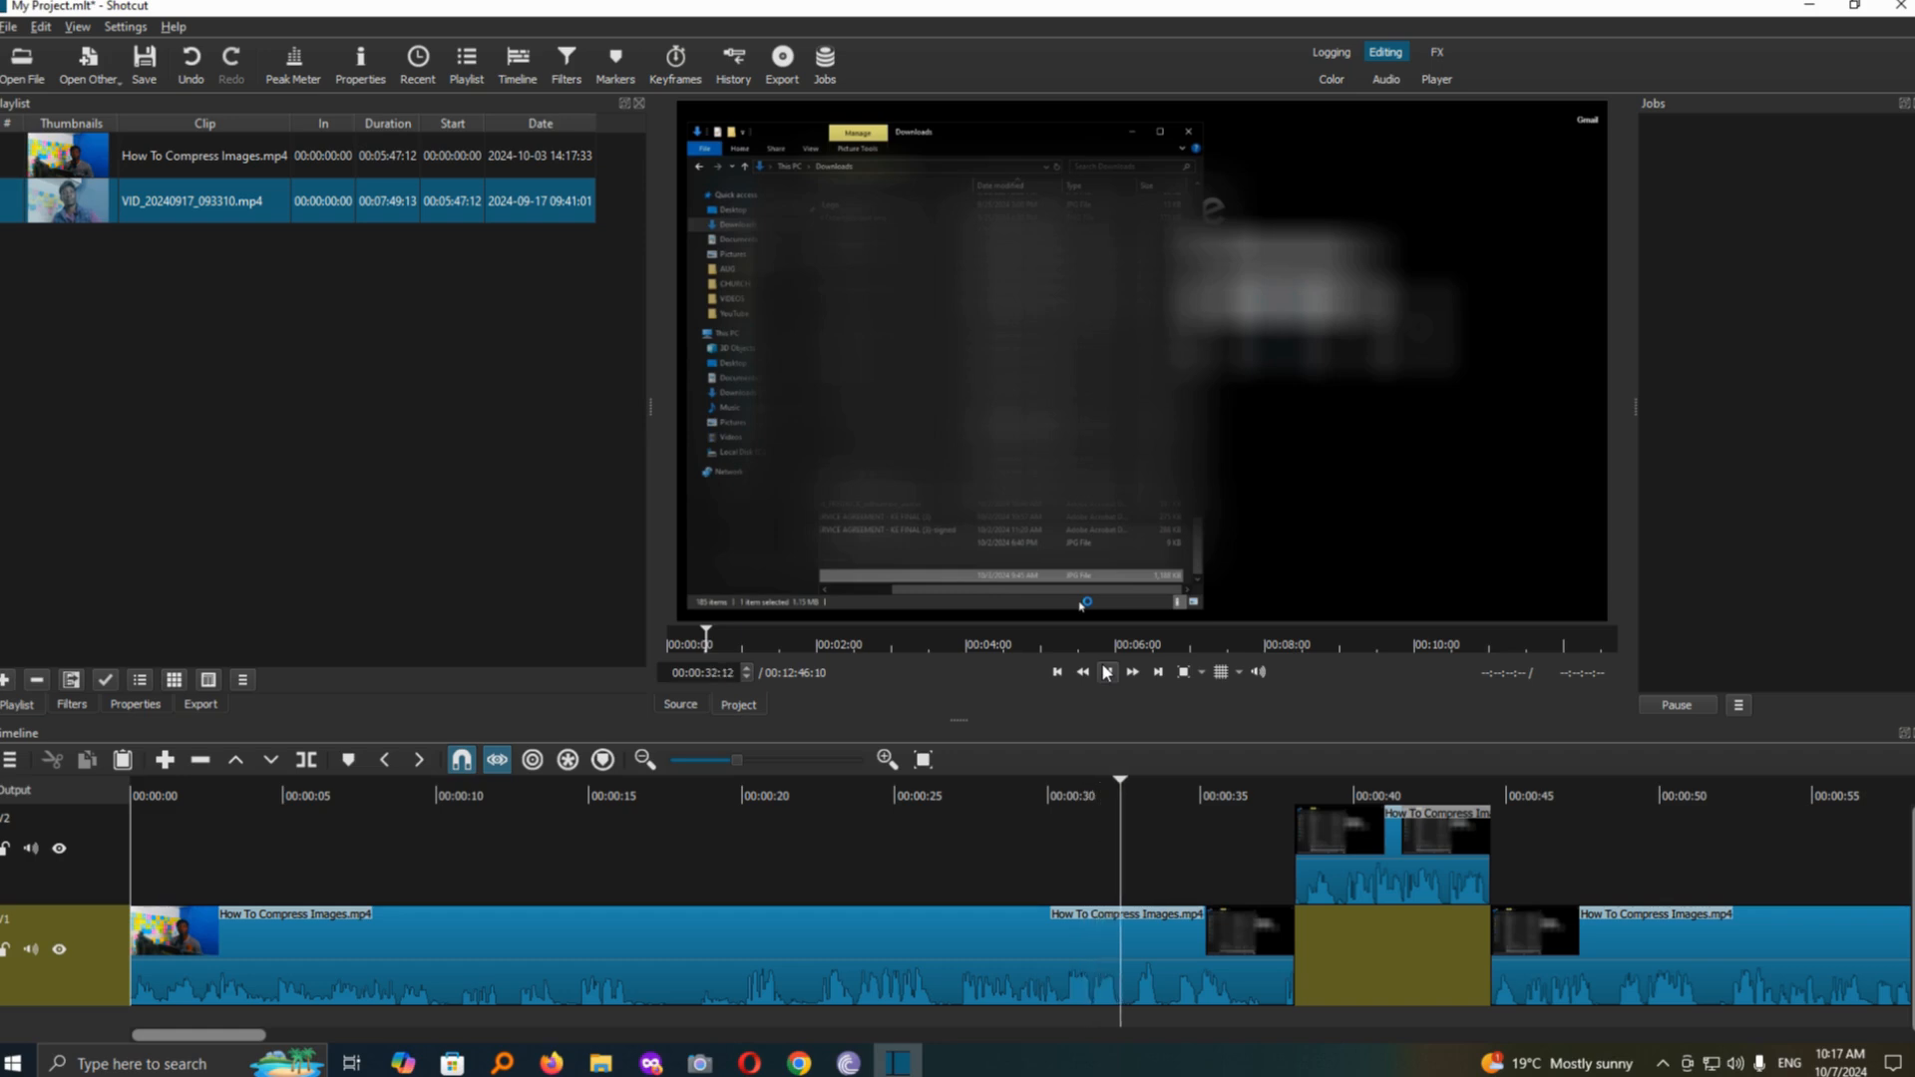
click(1107, 672)
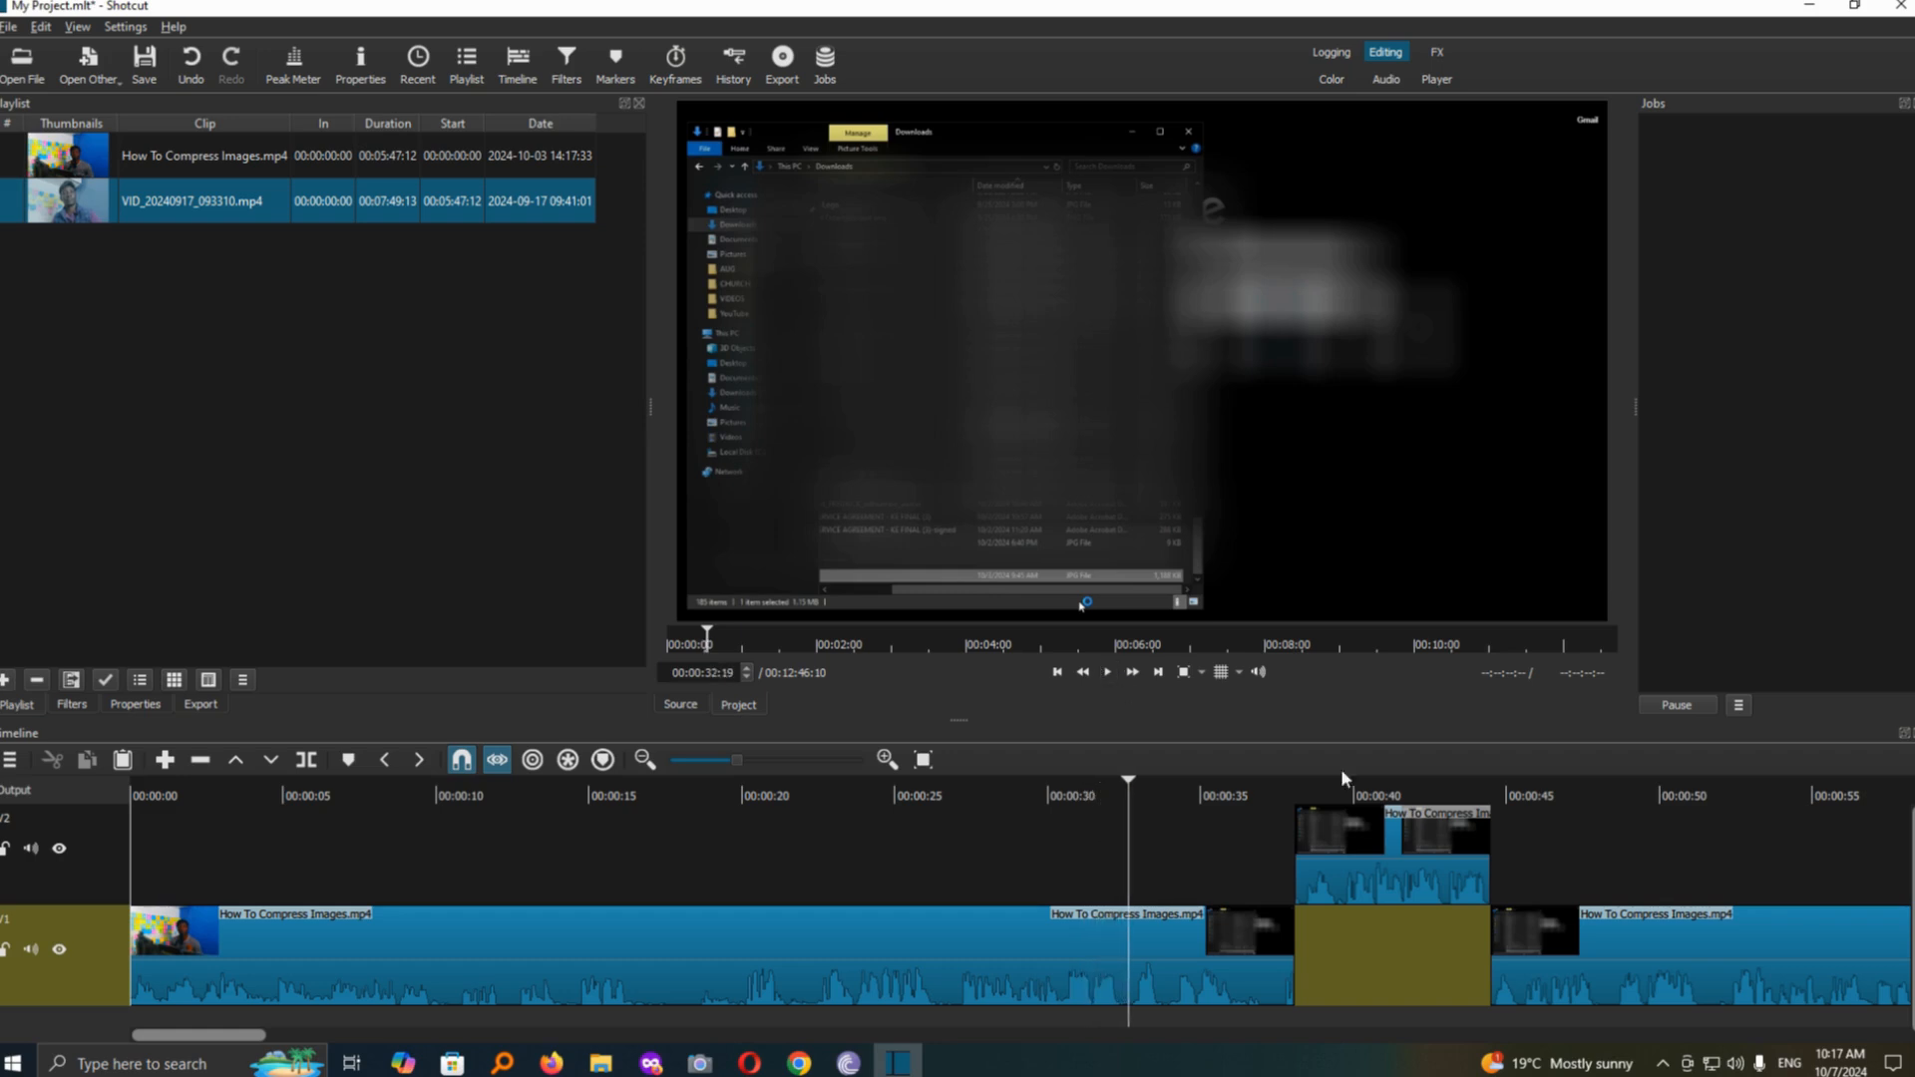
Mute track V2 and preview playback from about 32 seconds into the segment on that track.
click(1375, 860)
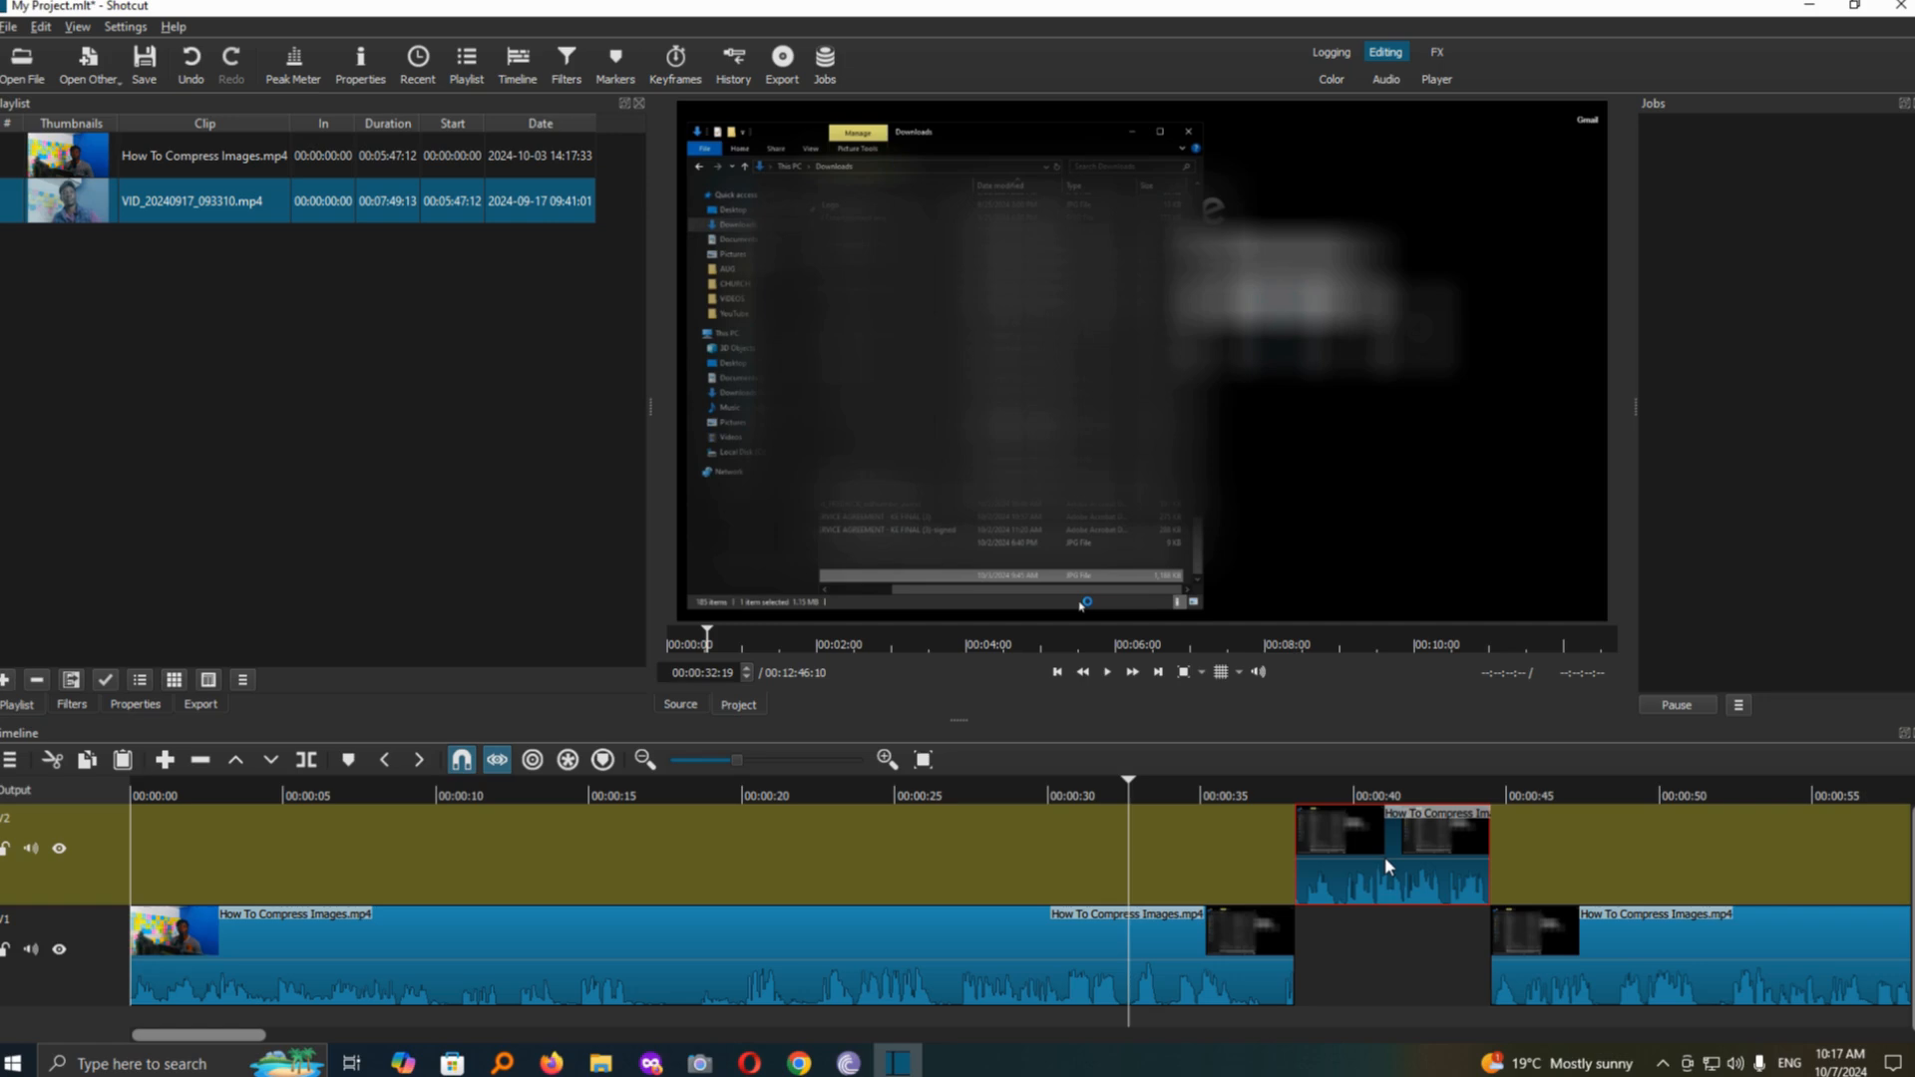
click(29, 850)
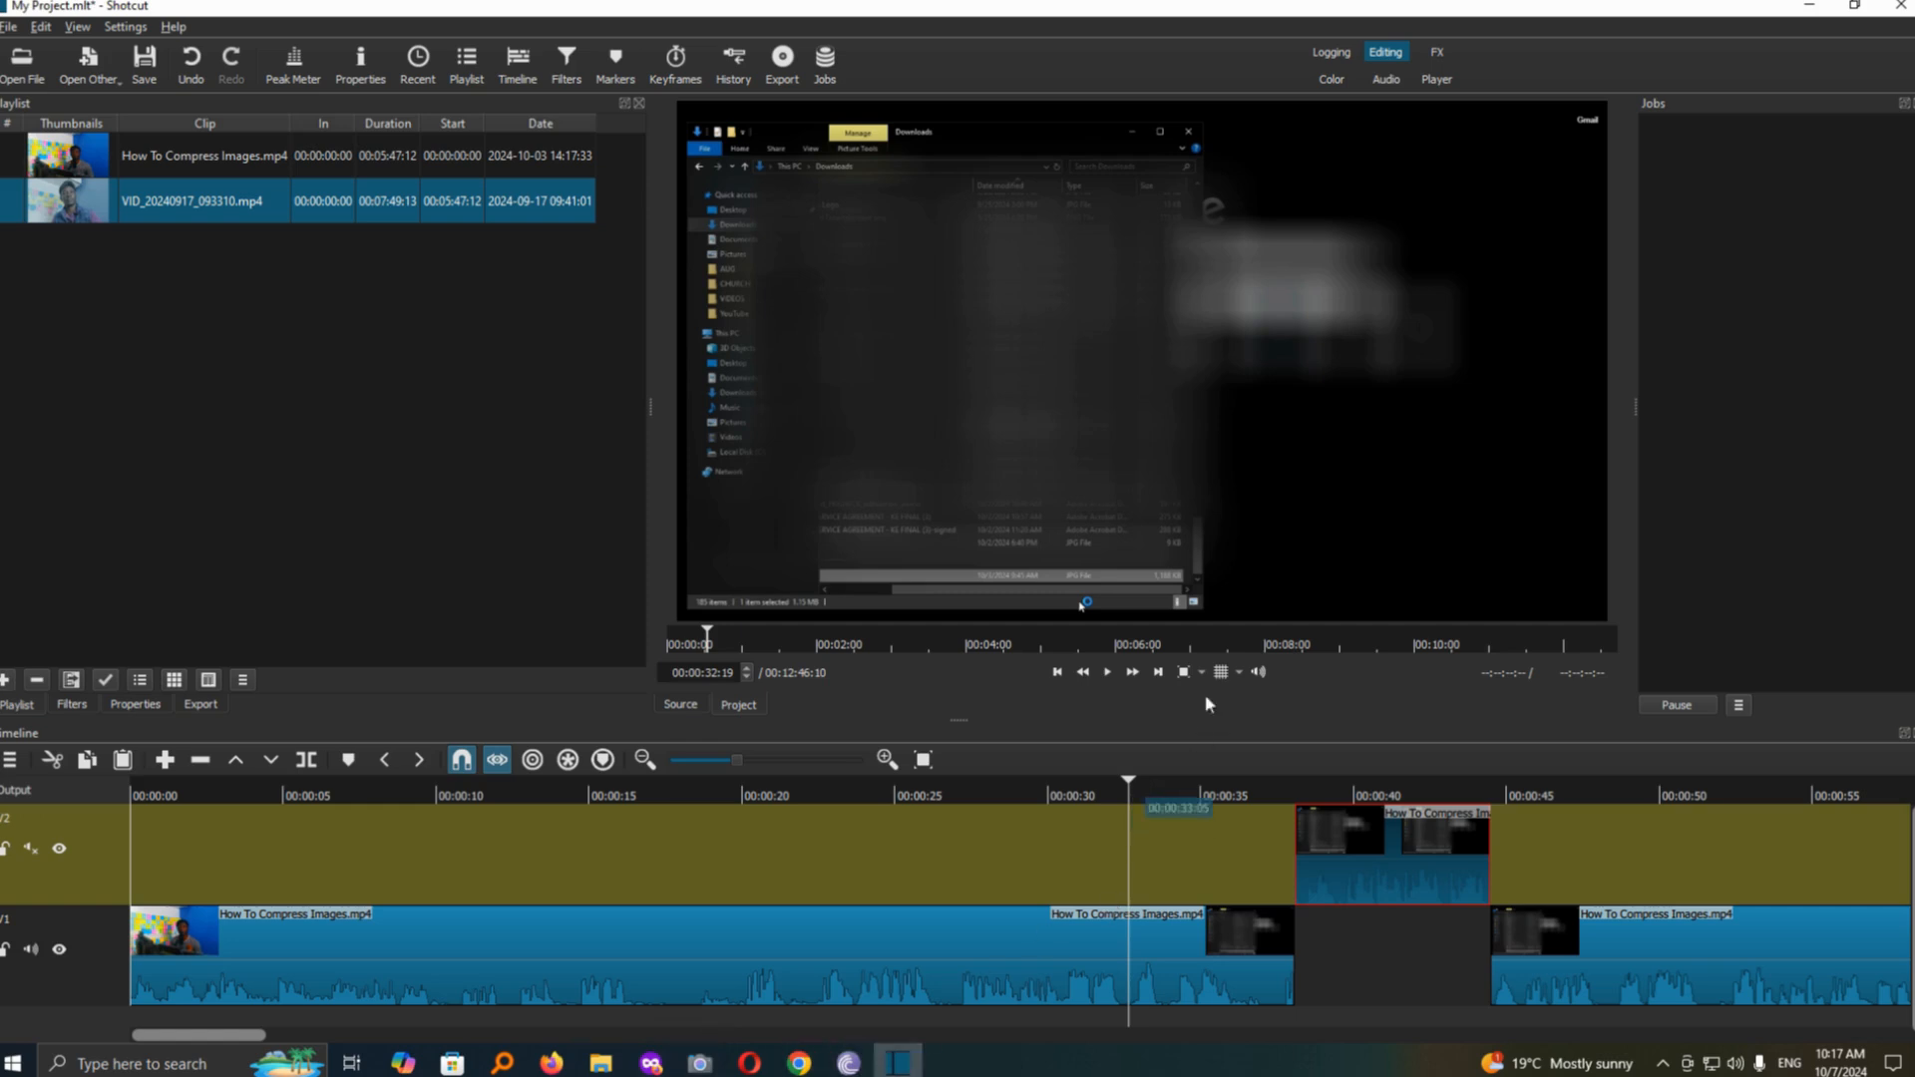
click(1108, 672)
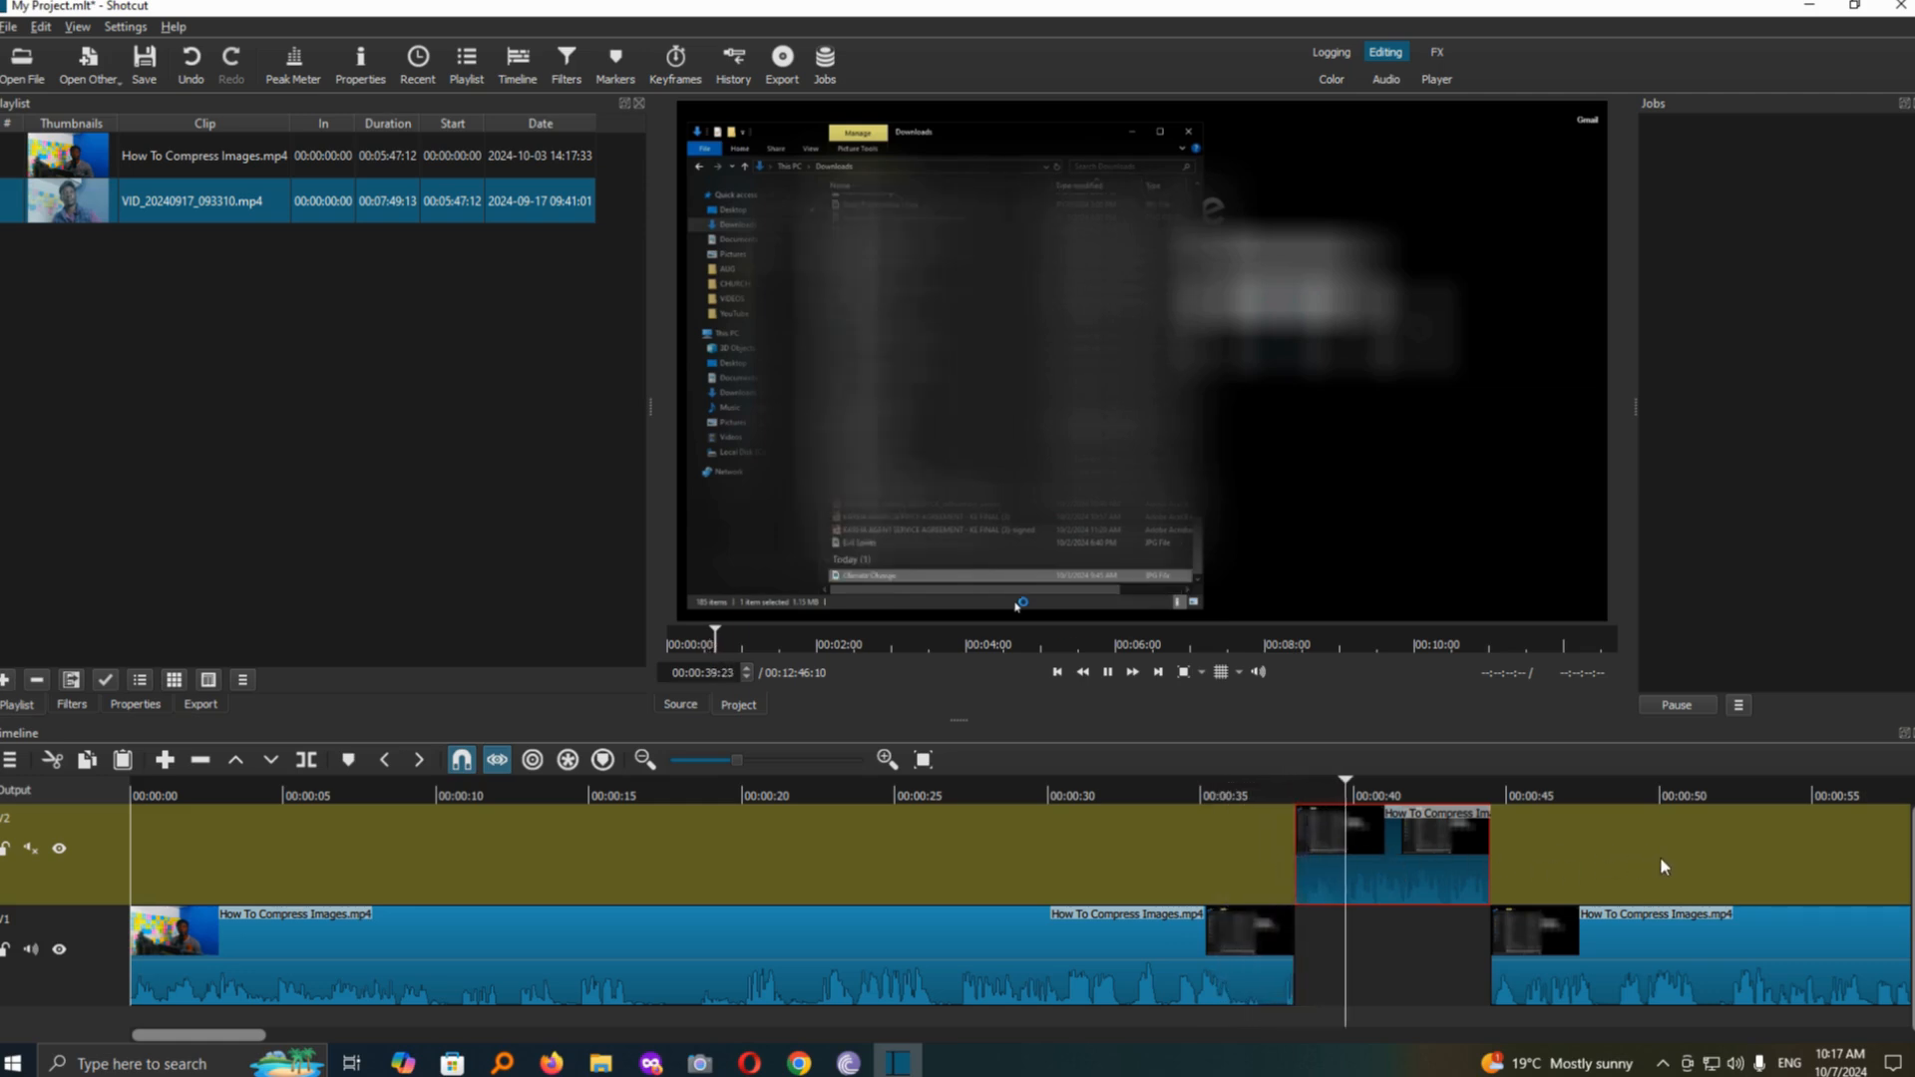
click(1105, 673)
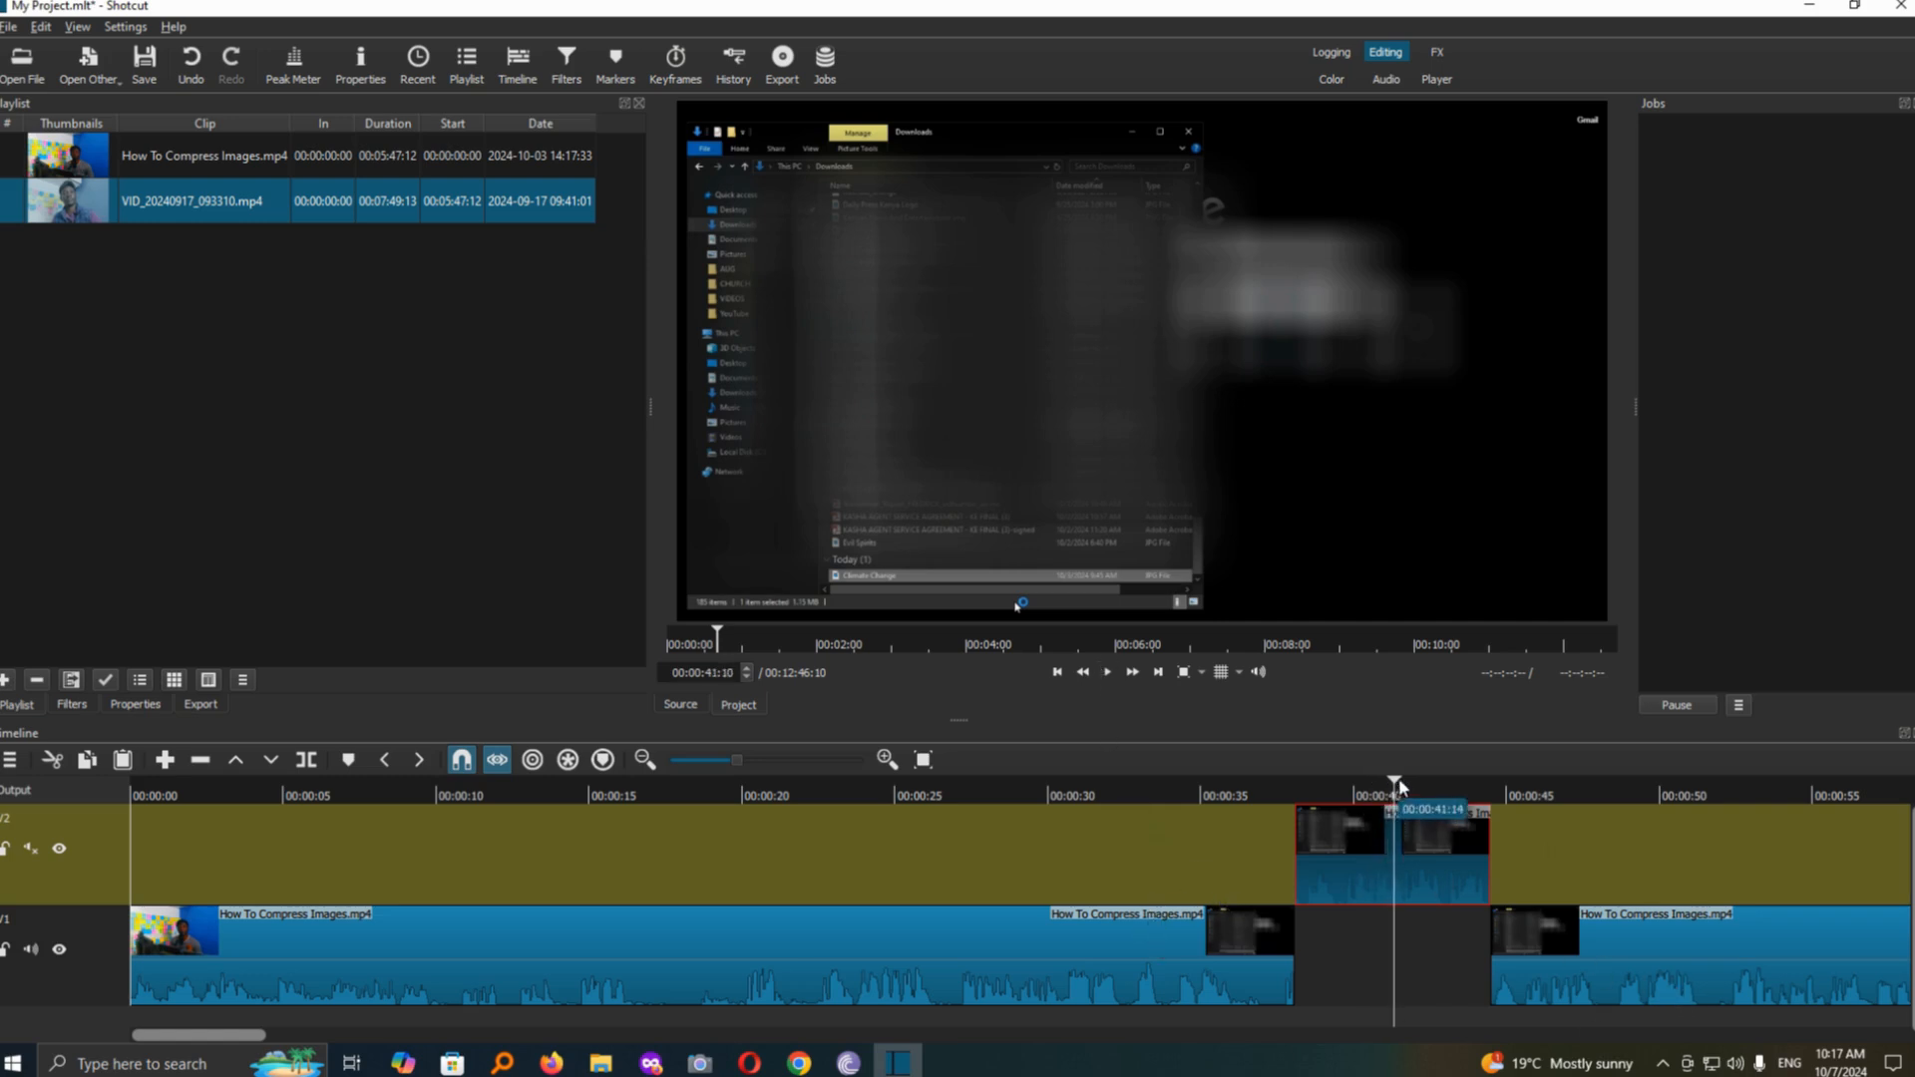
Split the V1 clip at about 00:00:51:25 and again at about 00:00:57:05.
drag(1407, 788, 1718, 848)
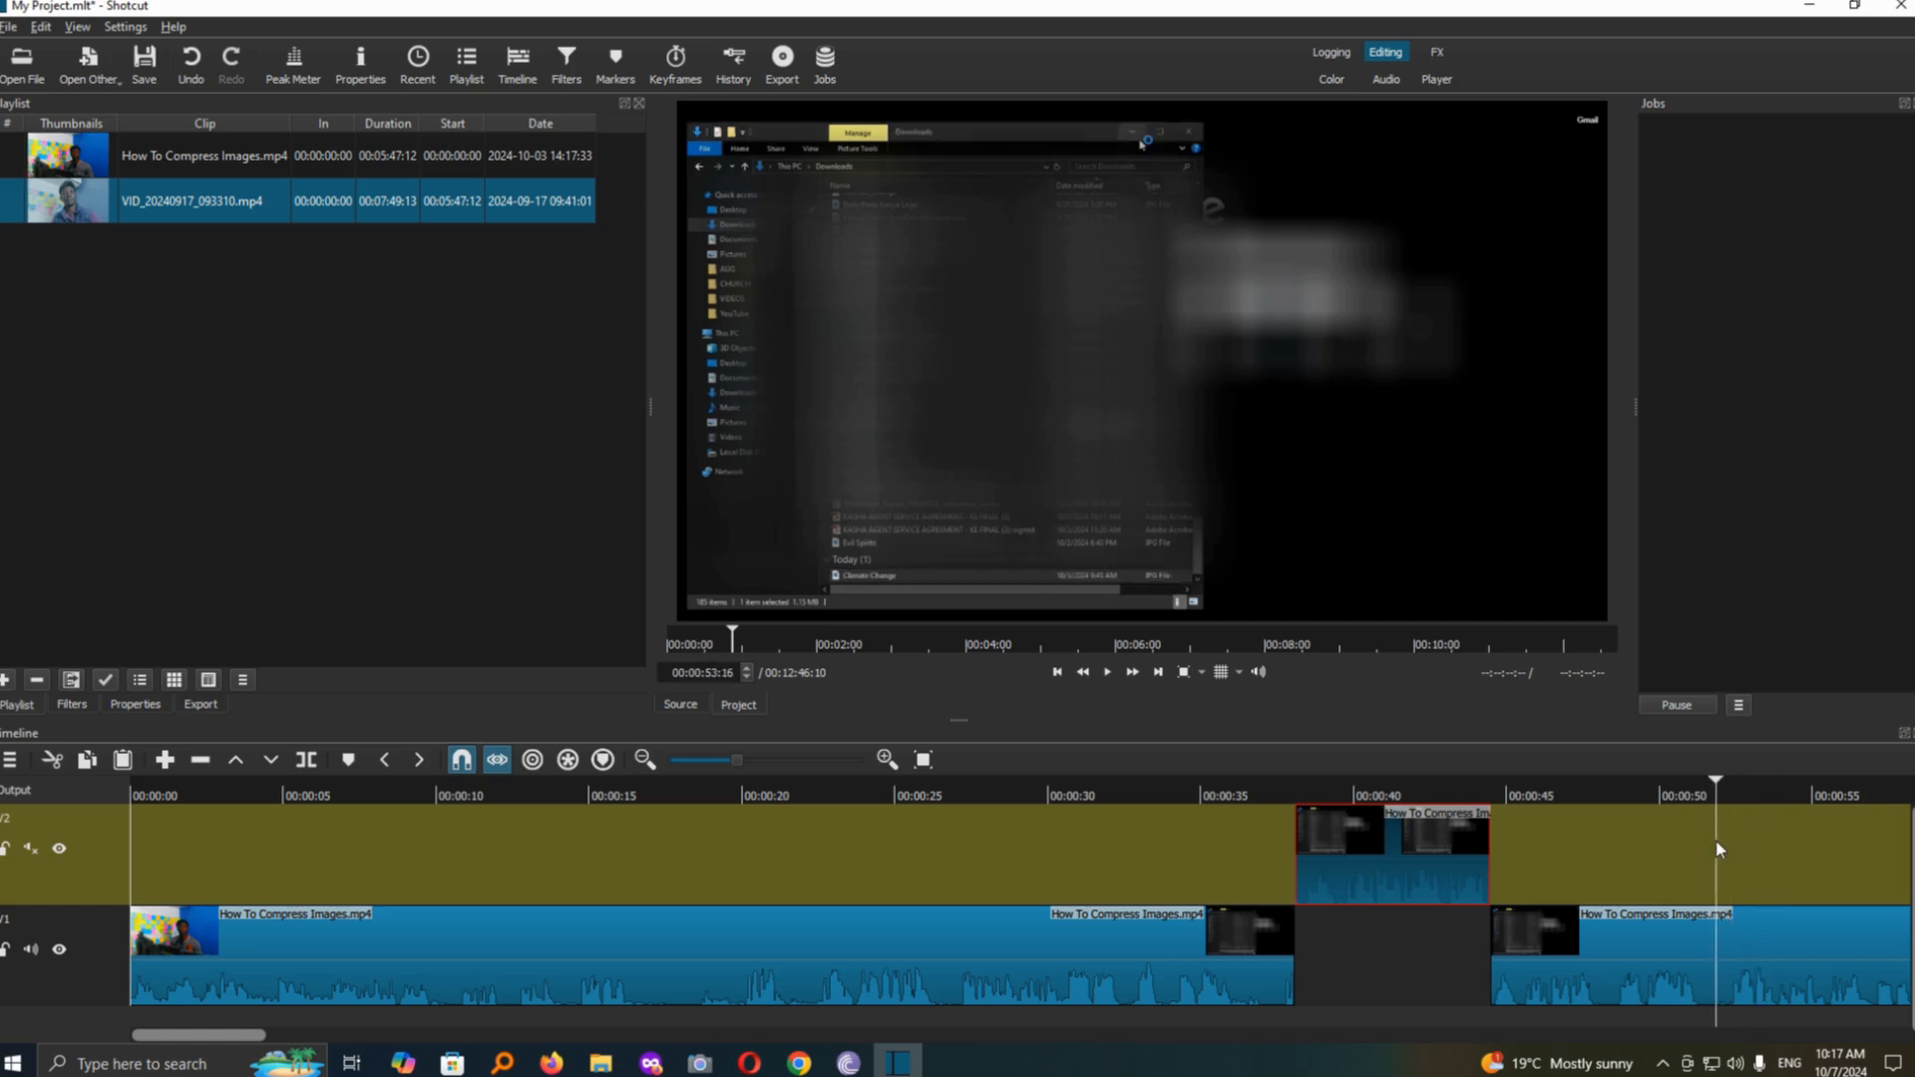
click(307, 759)
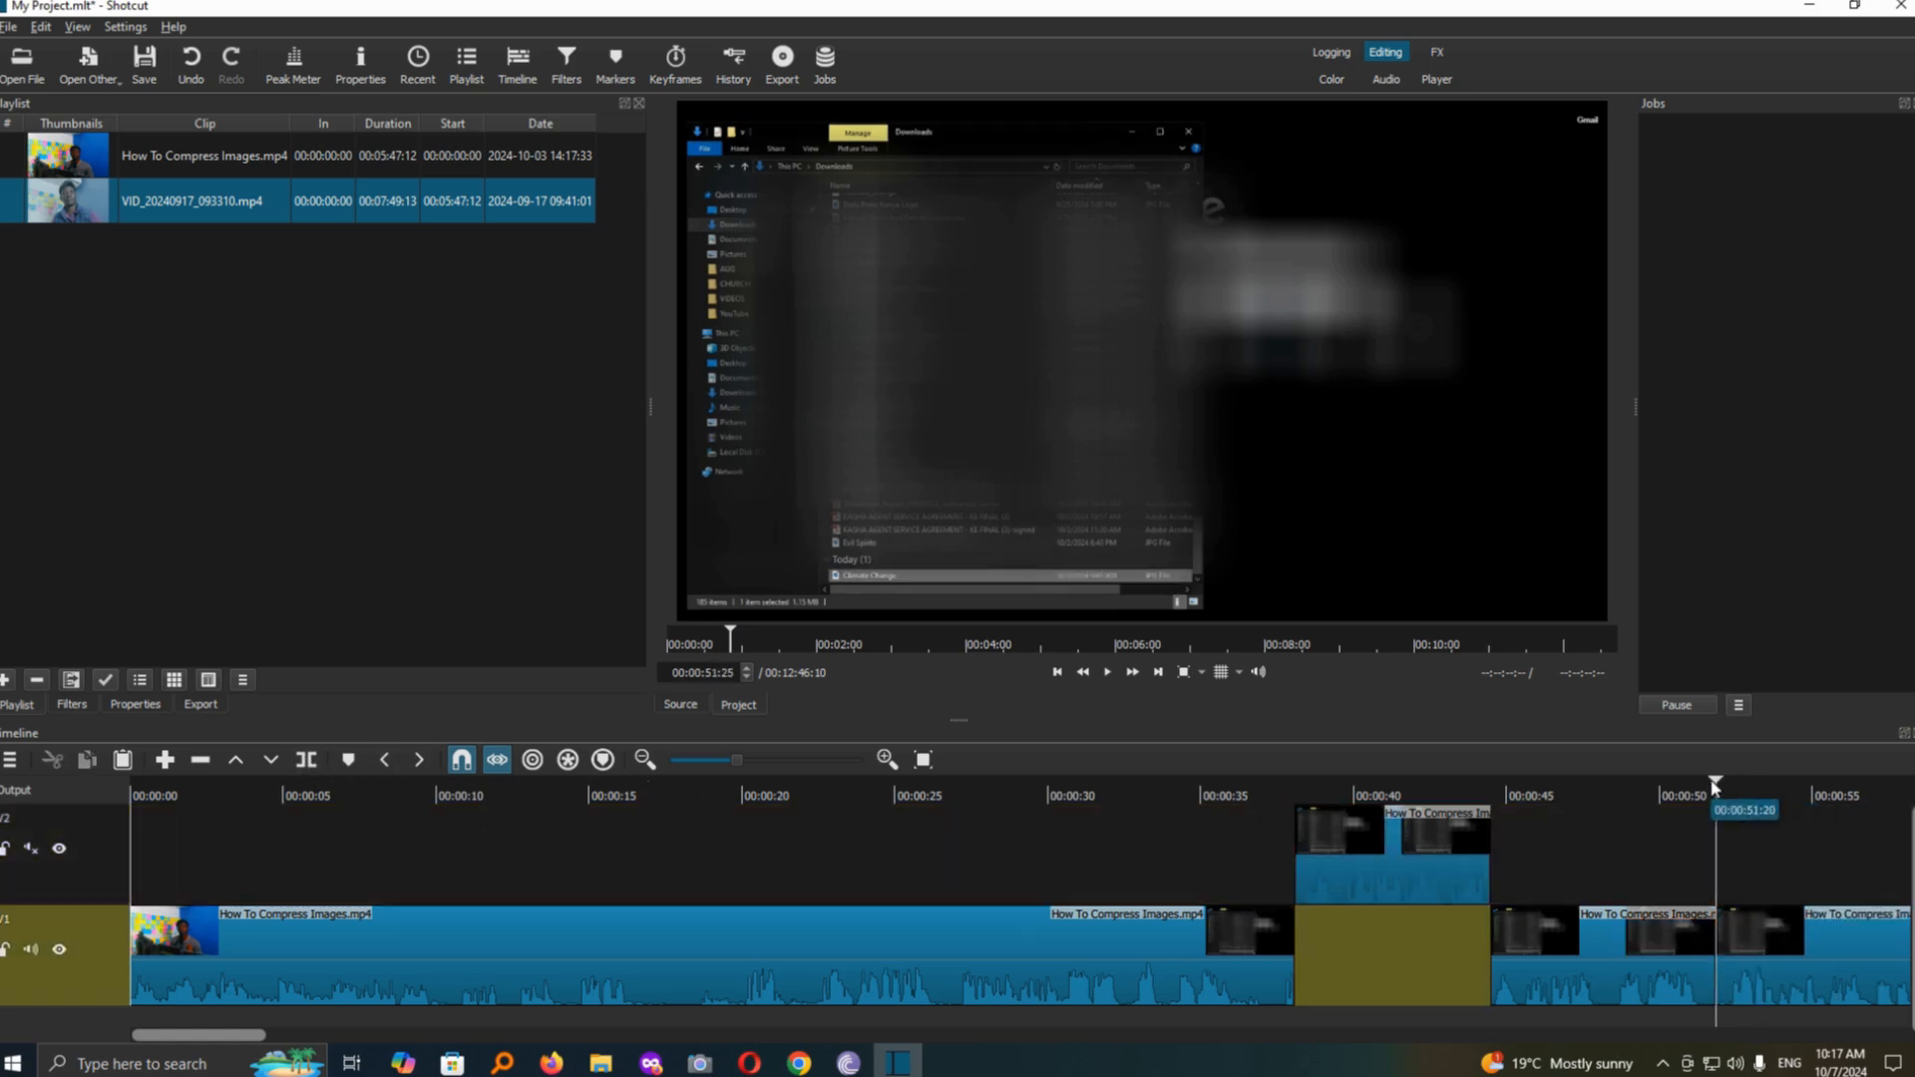
drag(1726, 780, 1865, 812)
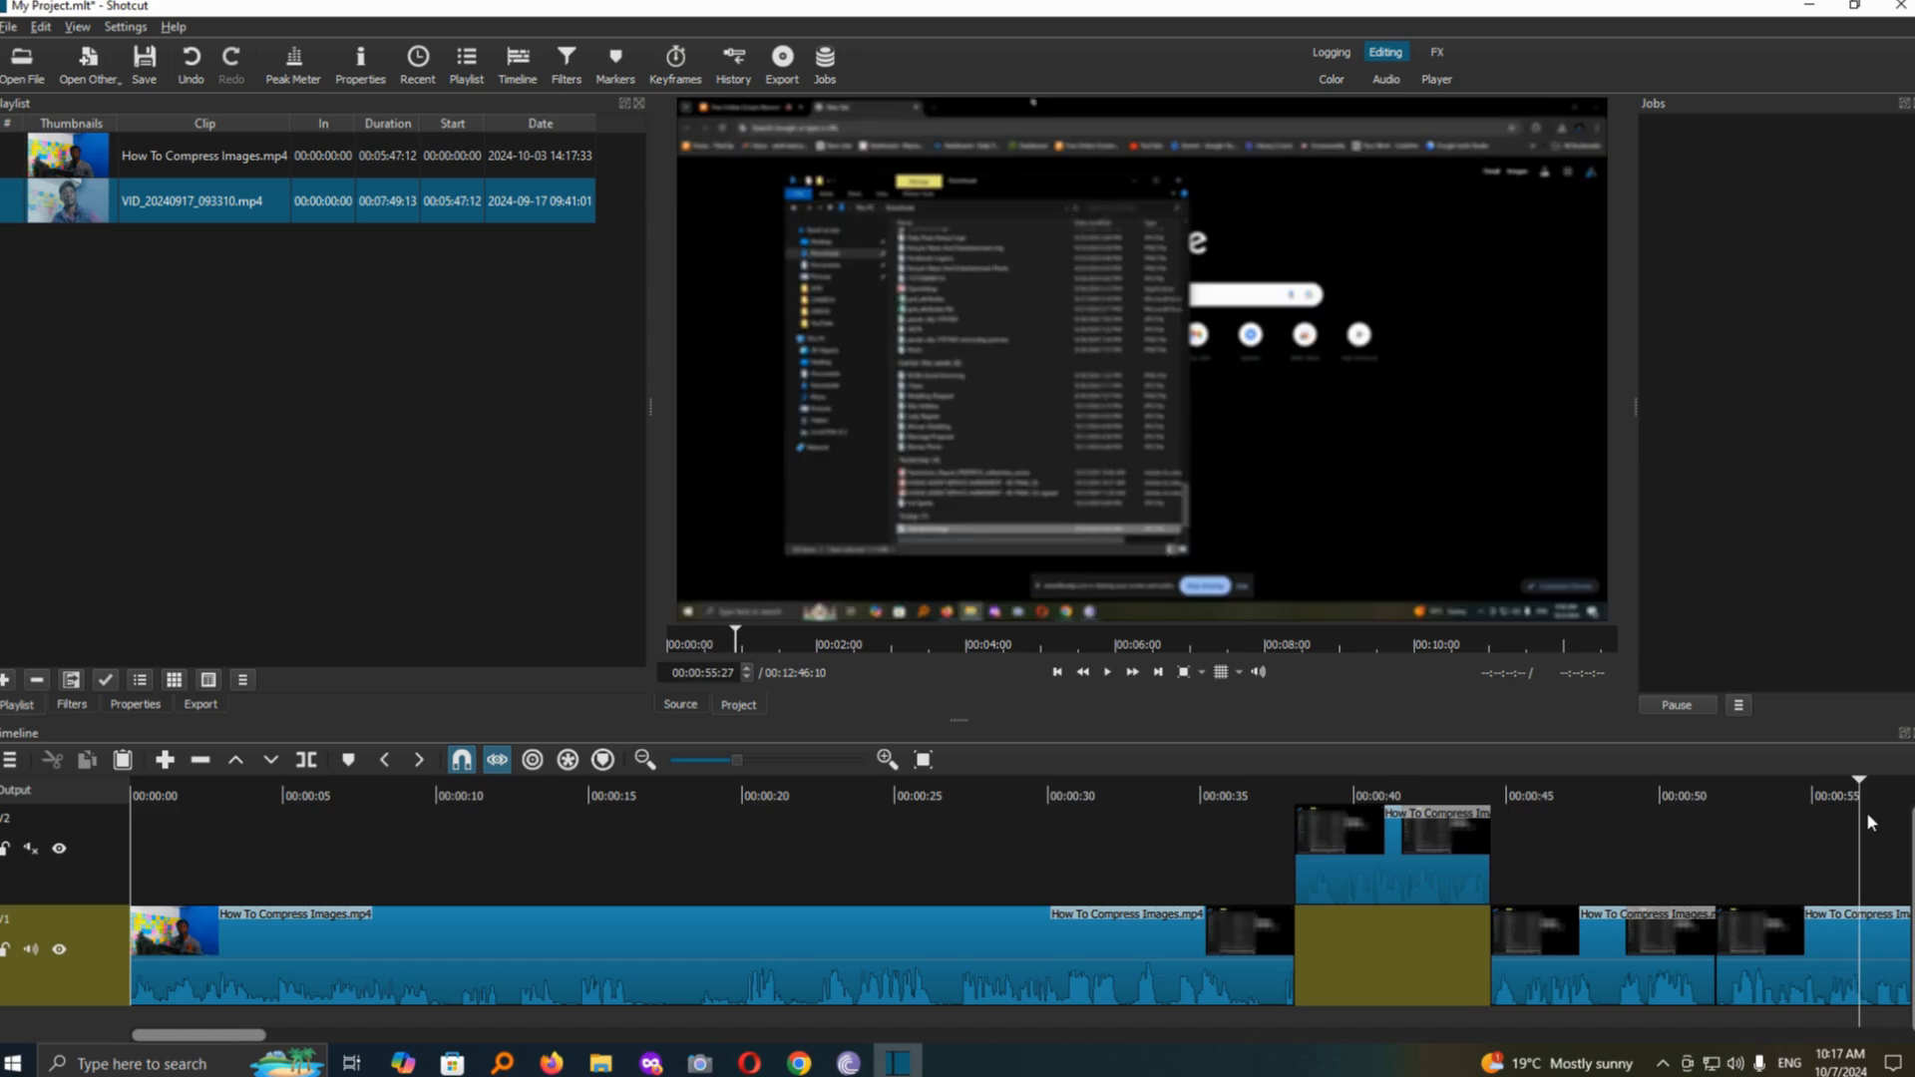
click(306, 774)
Move the segment between the 51-second and 57-second splits up to muted track V2 and preview playback across it.
click(1786, 967)
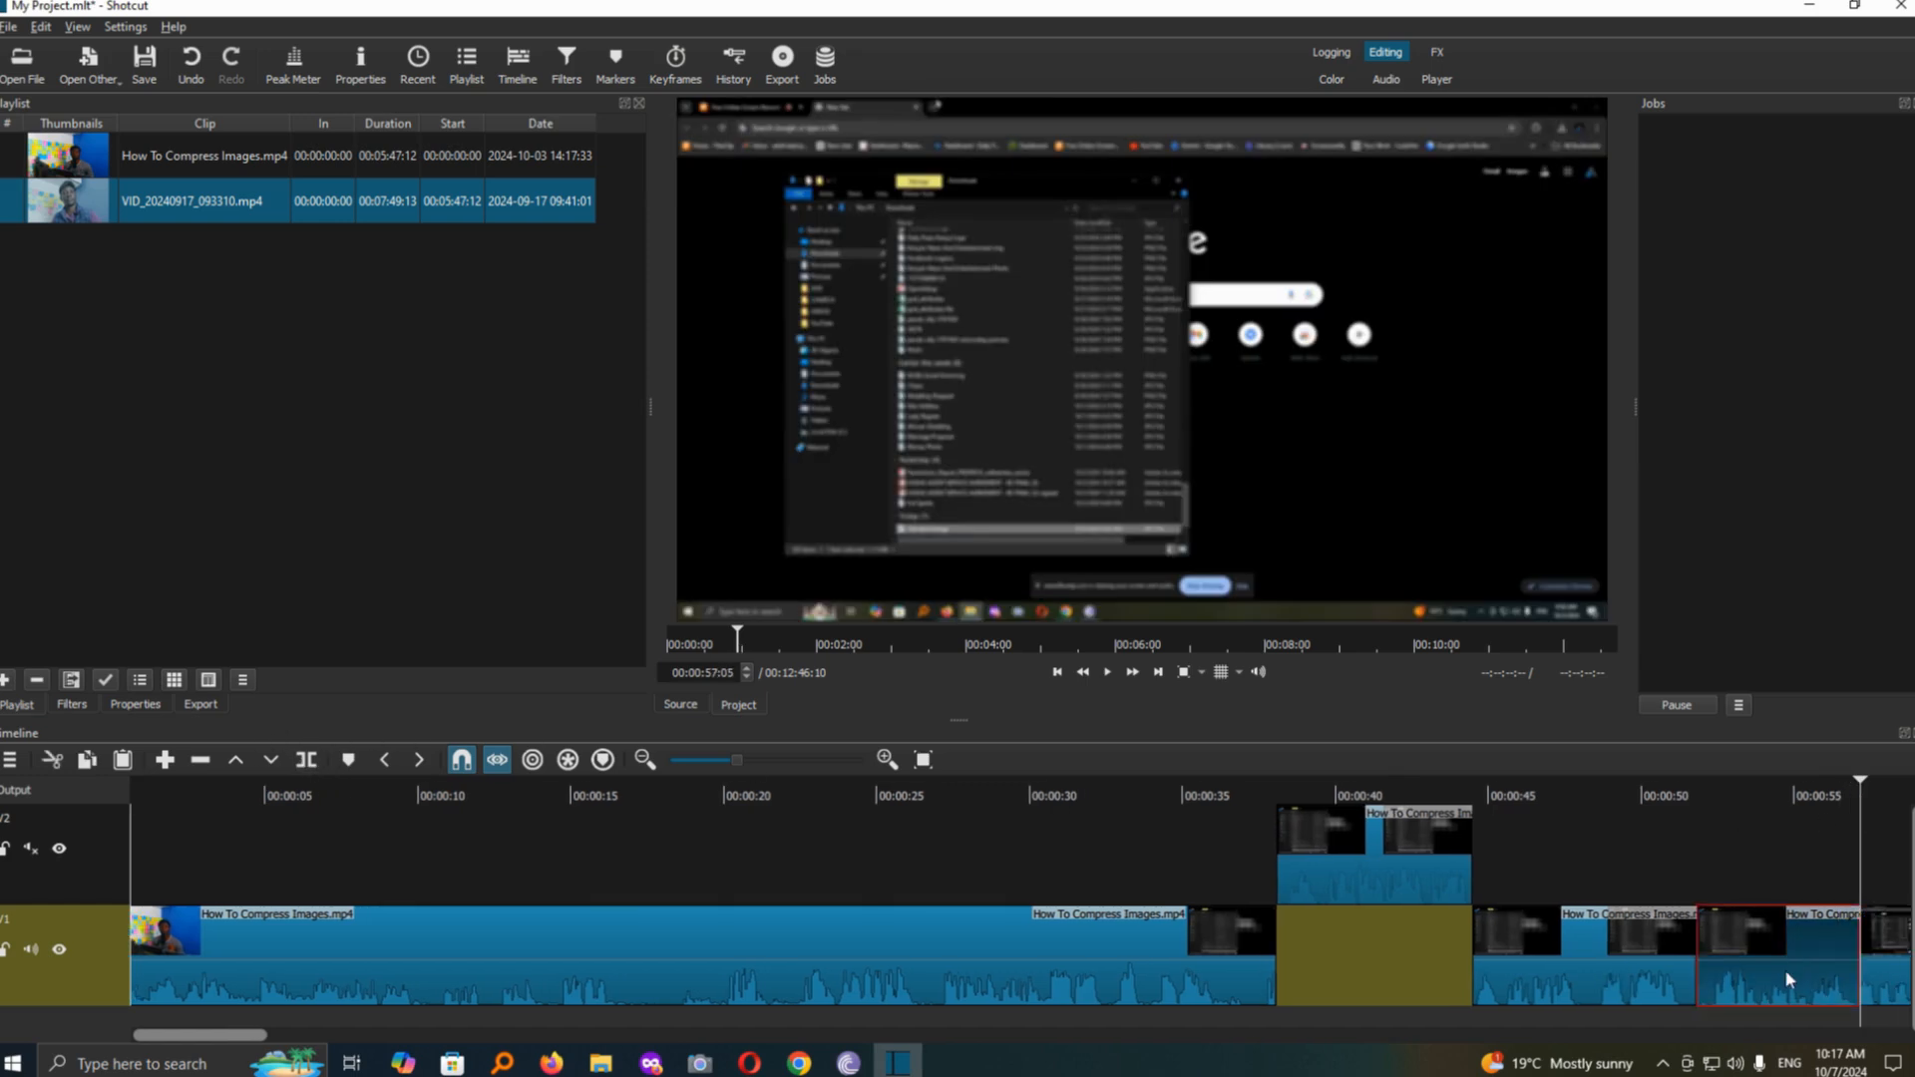
drag(1782, 943, 1775, 858)
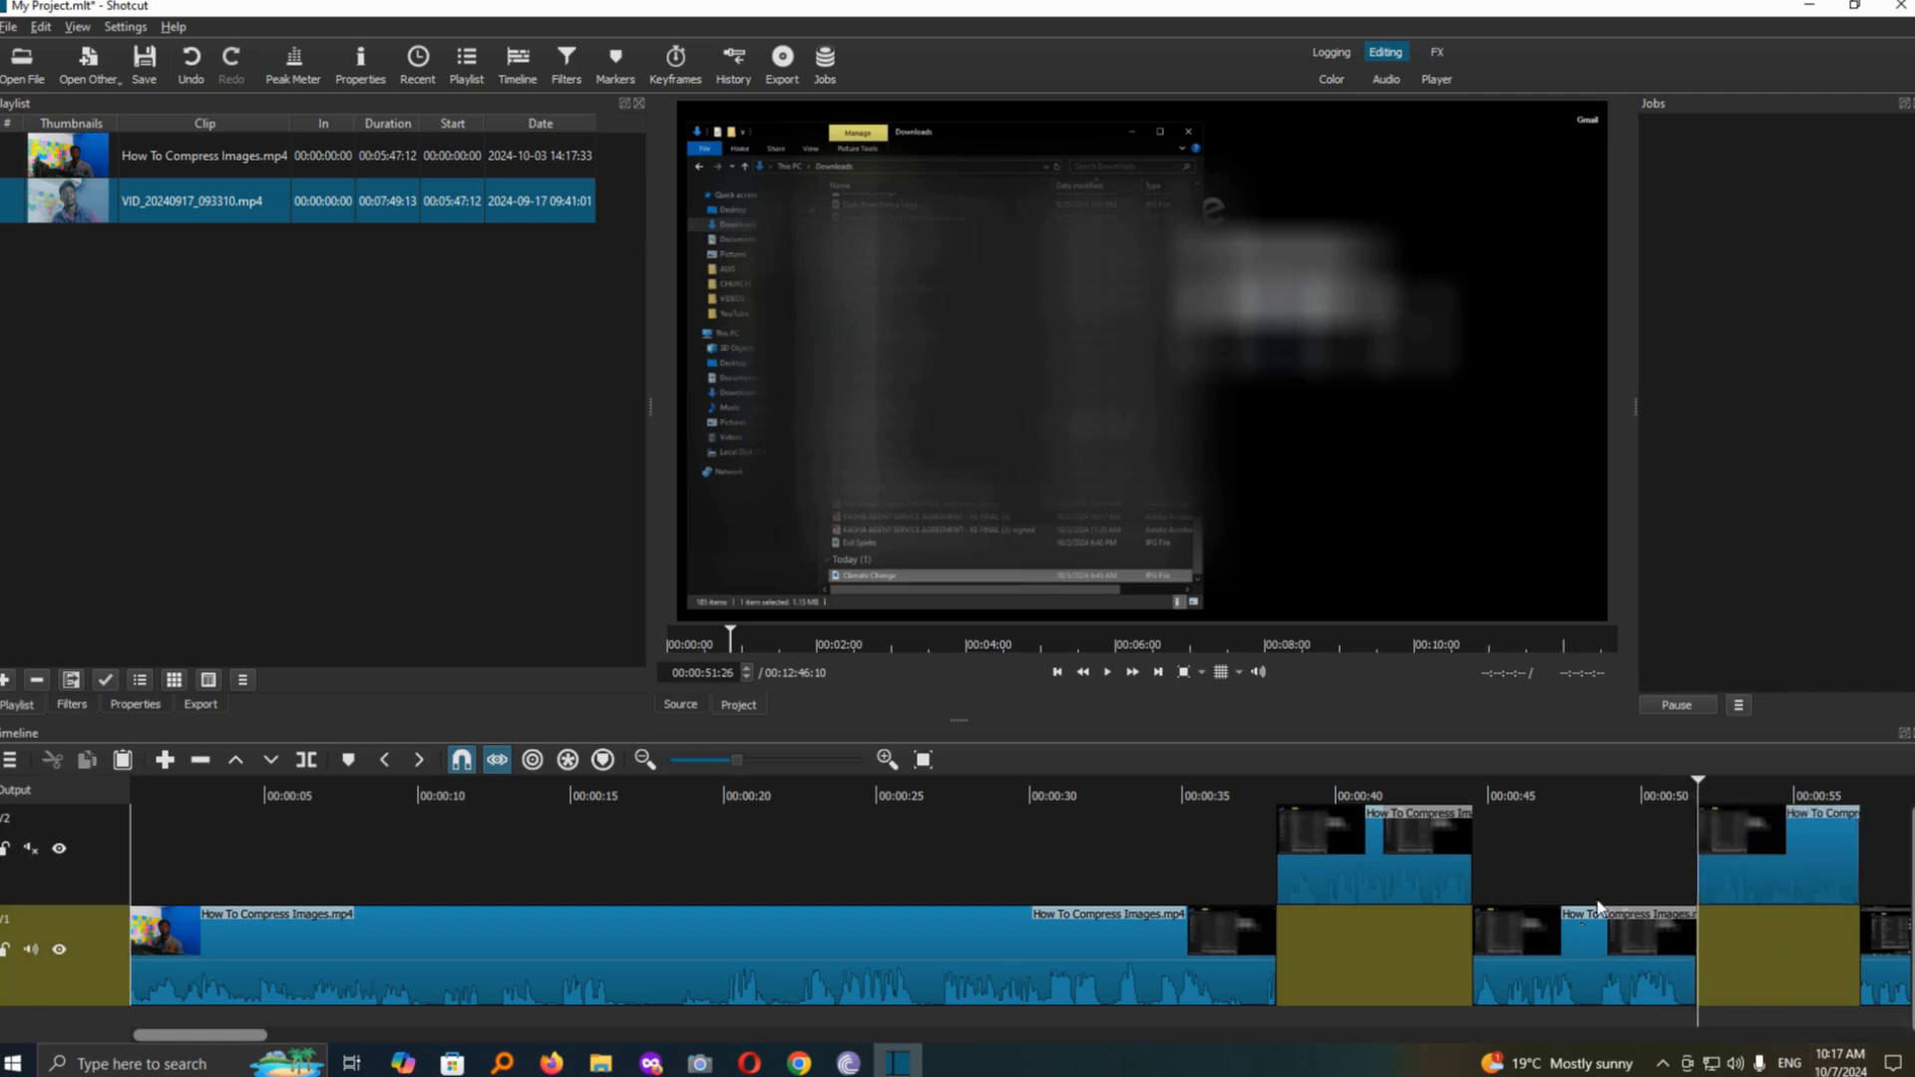
click(1106, 674)
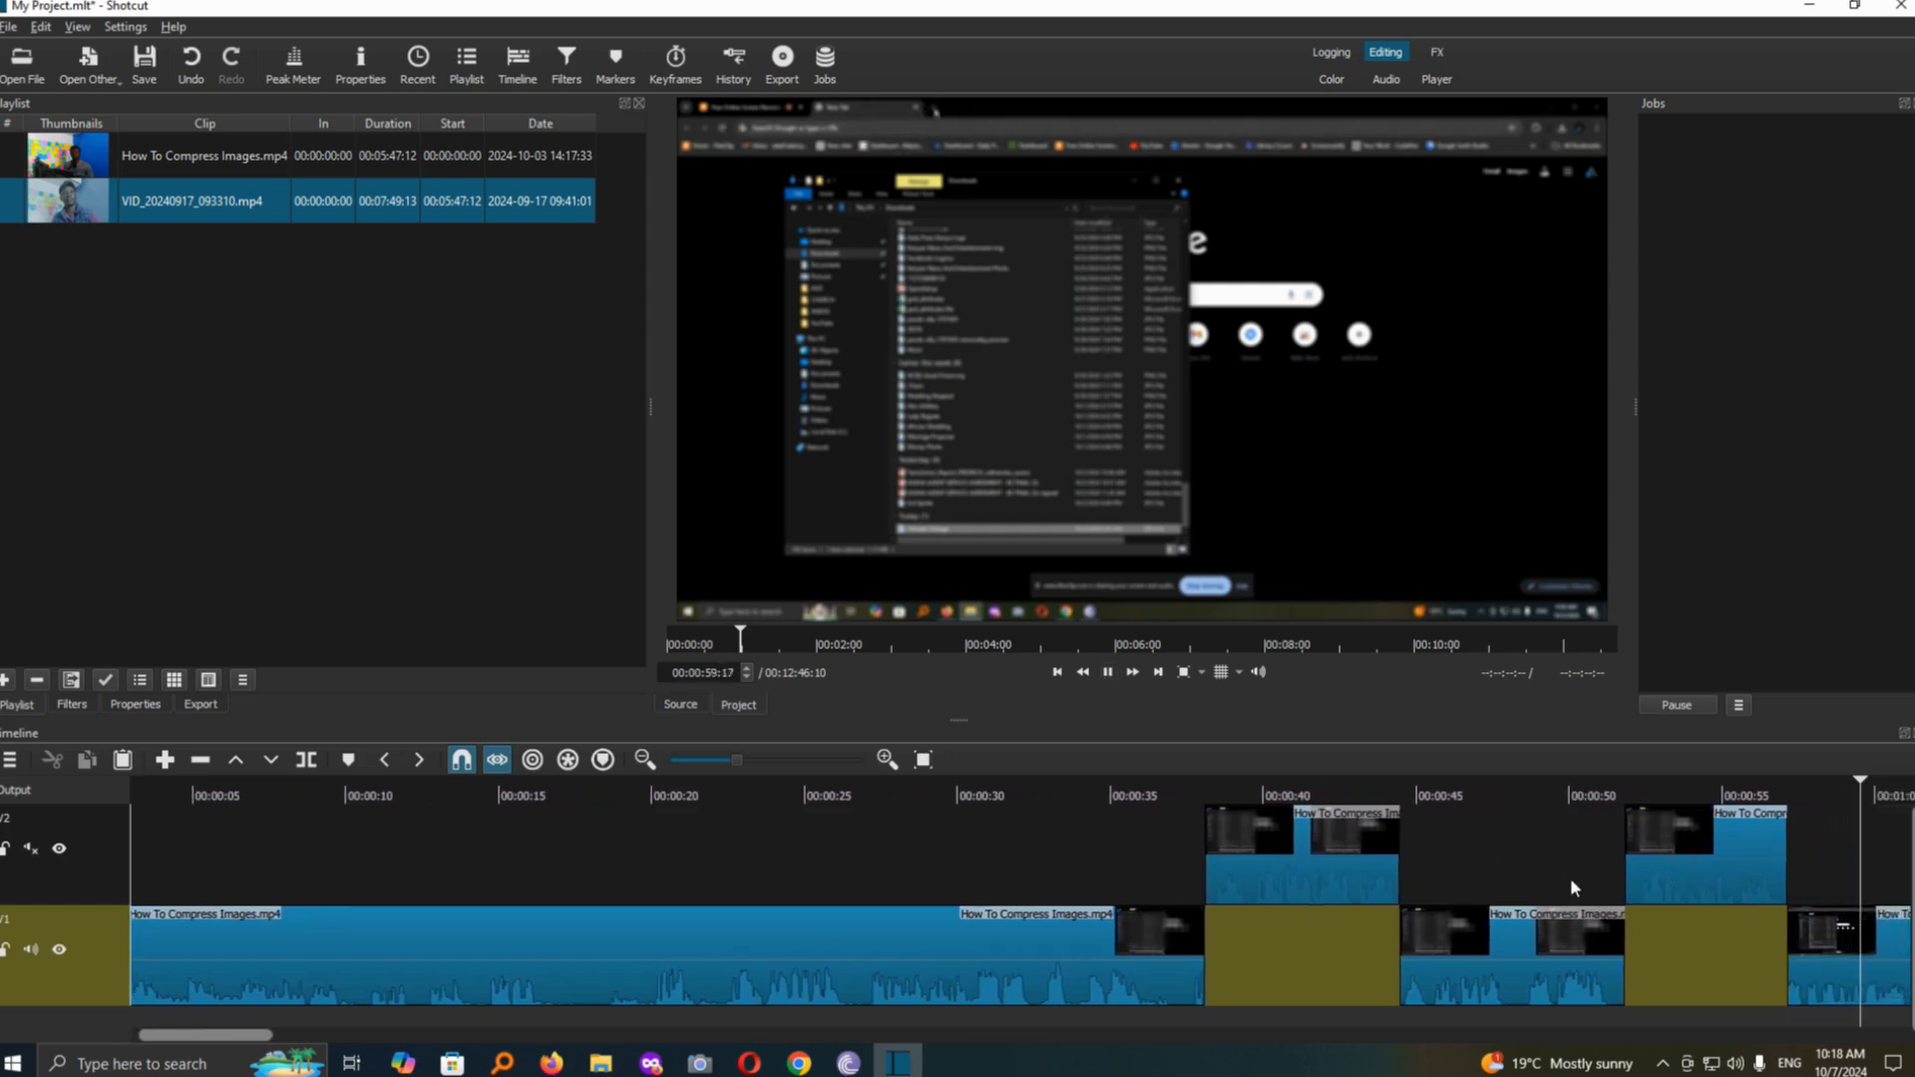
click(1105, 672)
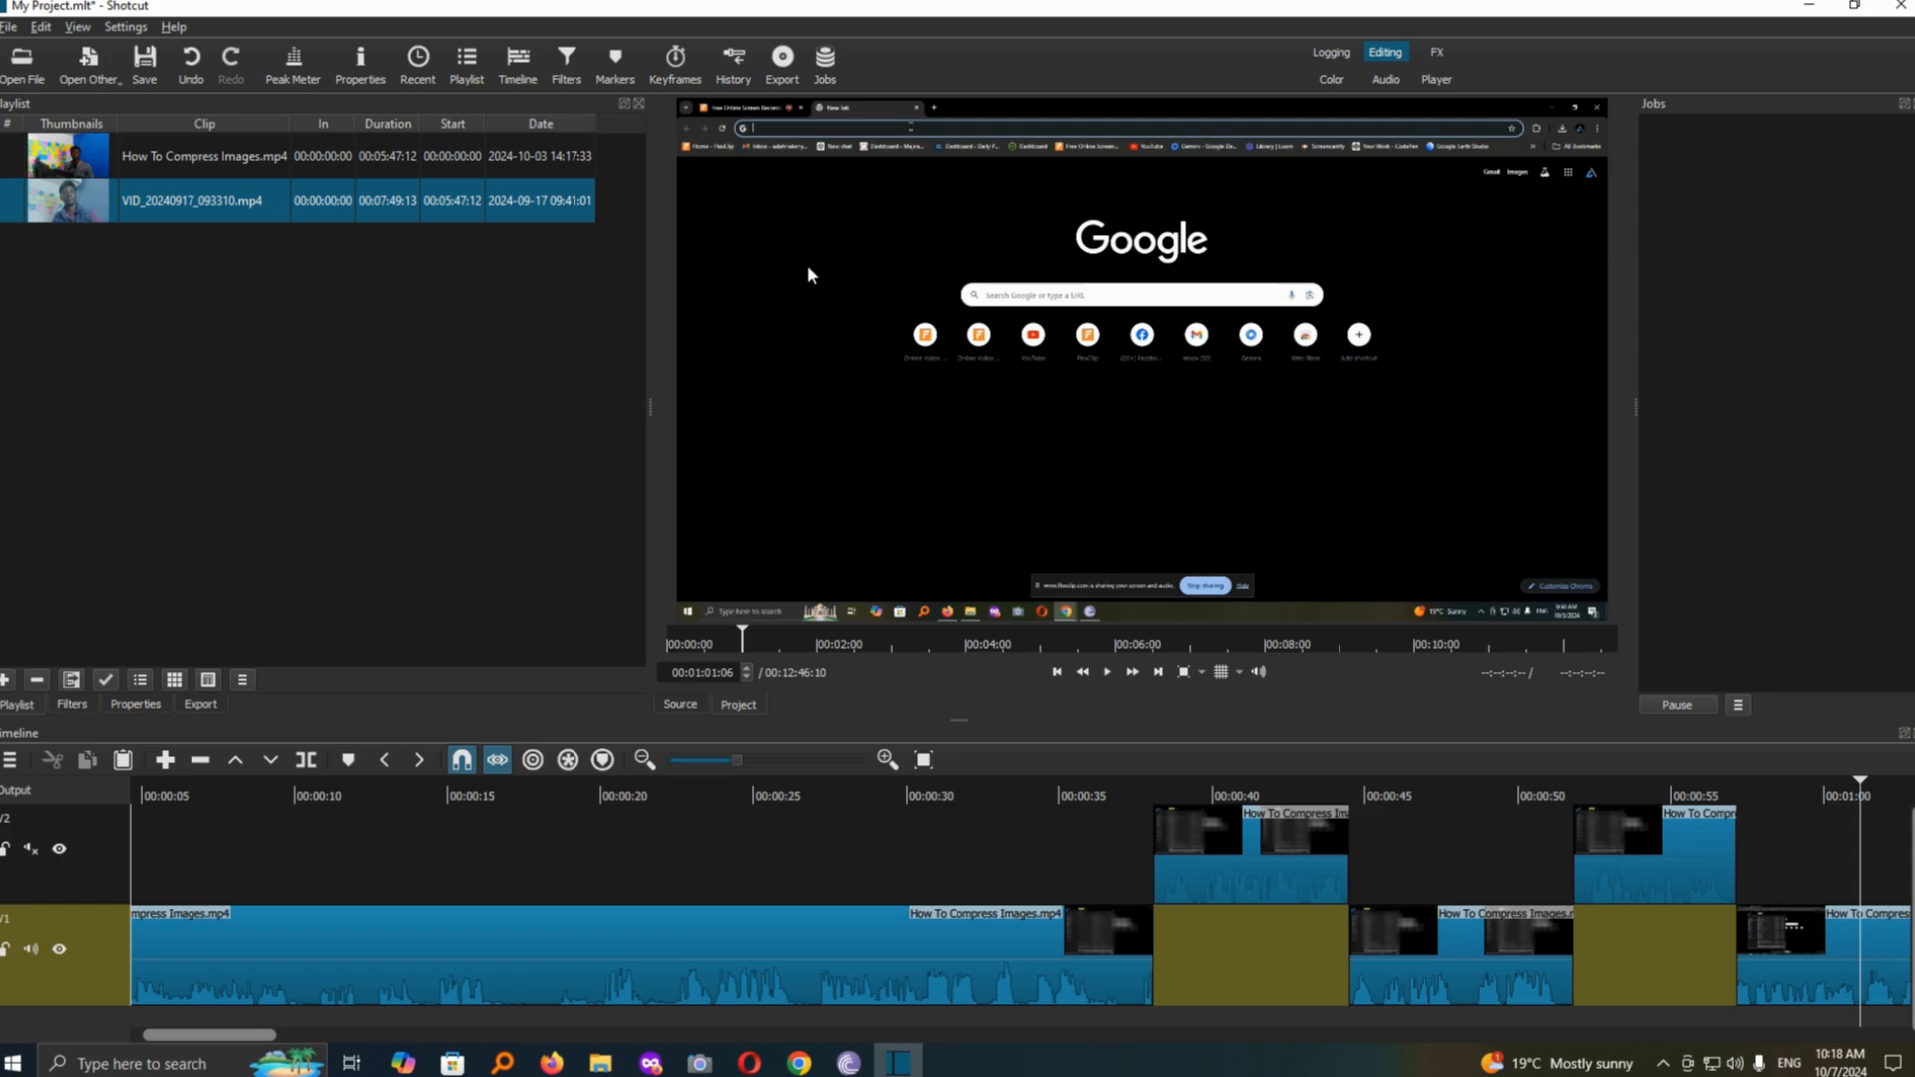
Undo the last five timeline edits, back to before any segment was moved to V2.
click(191, 60)
click(193, 62)
click(193, 61)
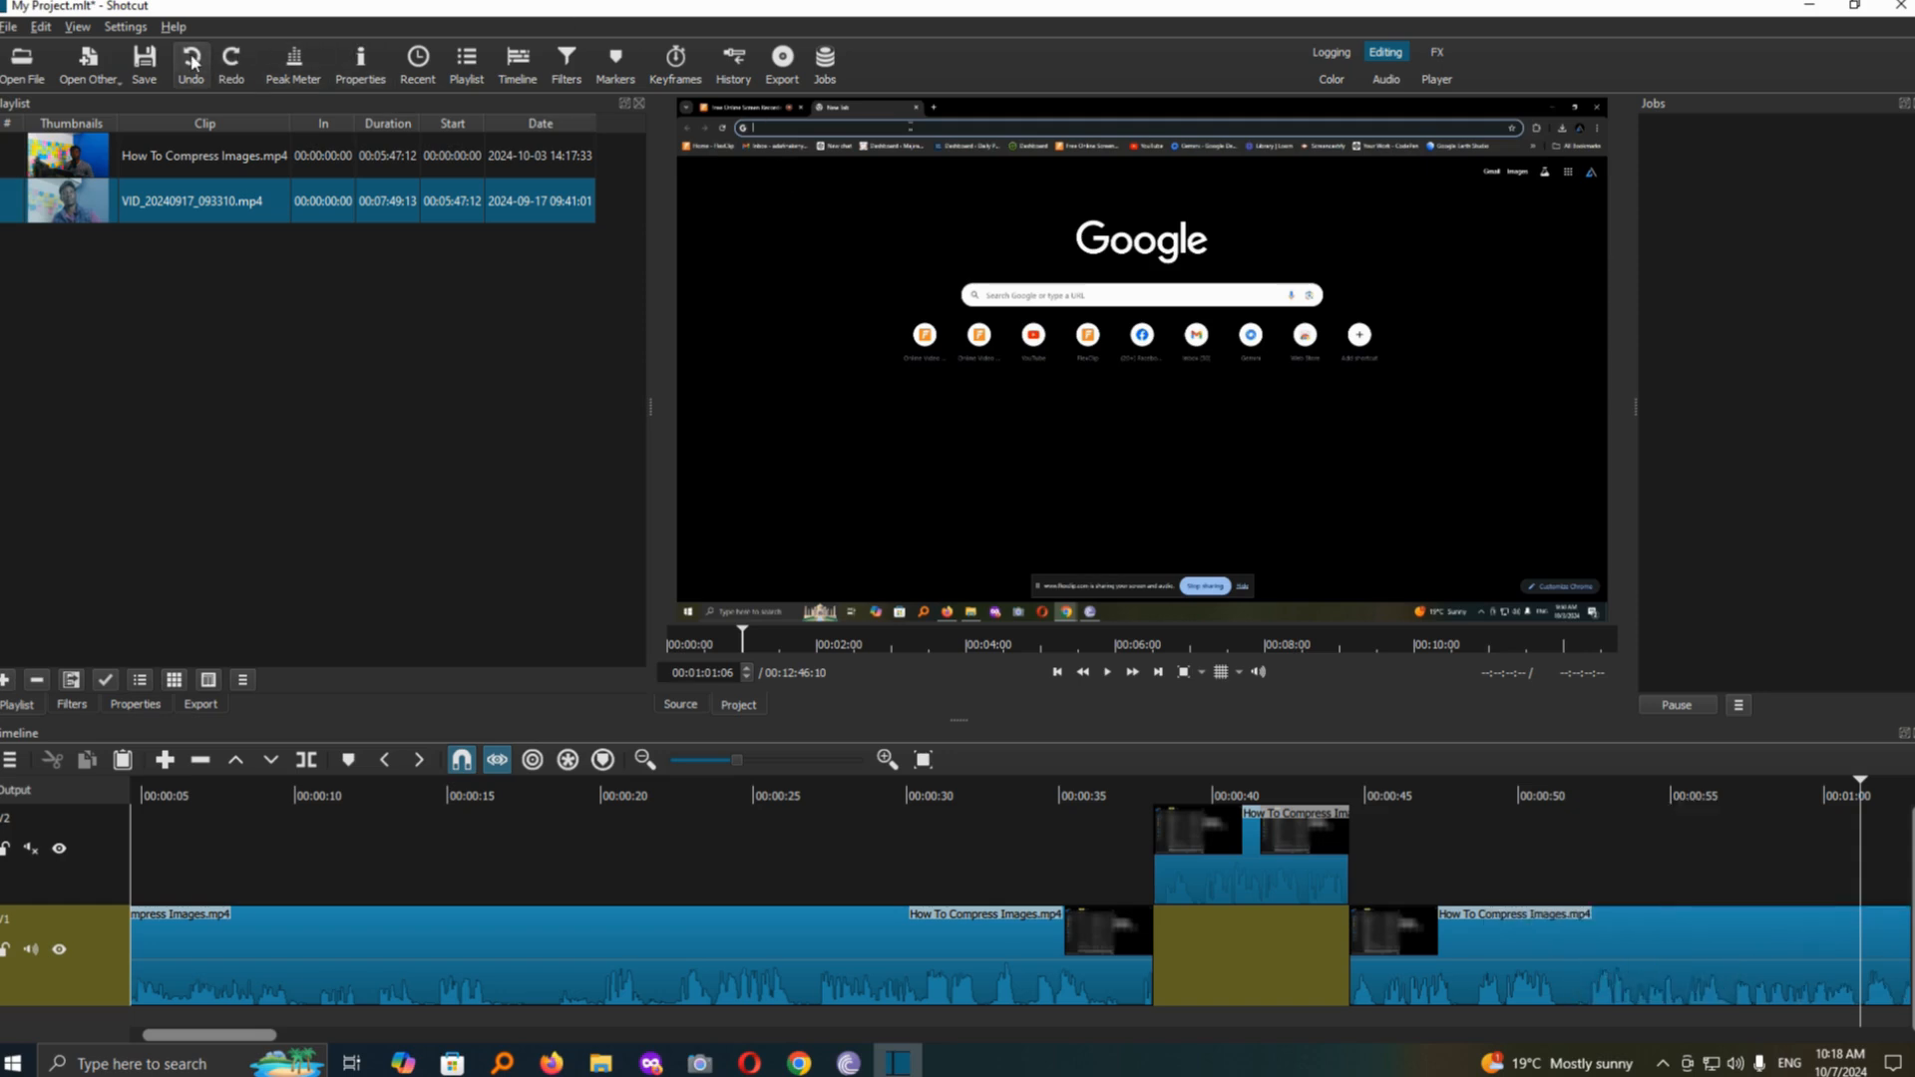
click(193, 62)
click(193, 62)
Add a Mute filter to the V1 segment between about 38 and 44 seconds and remove the duplicate Mute filter.
click(1245, 957)
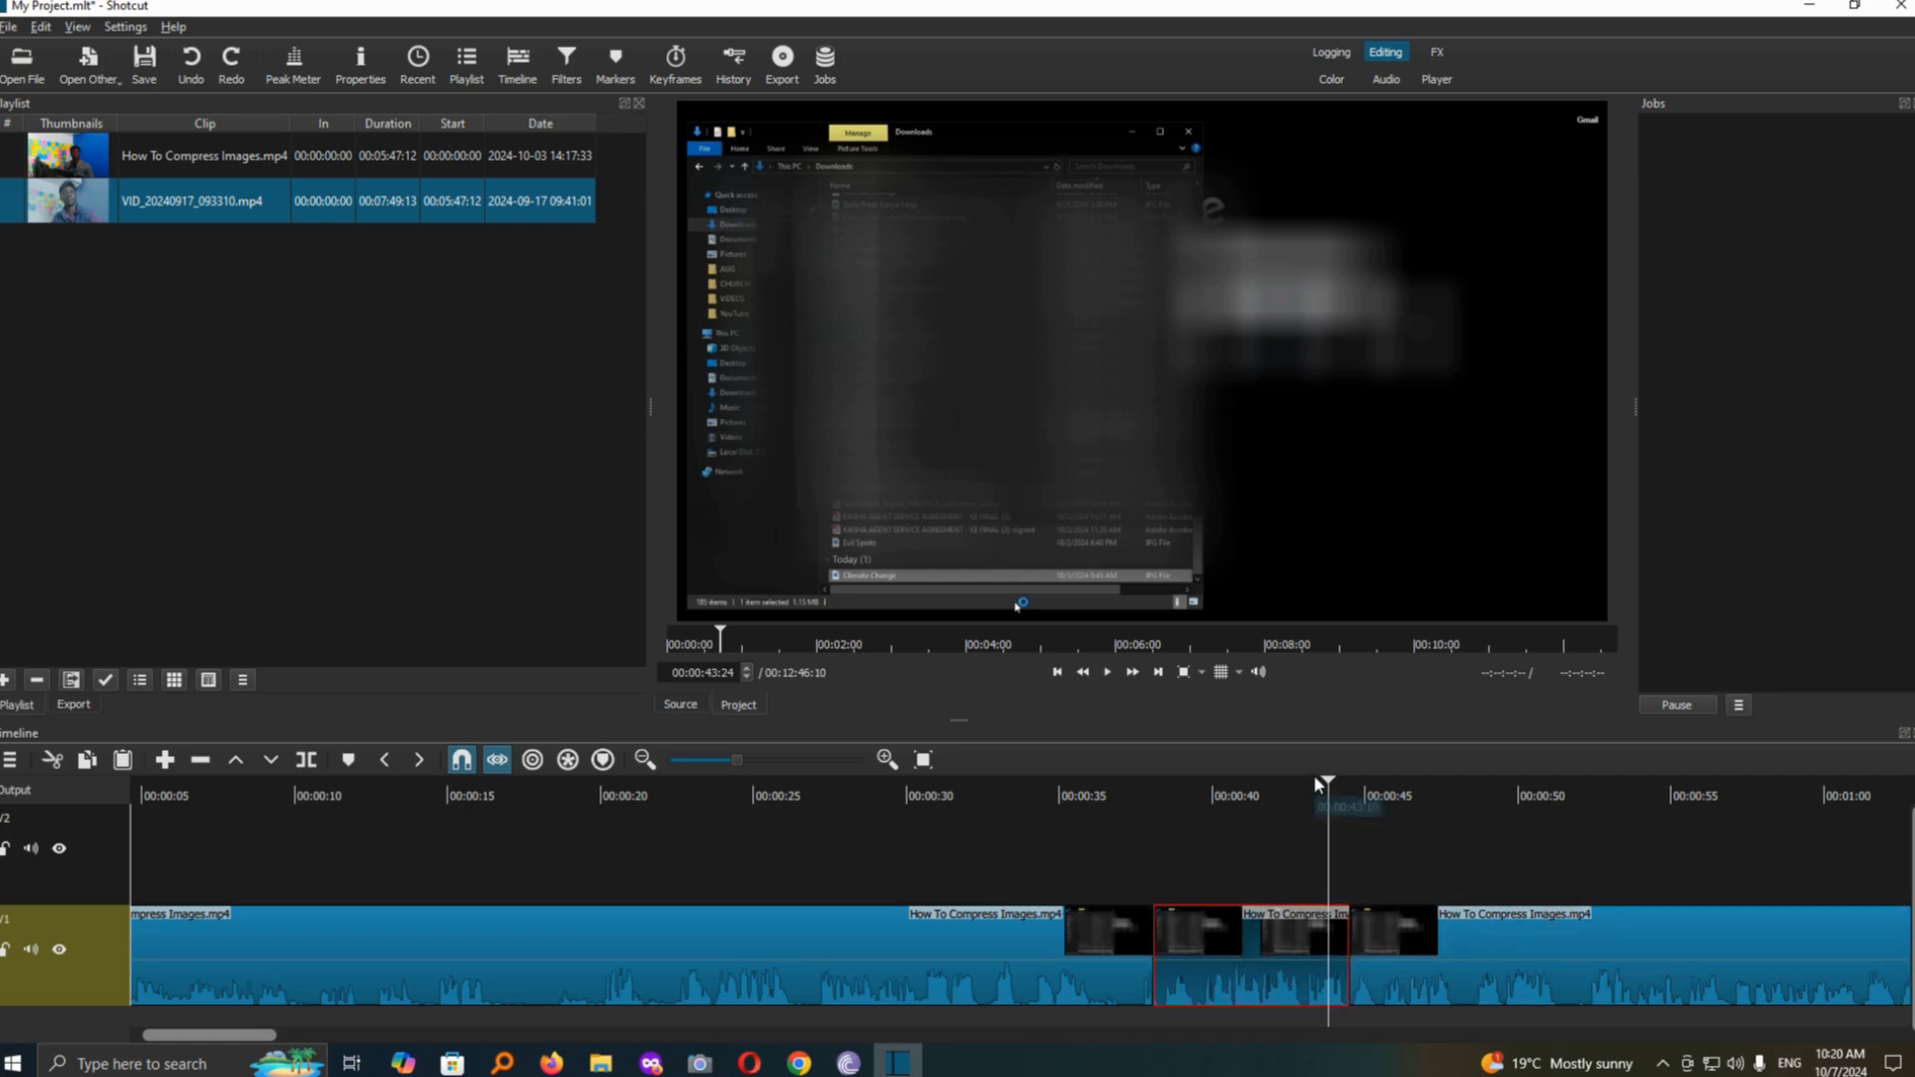
drag(1326, 795, 1238, 834)
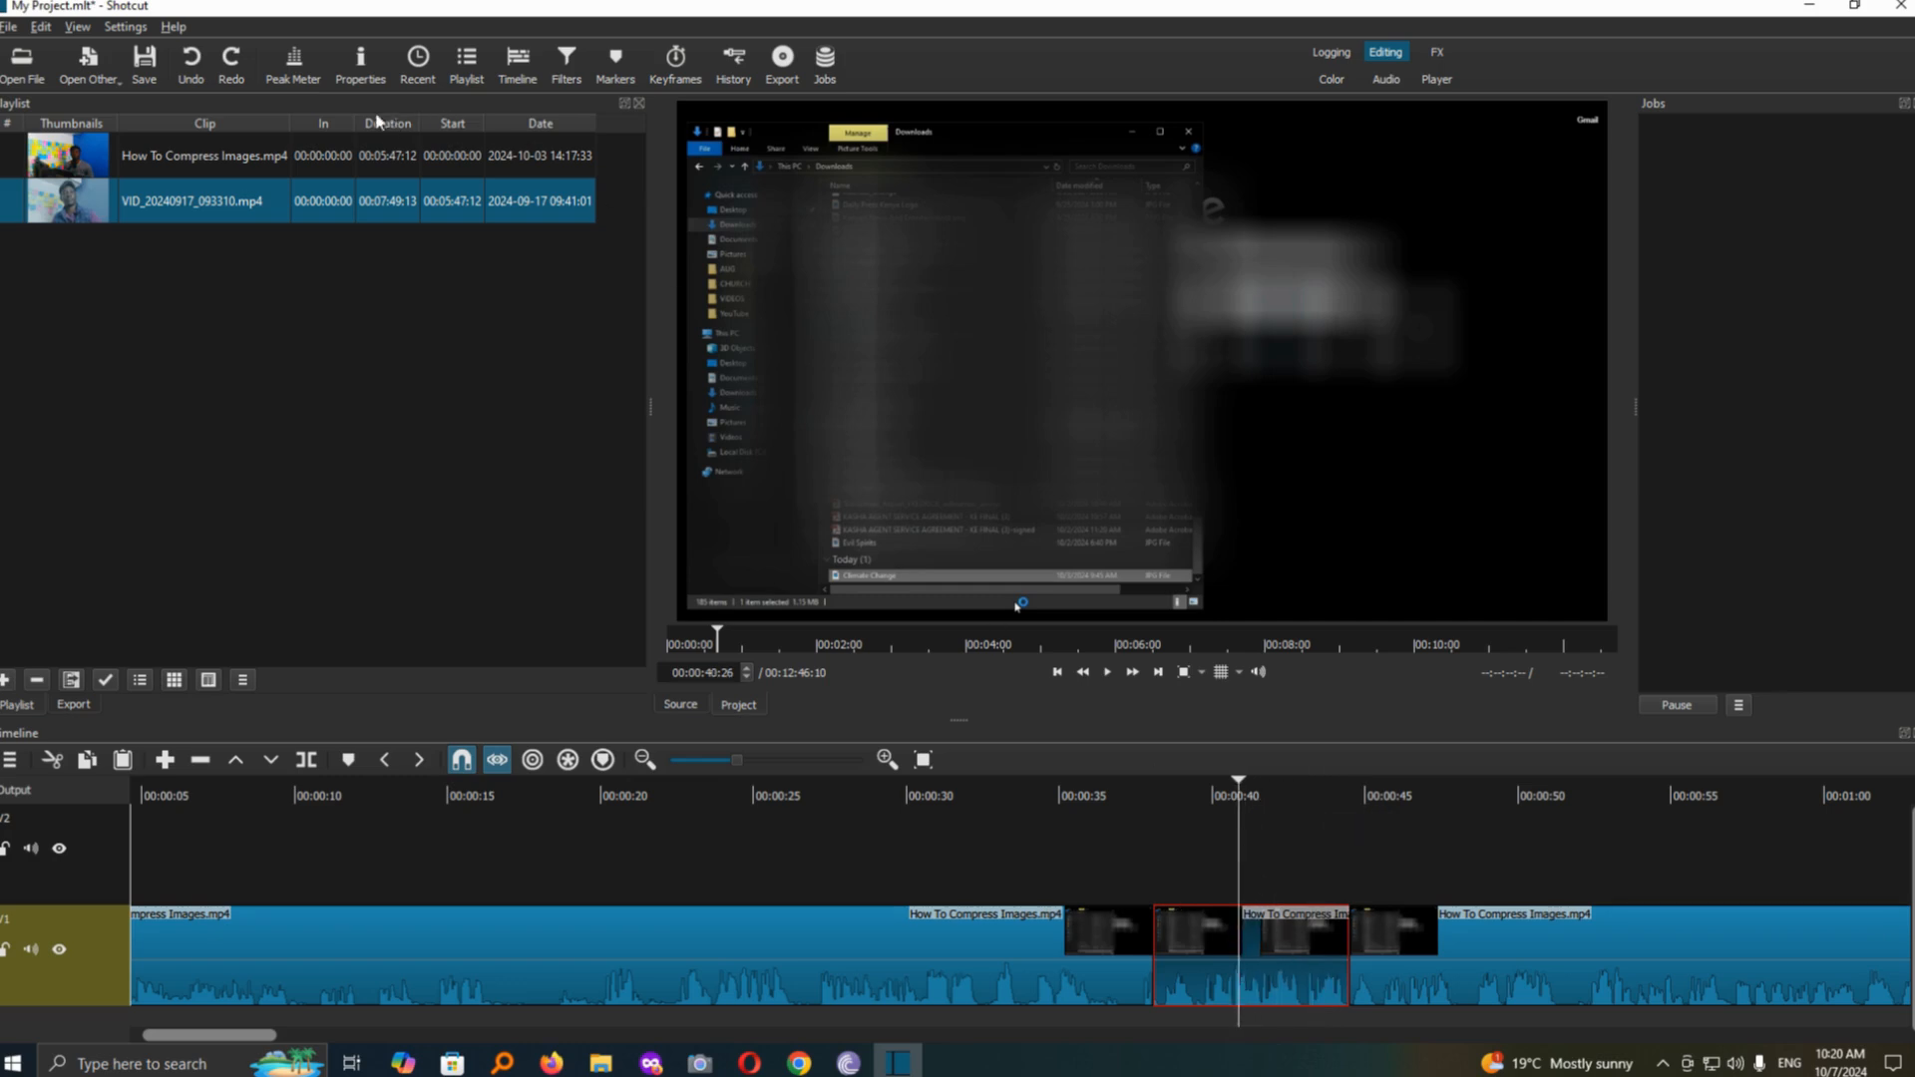
click(563, 70)
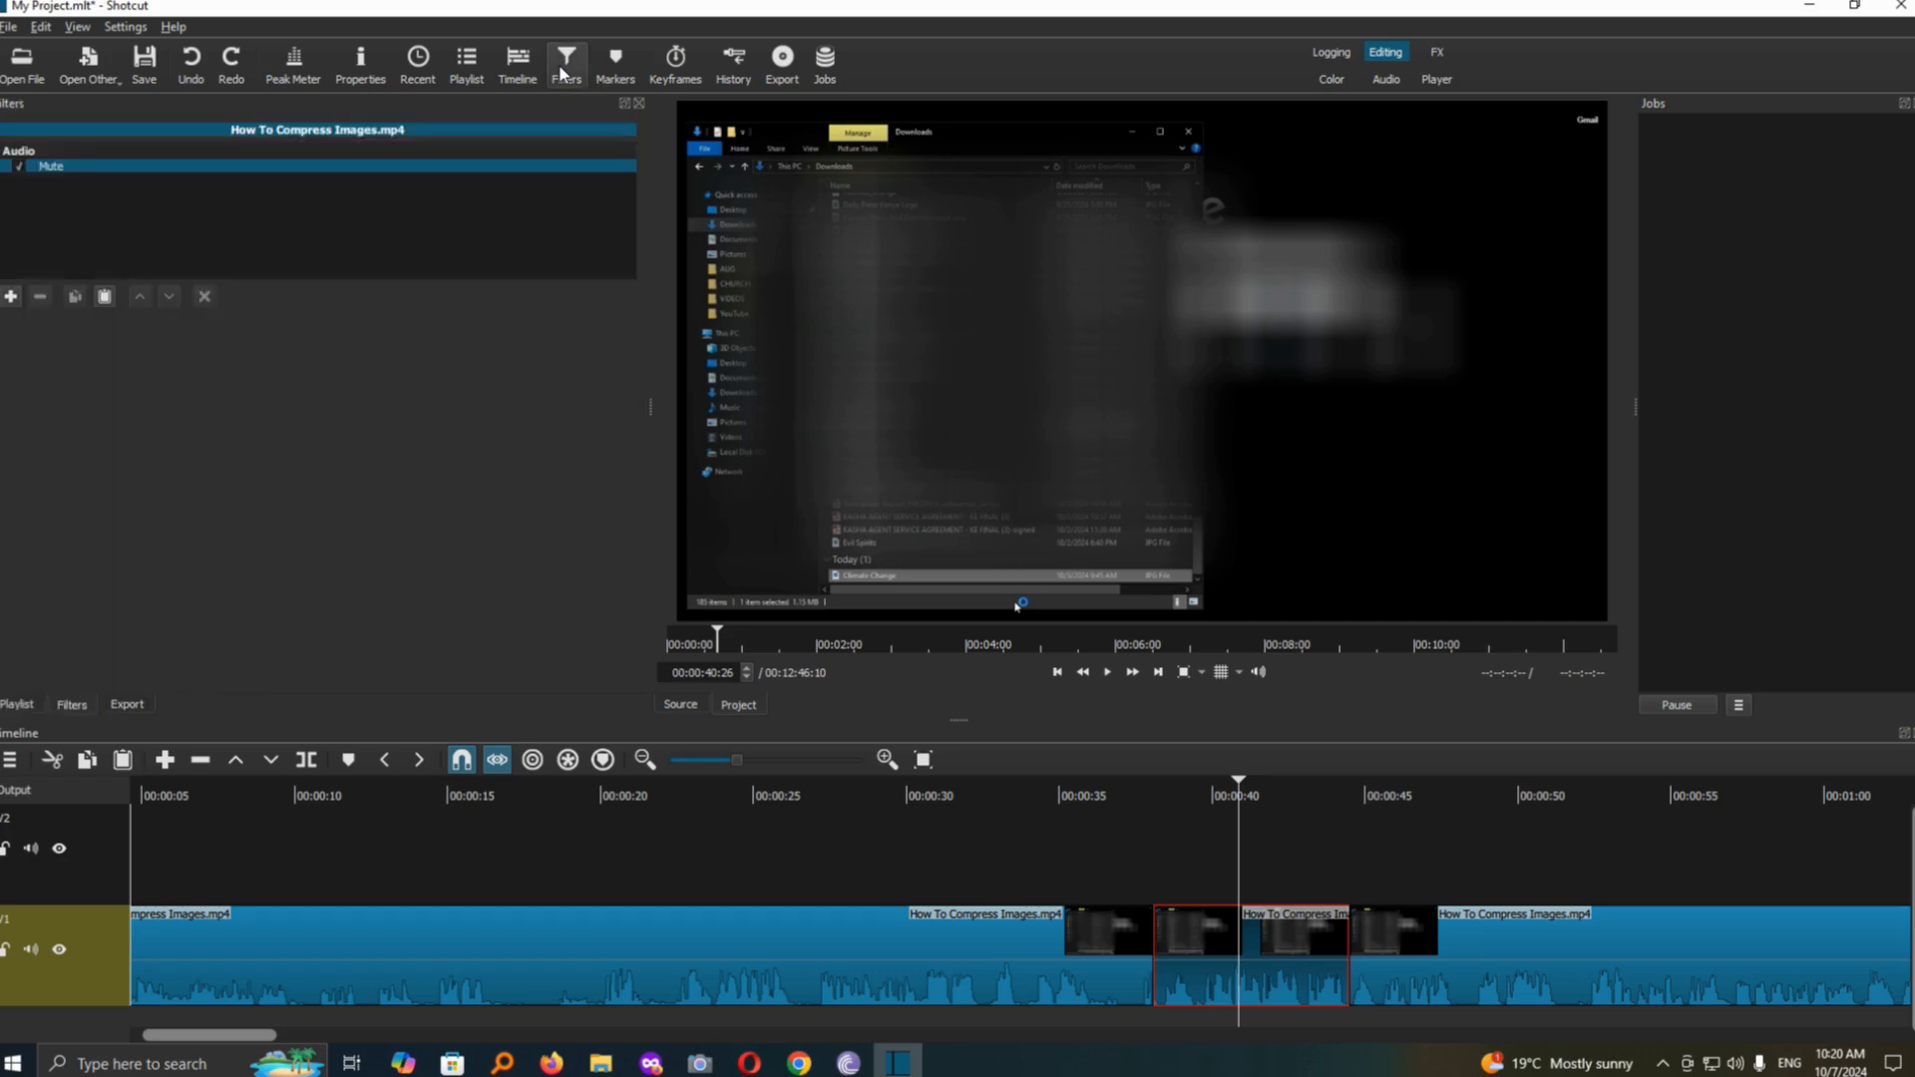
click(10, 297)
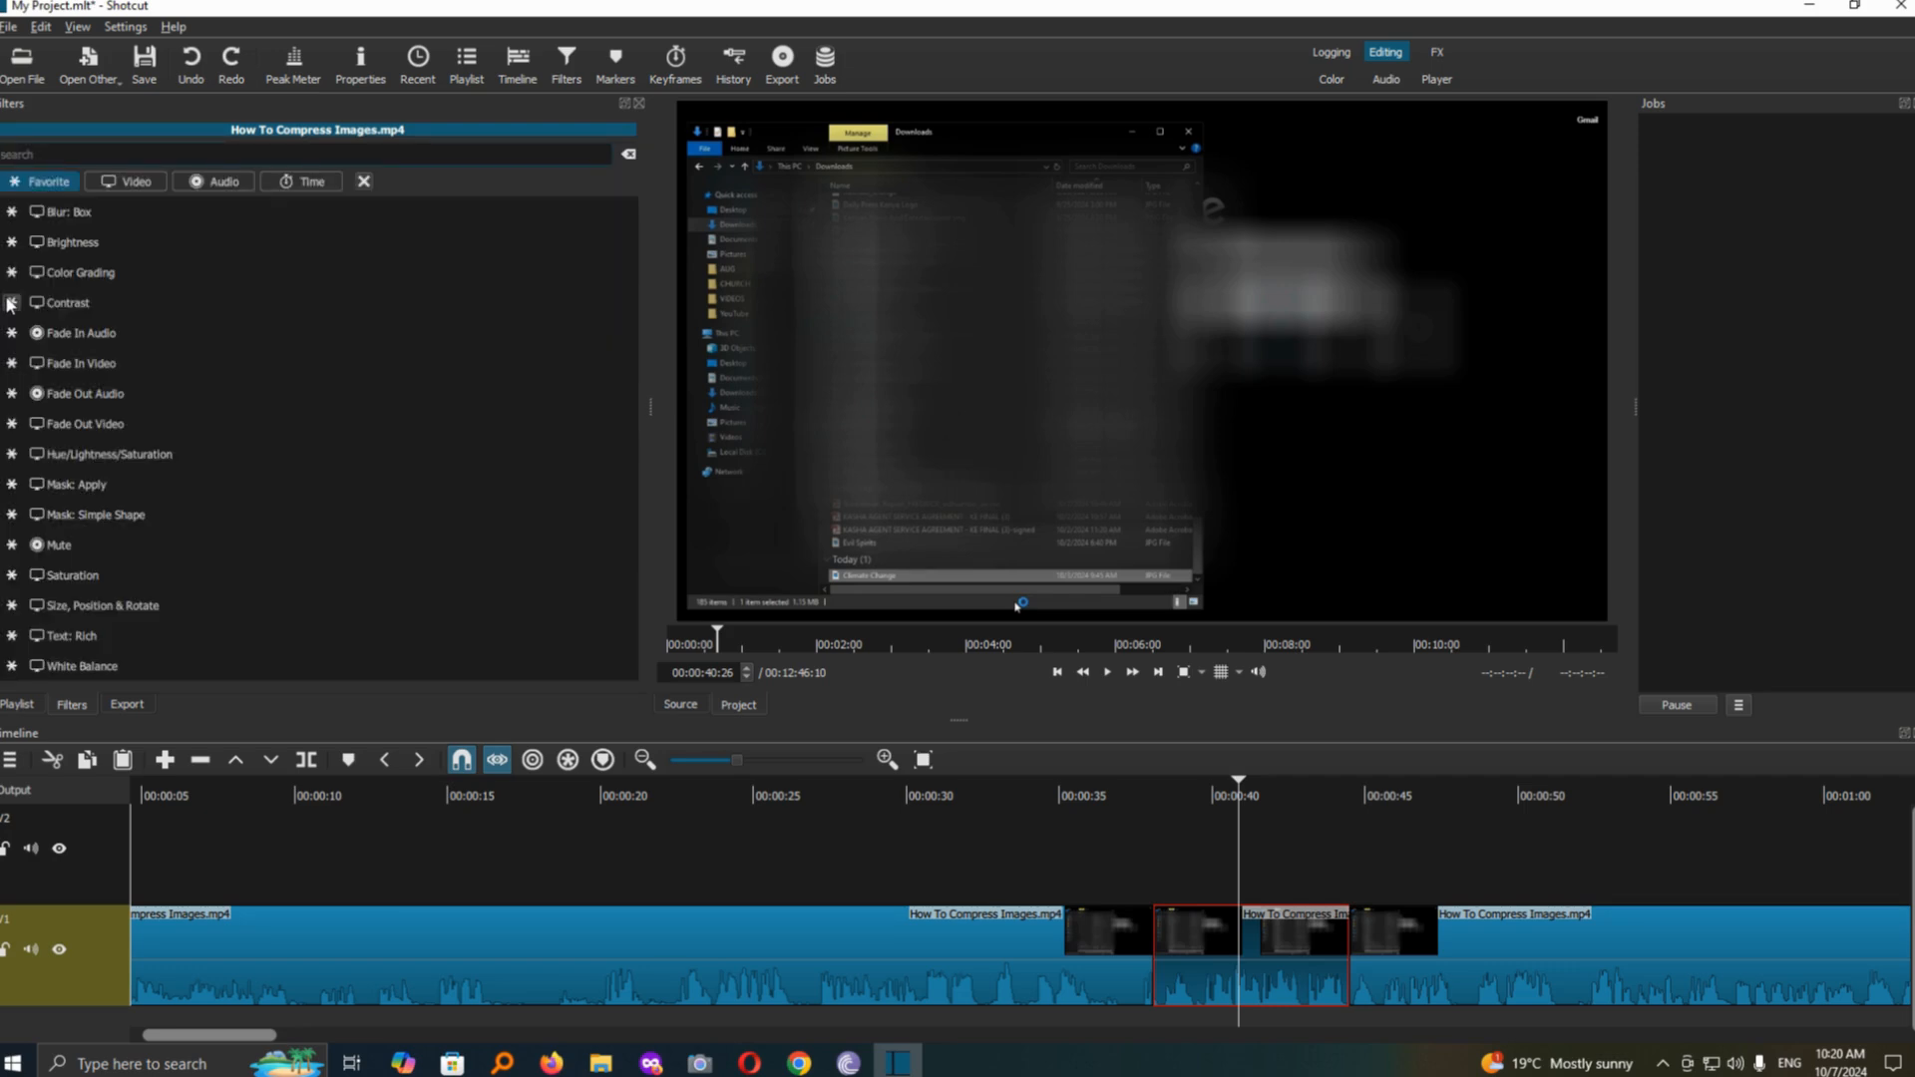
click(20, 154)
text(mut)
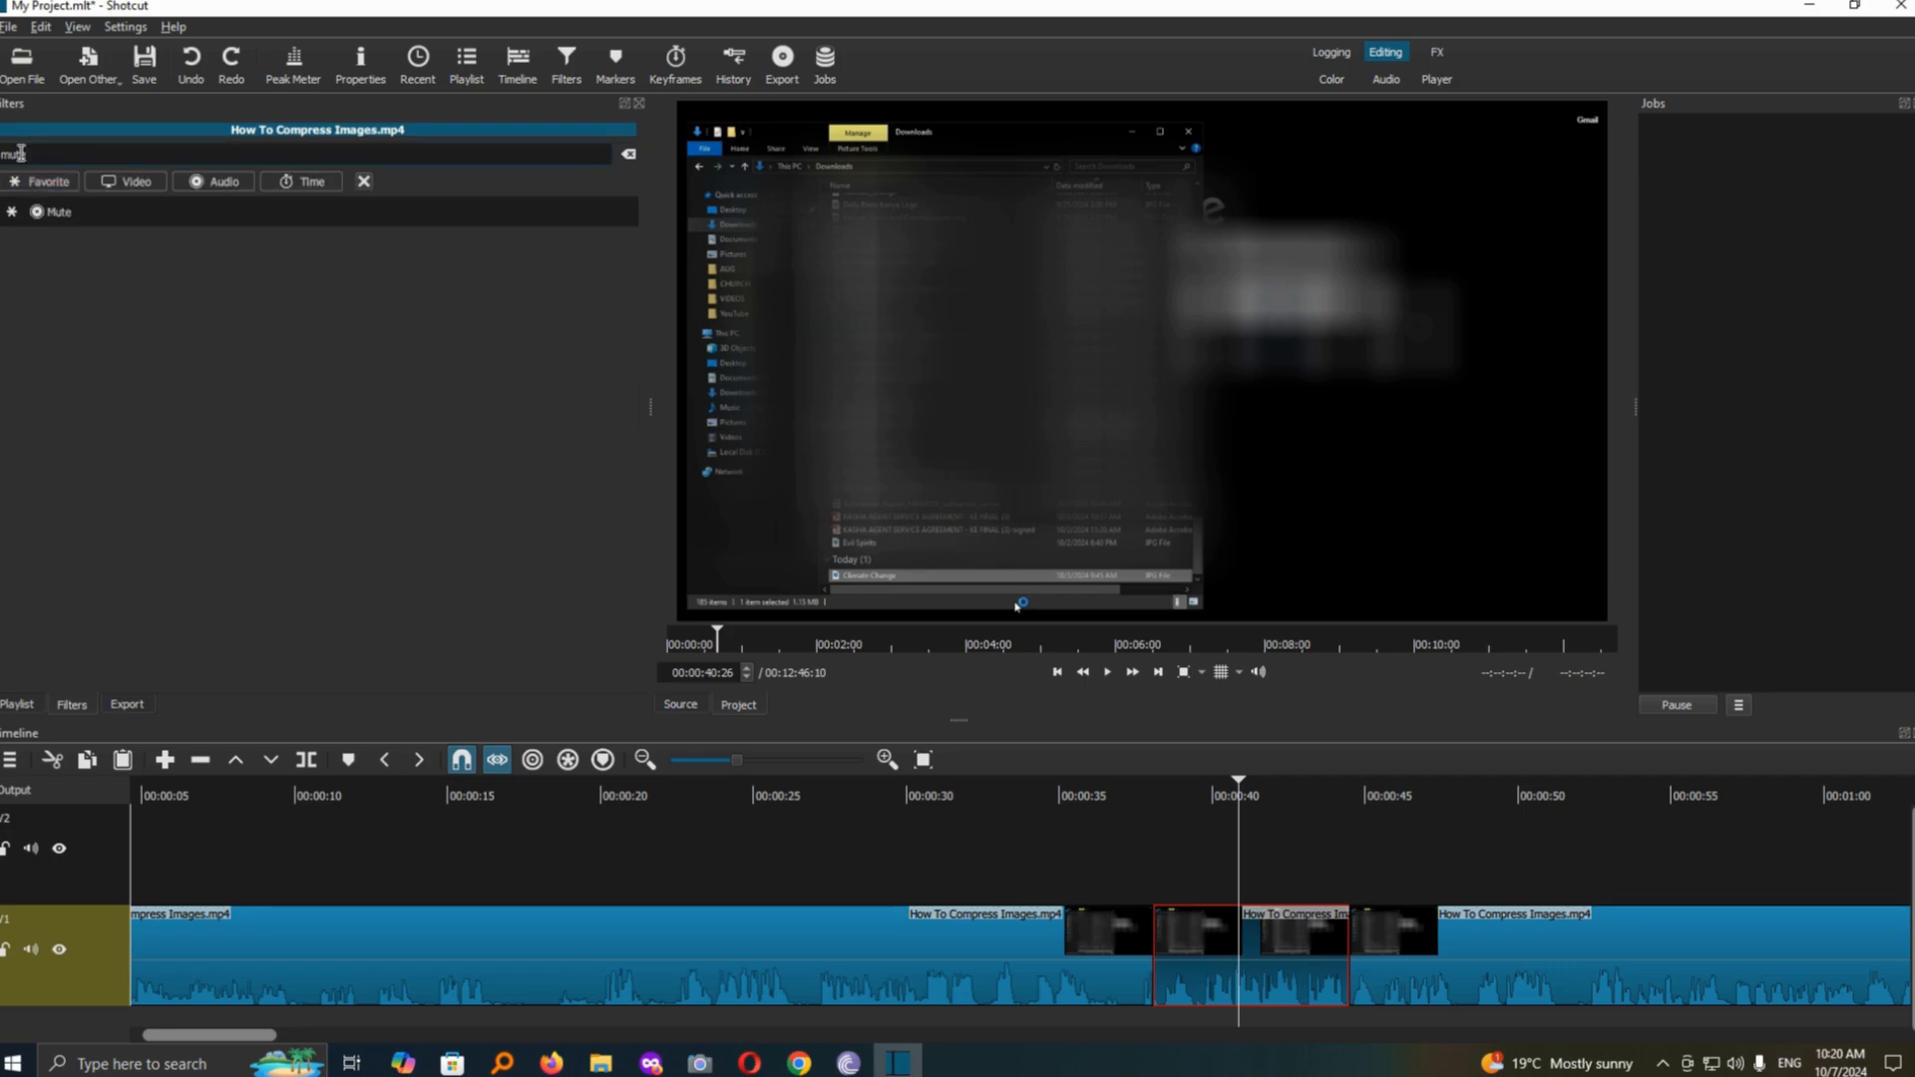
text(e)
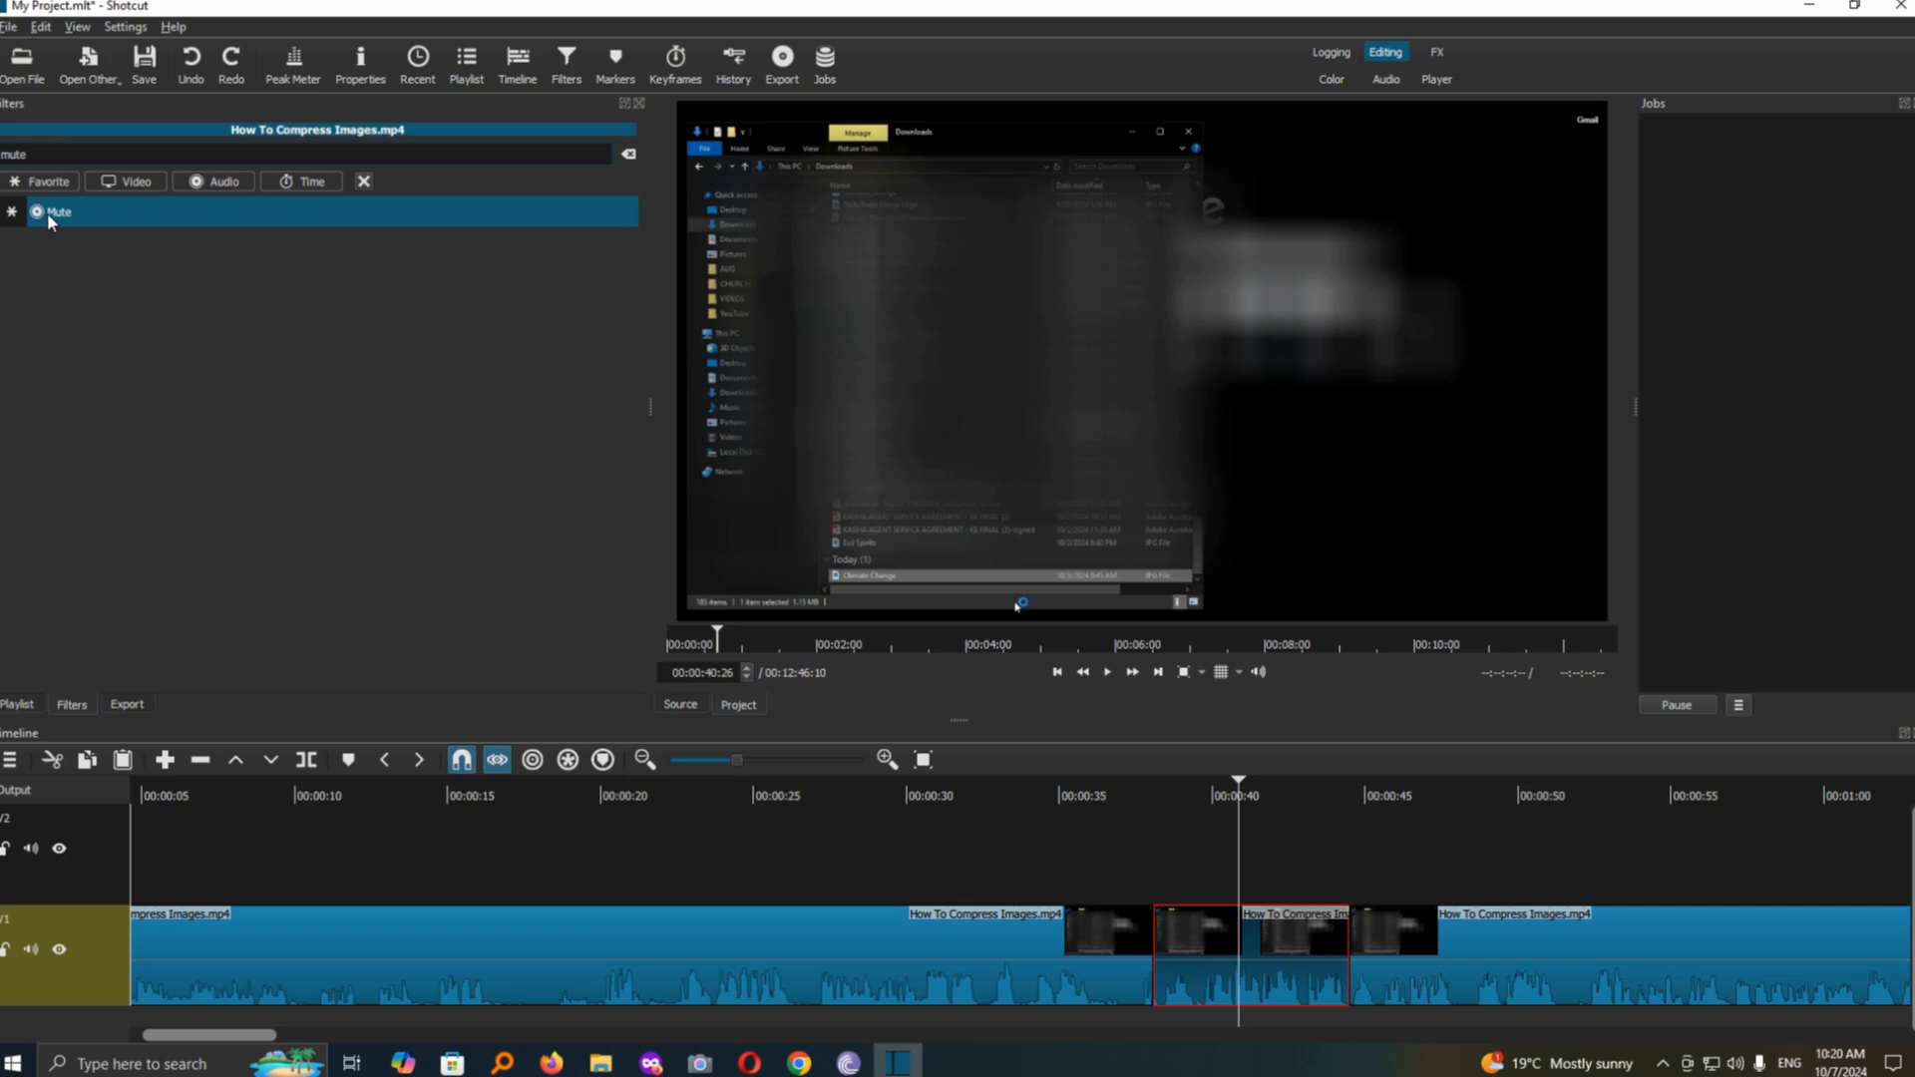
click(46, 212)
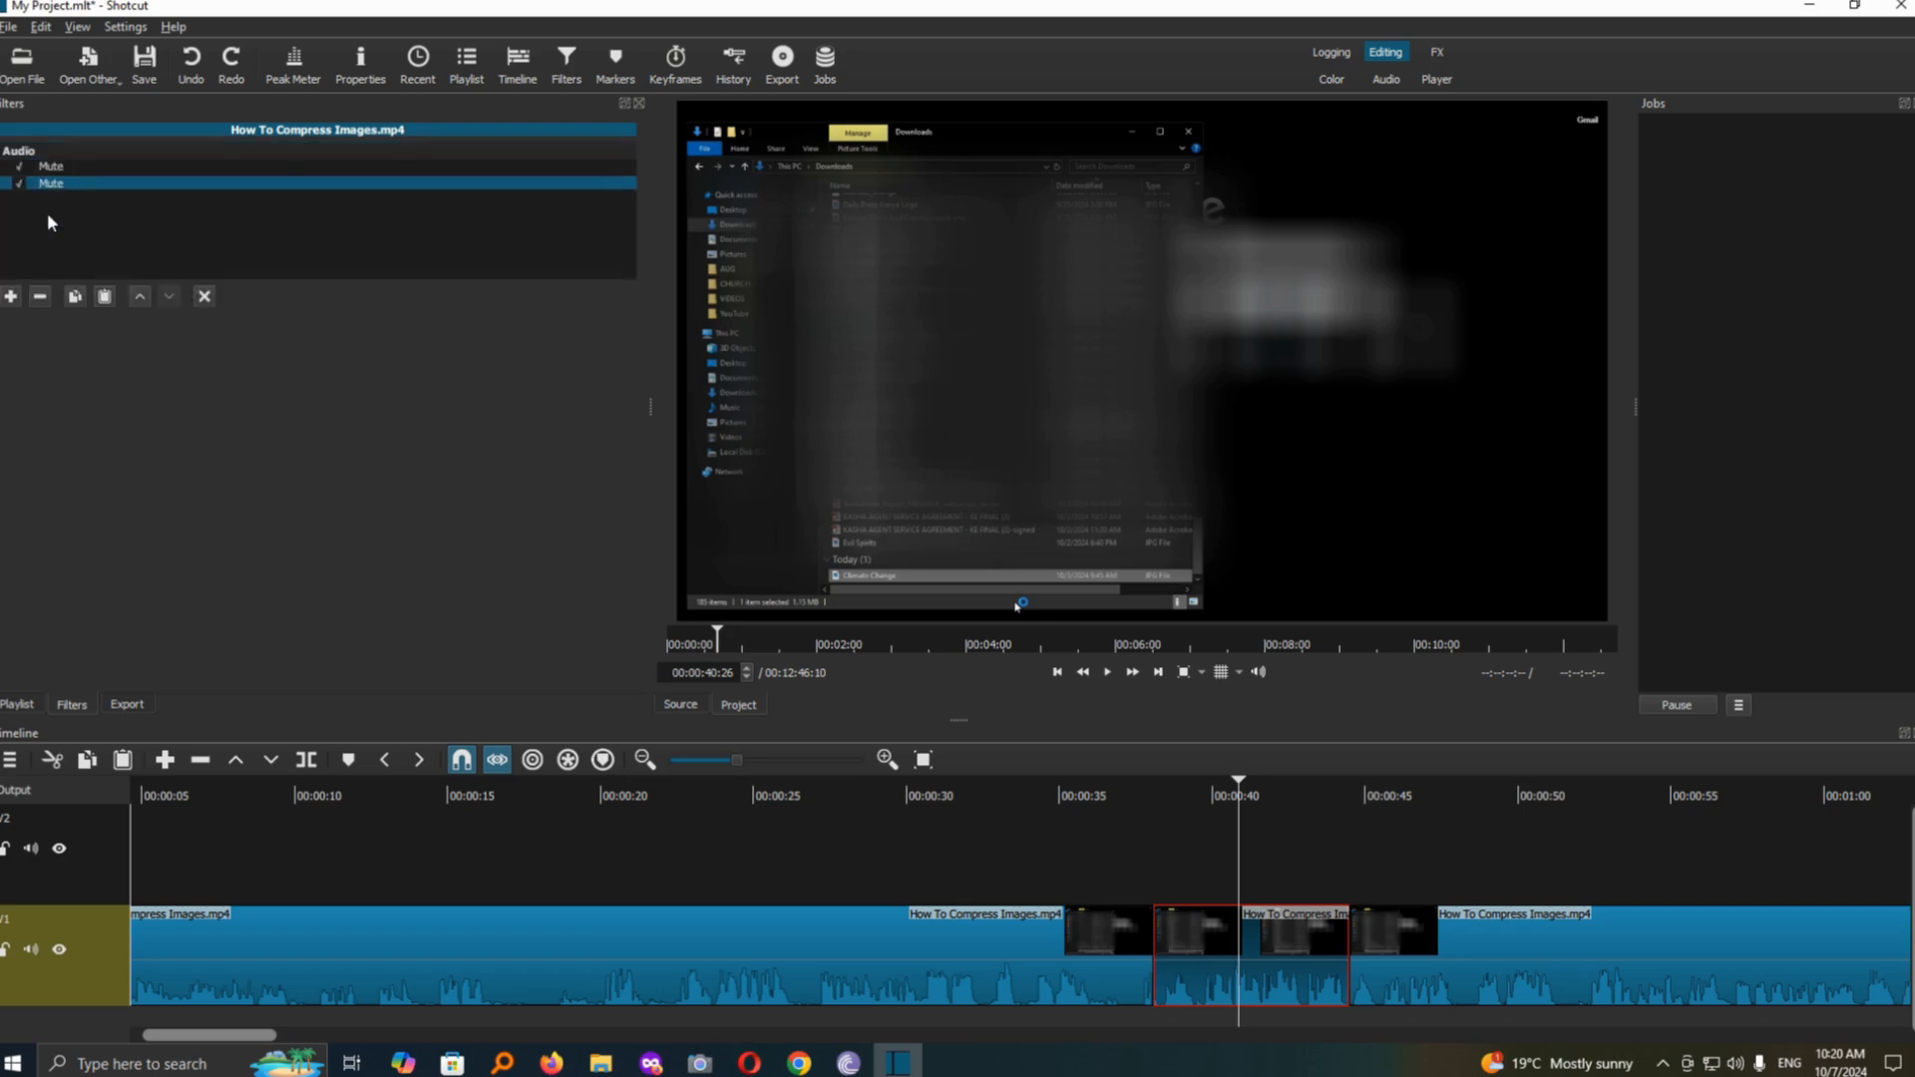
click(40, 297)
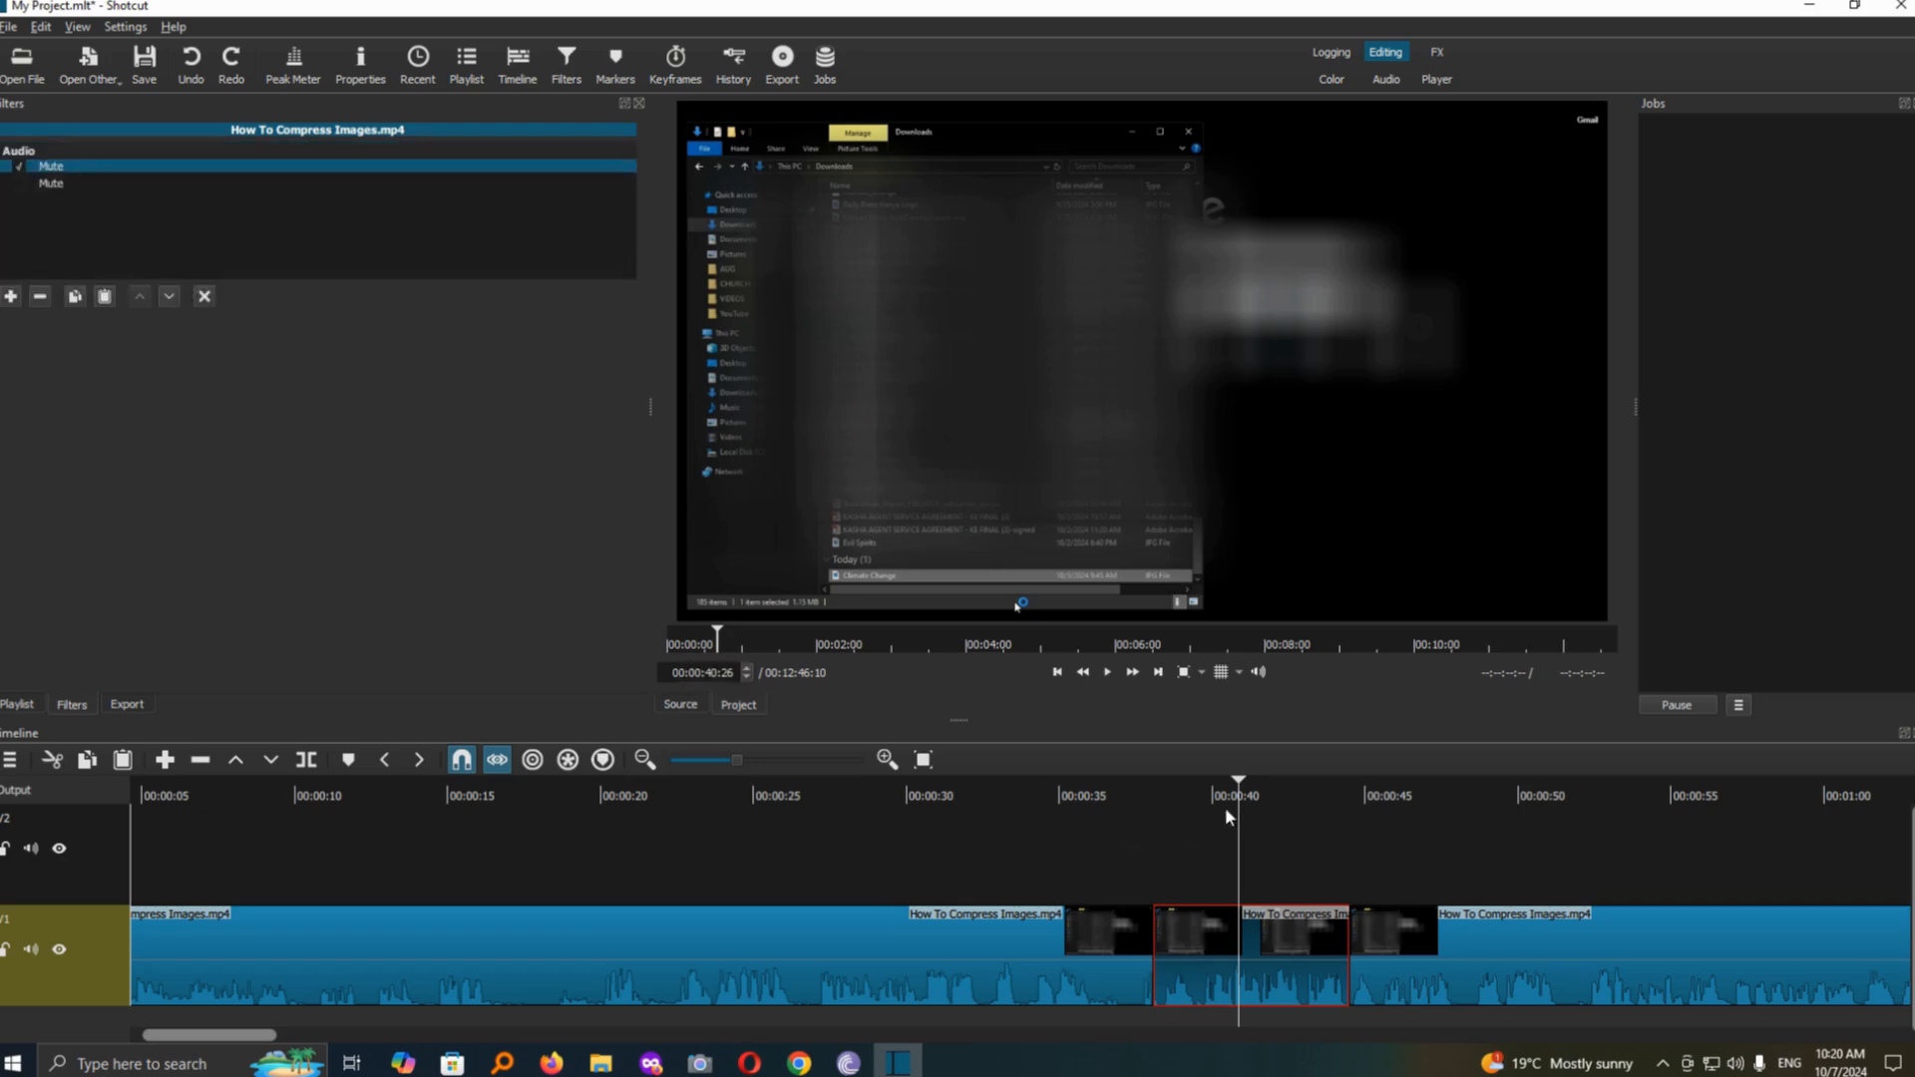
Play the timeline from about 00:00:34:11 to 00:00:48:14 to check the muted V1 segment.
drag(1243, 781, 1039, 840)
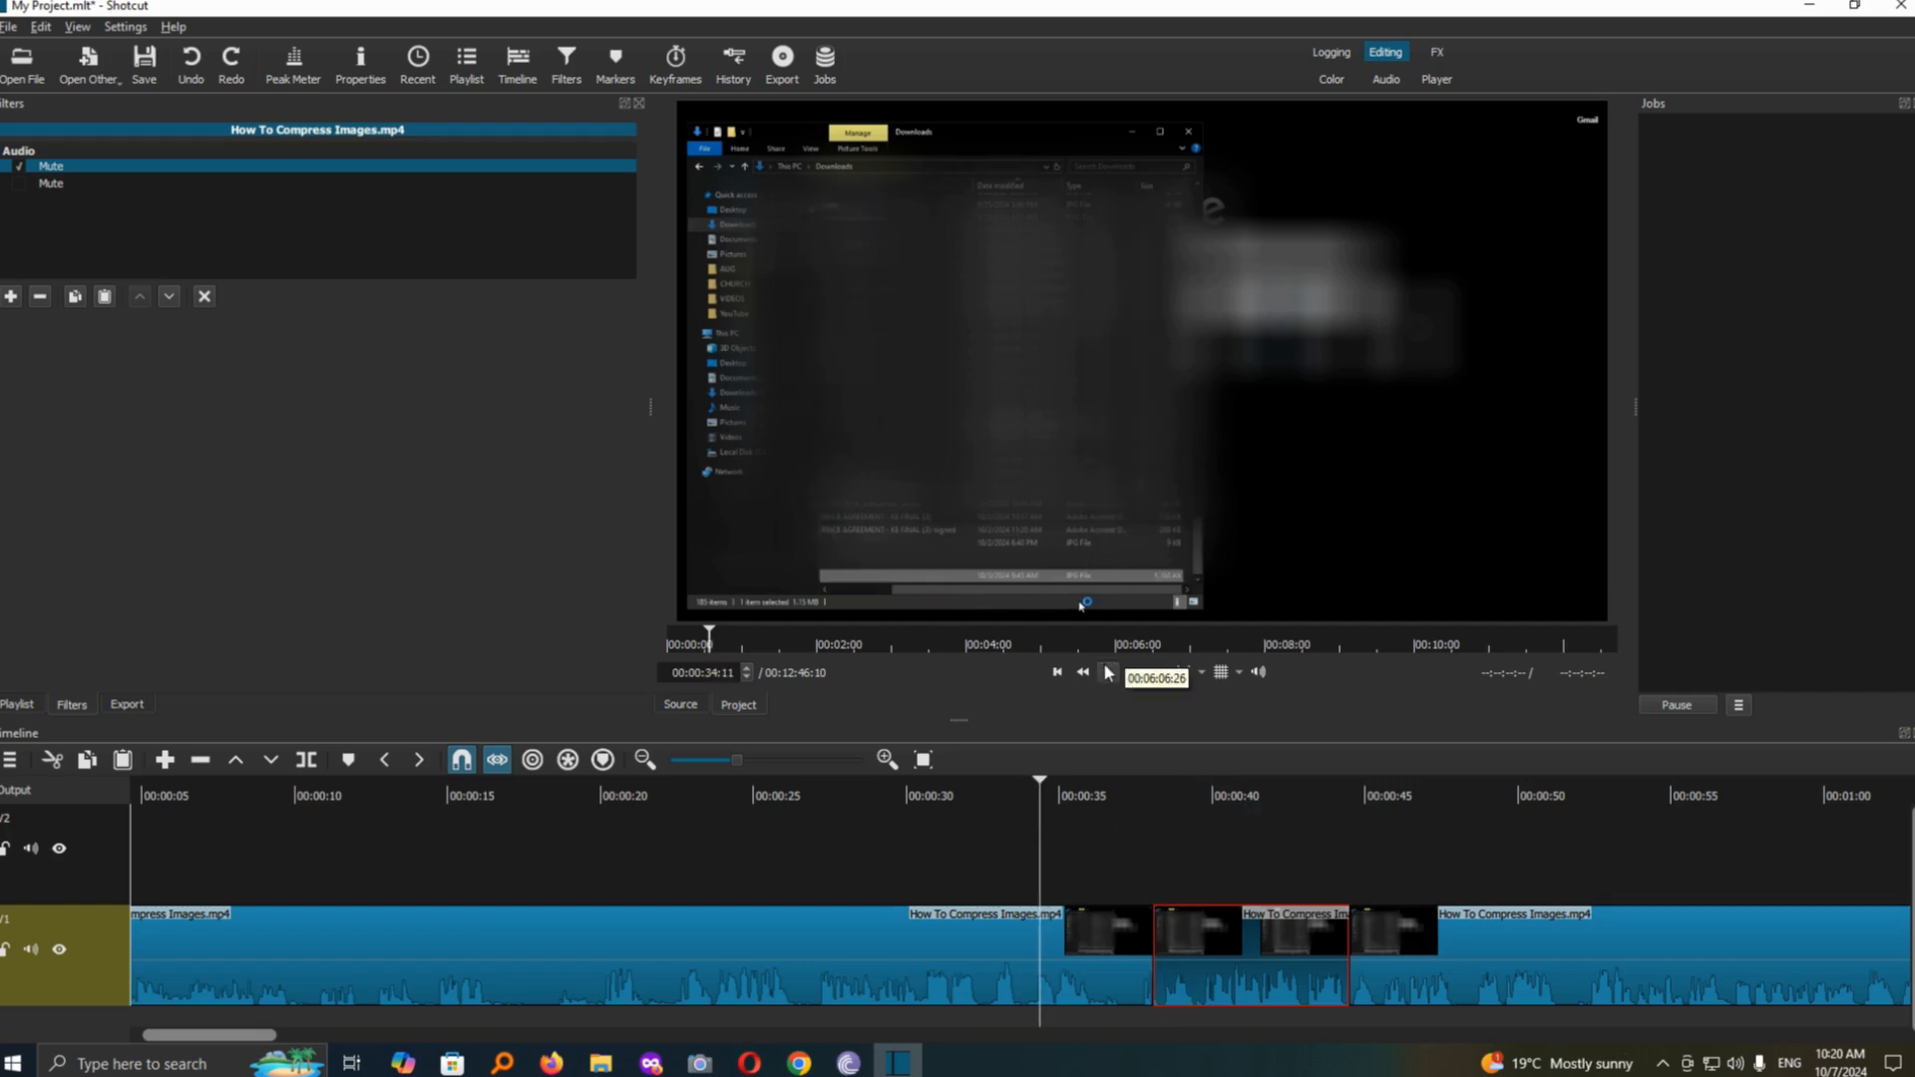
click(1107, 672)
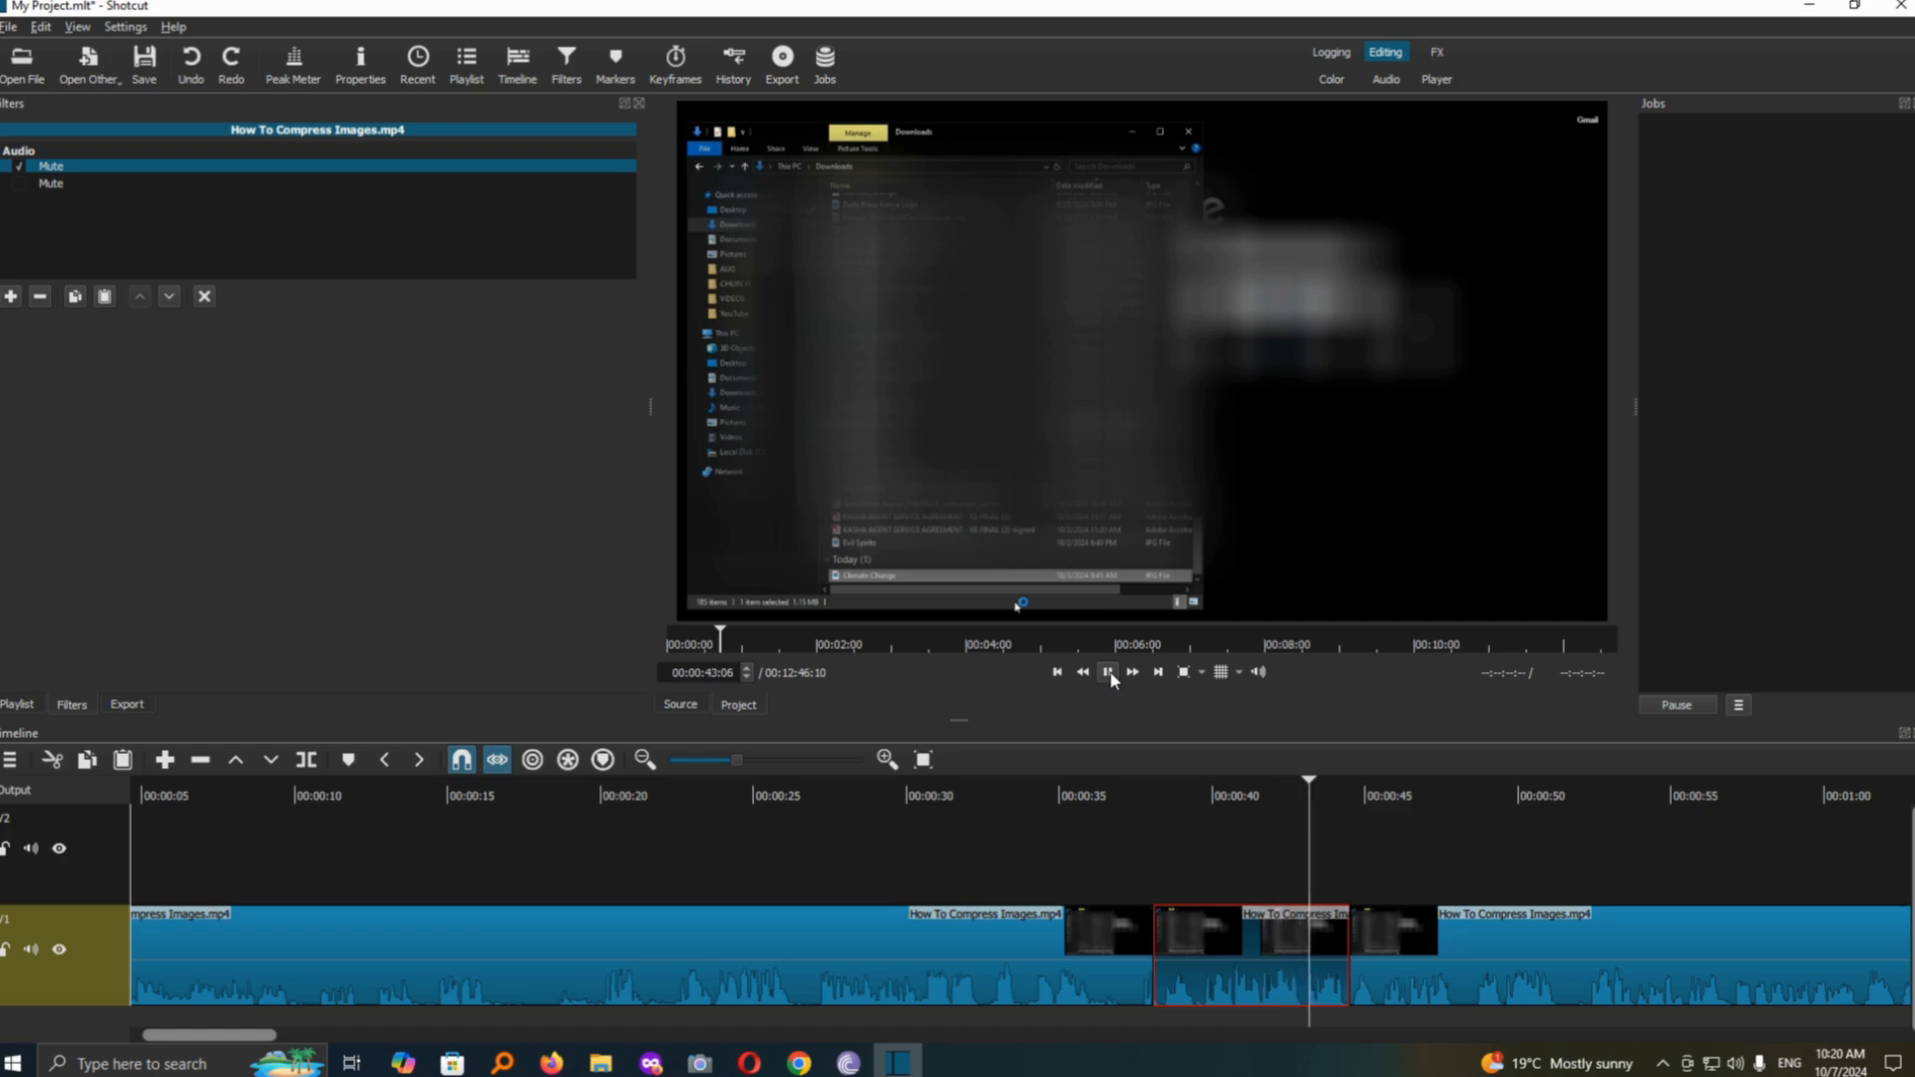
click(1110, 673)
click(1104, 677)
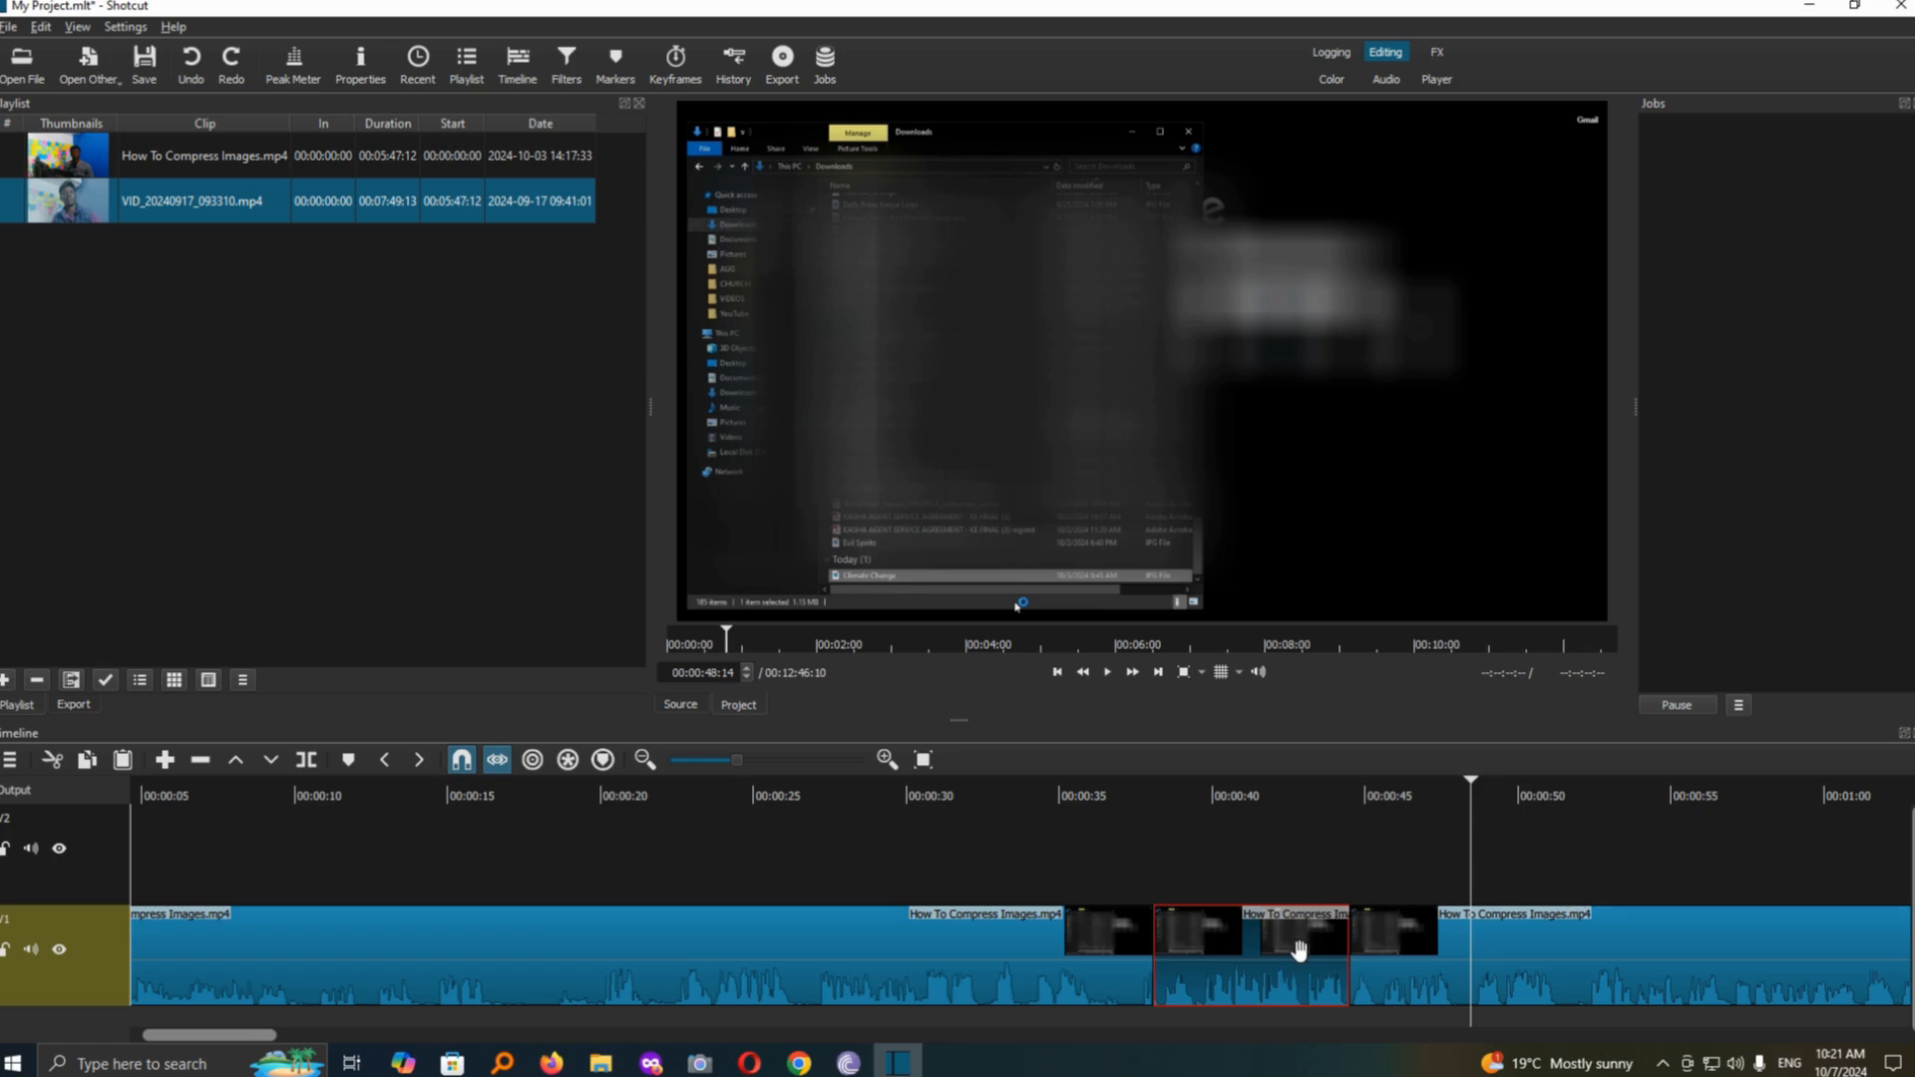
drag(265, 1037, 340, 1044)
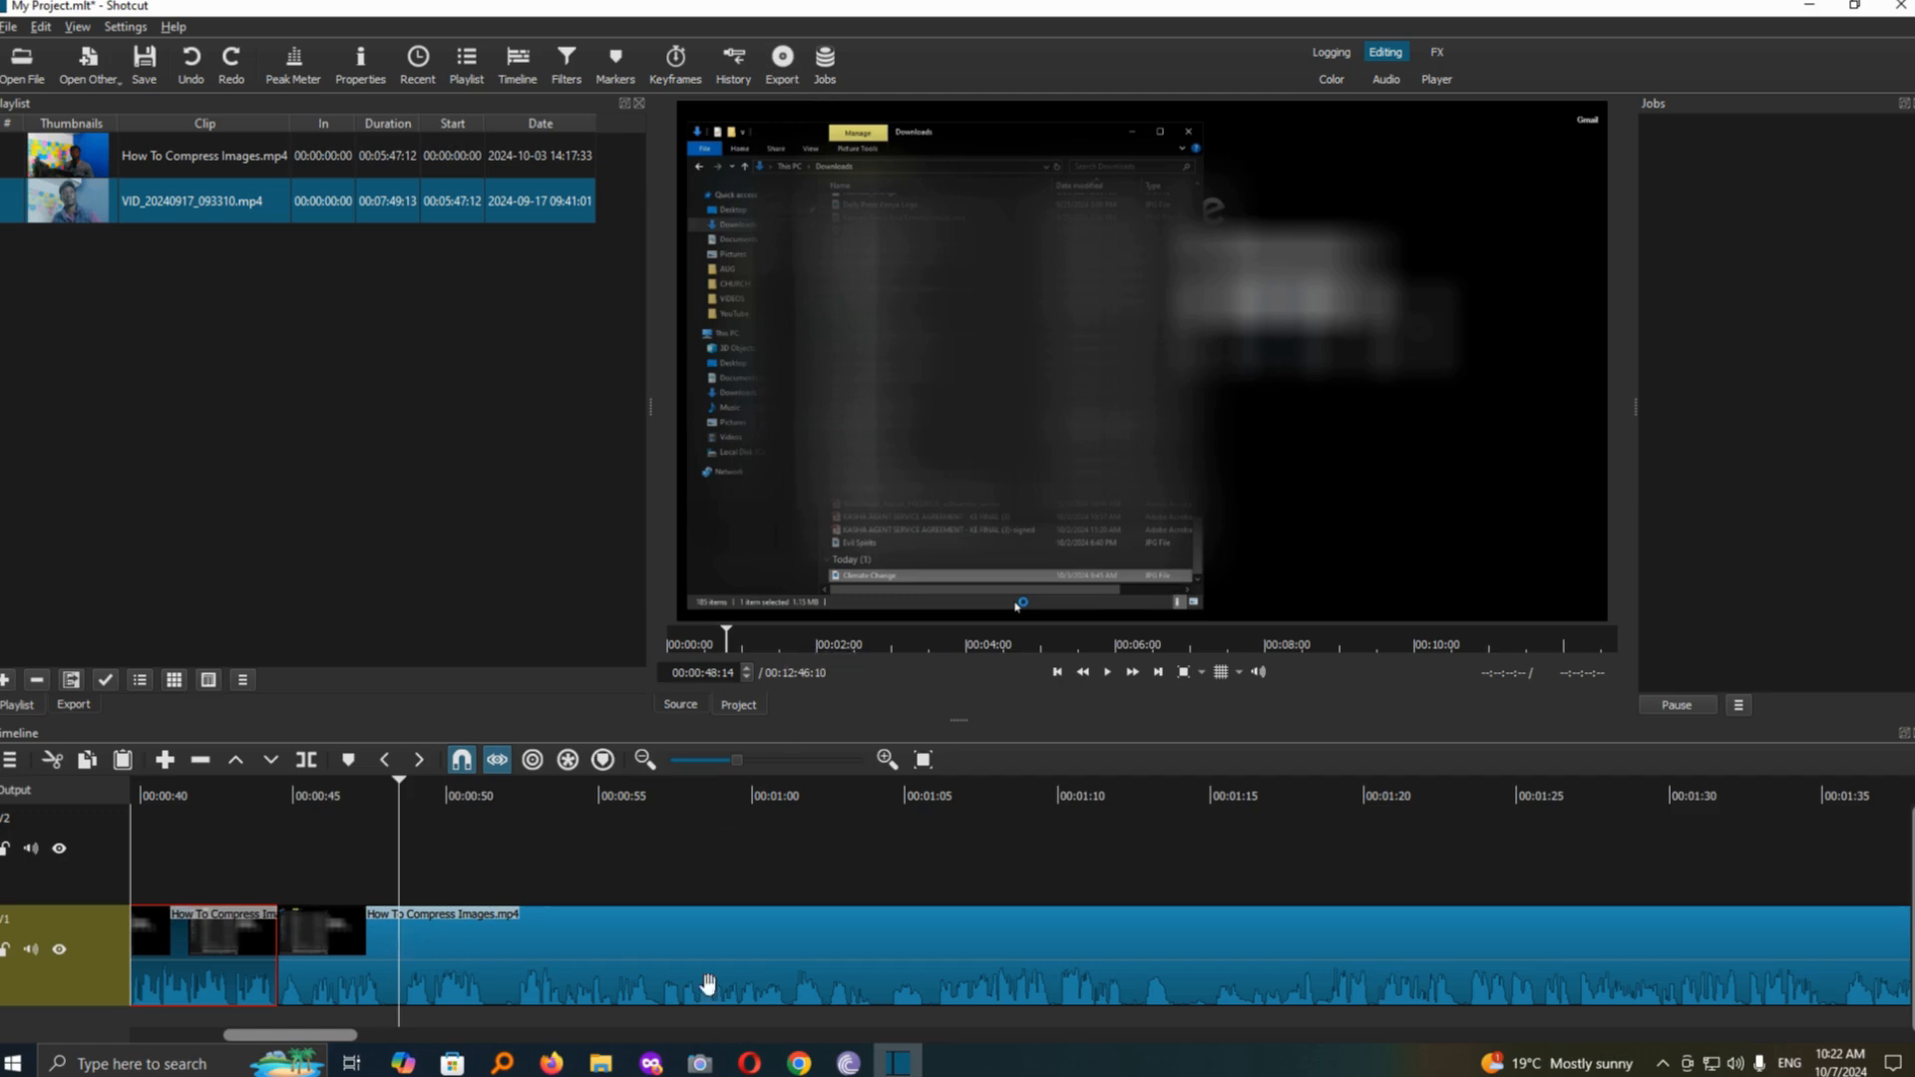
Start exporting the timeline as an MP4 file with the Default preset and browse for a destination folder.
click(783, 62)
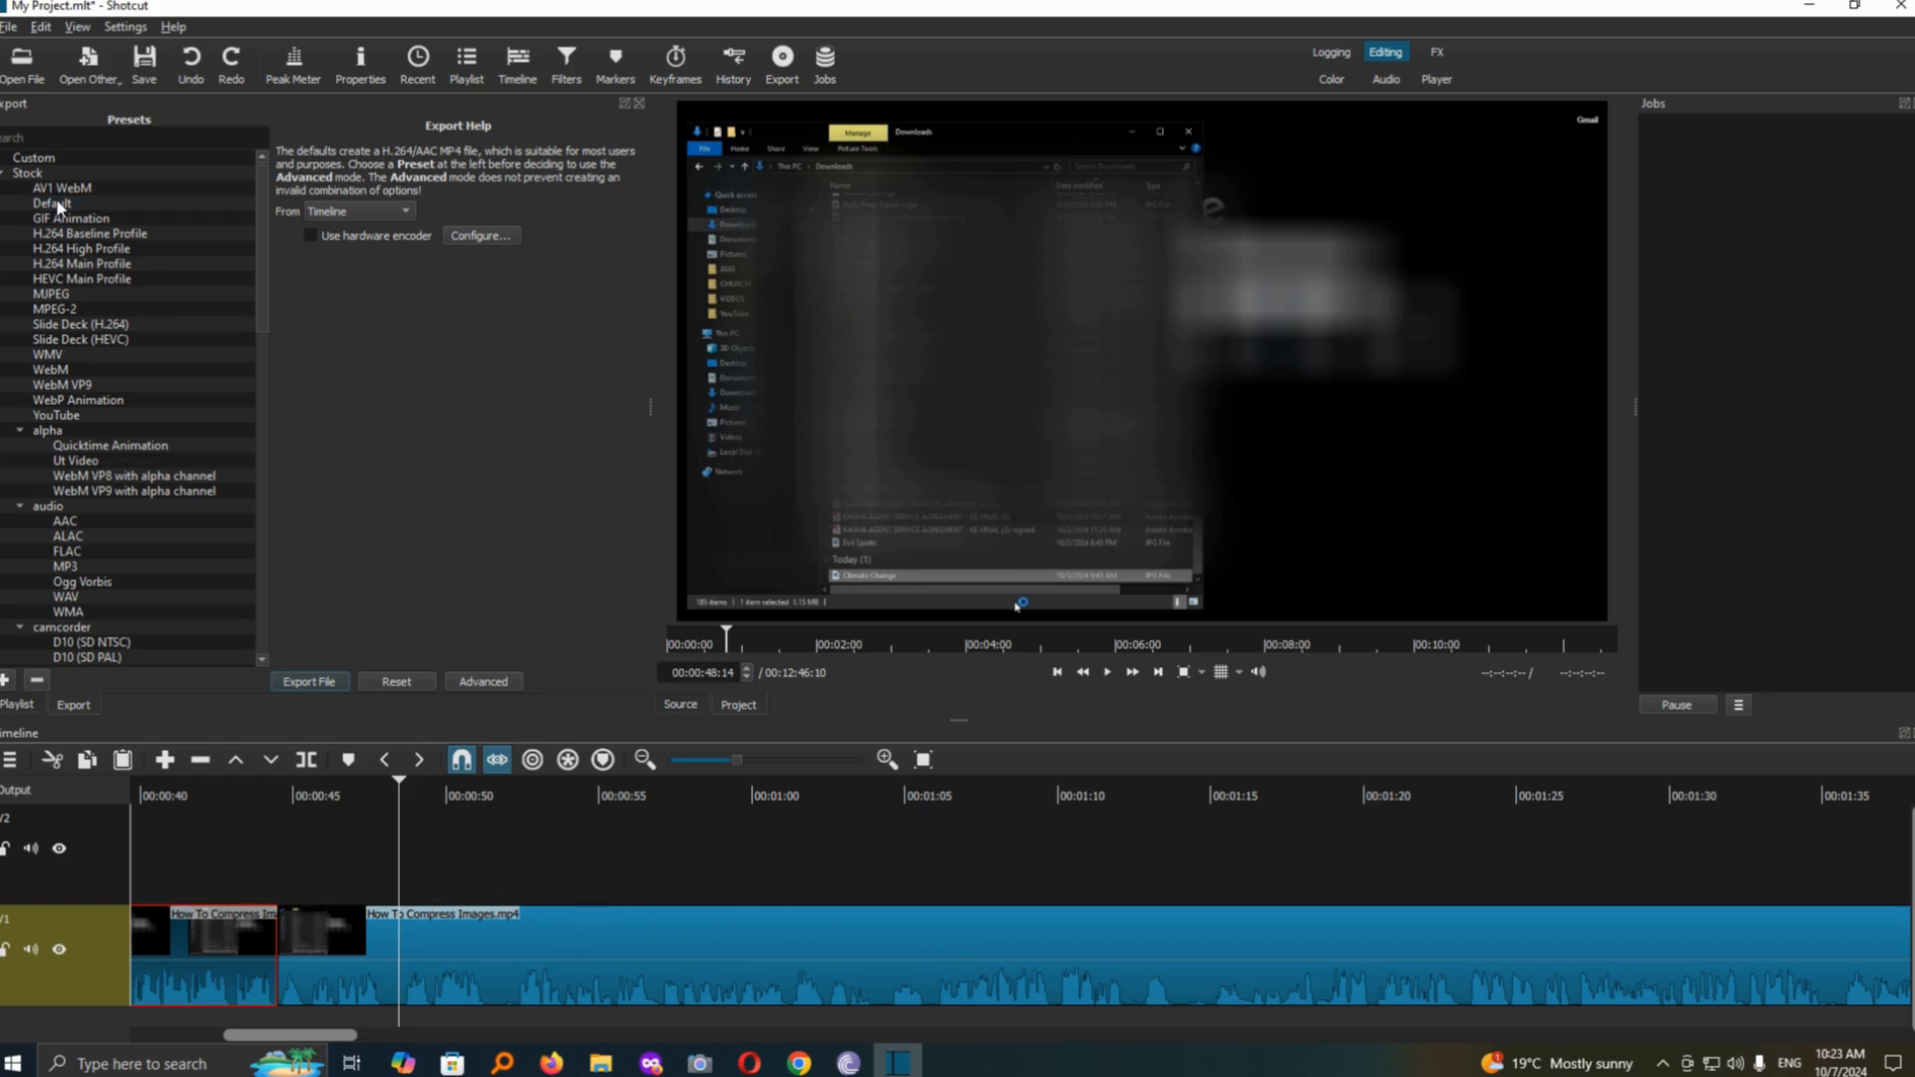
click(71, 414)
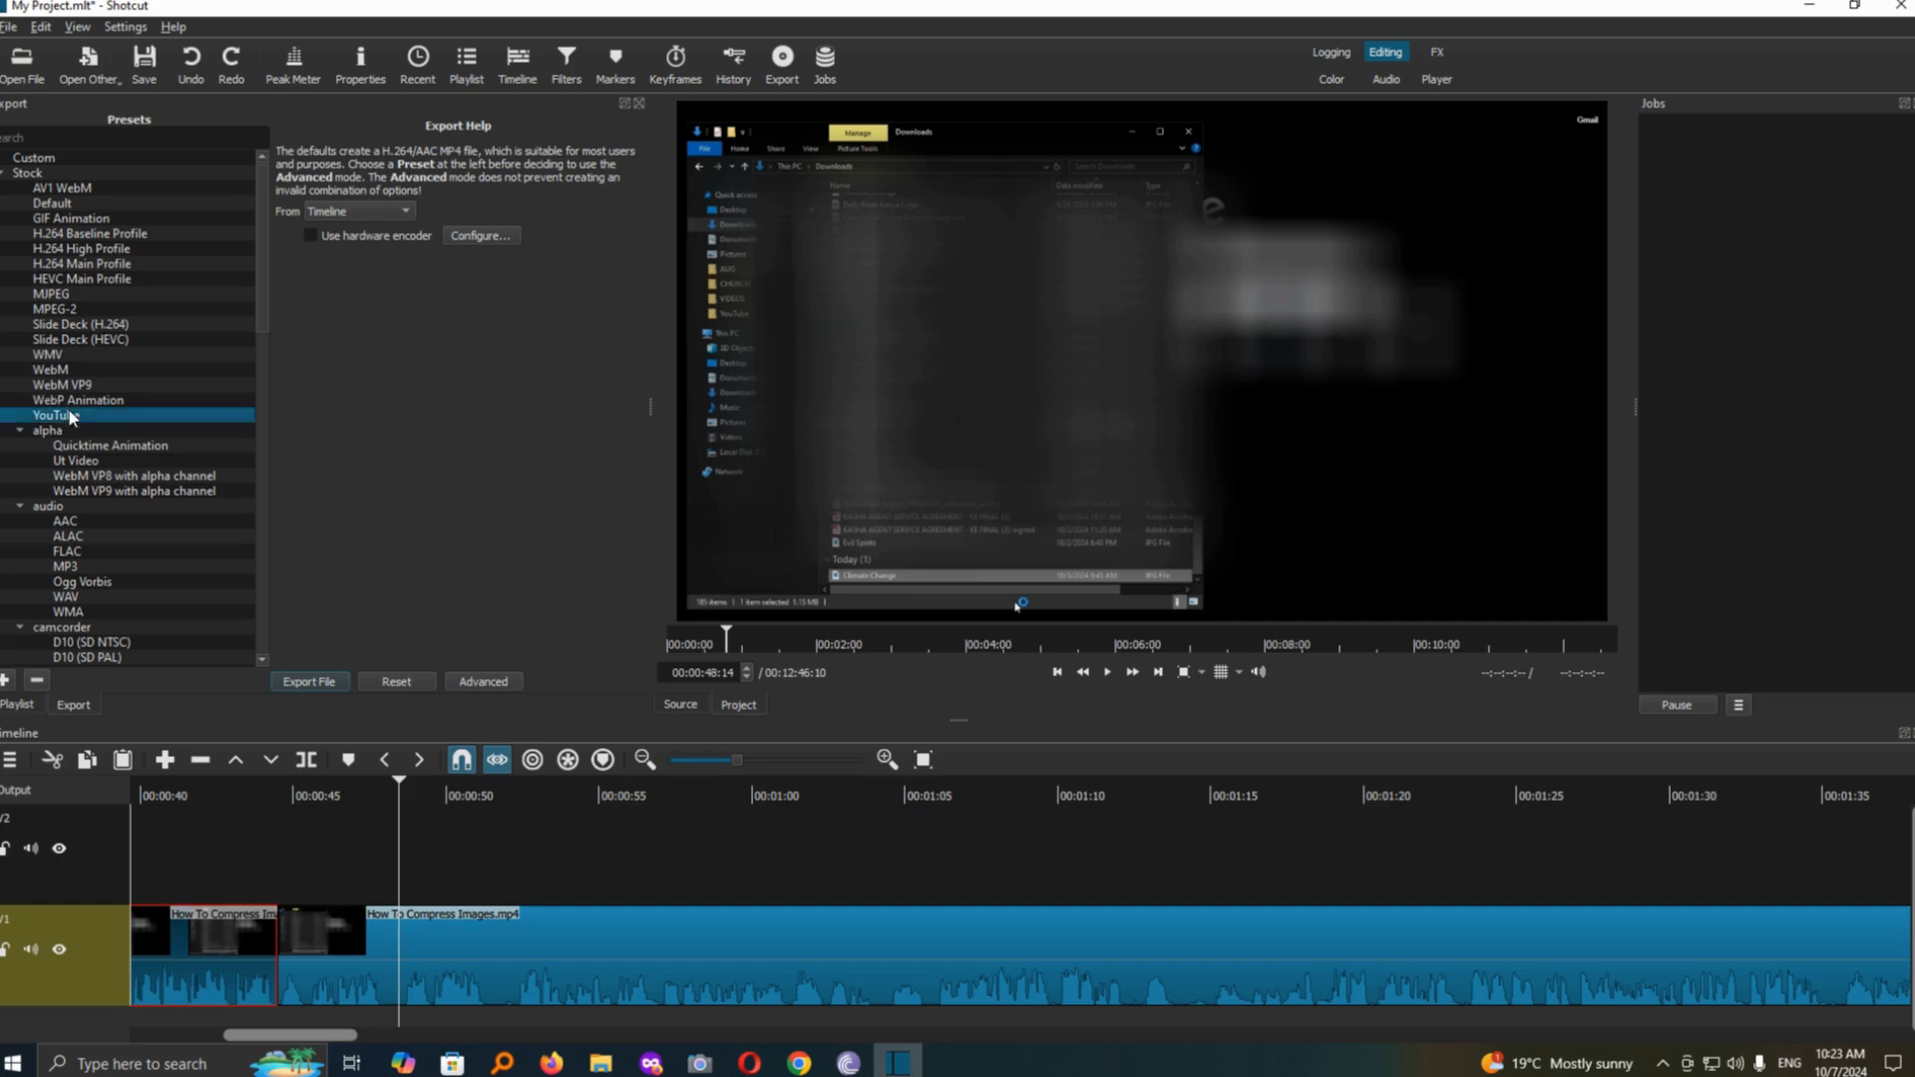
click(62, 203)
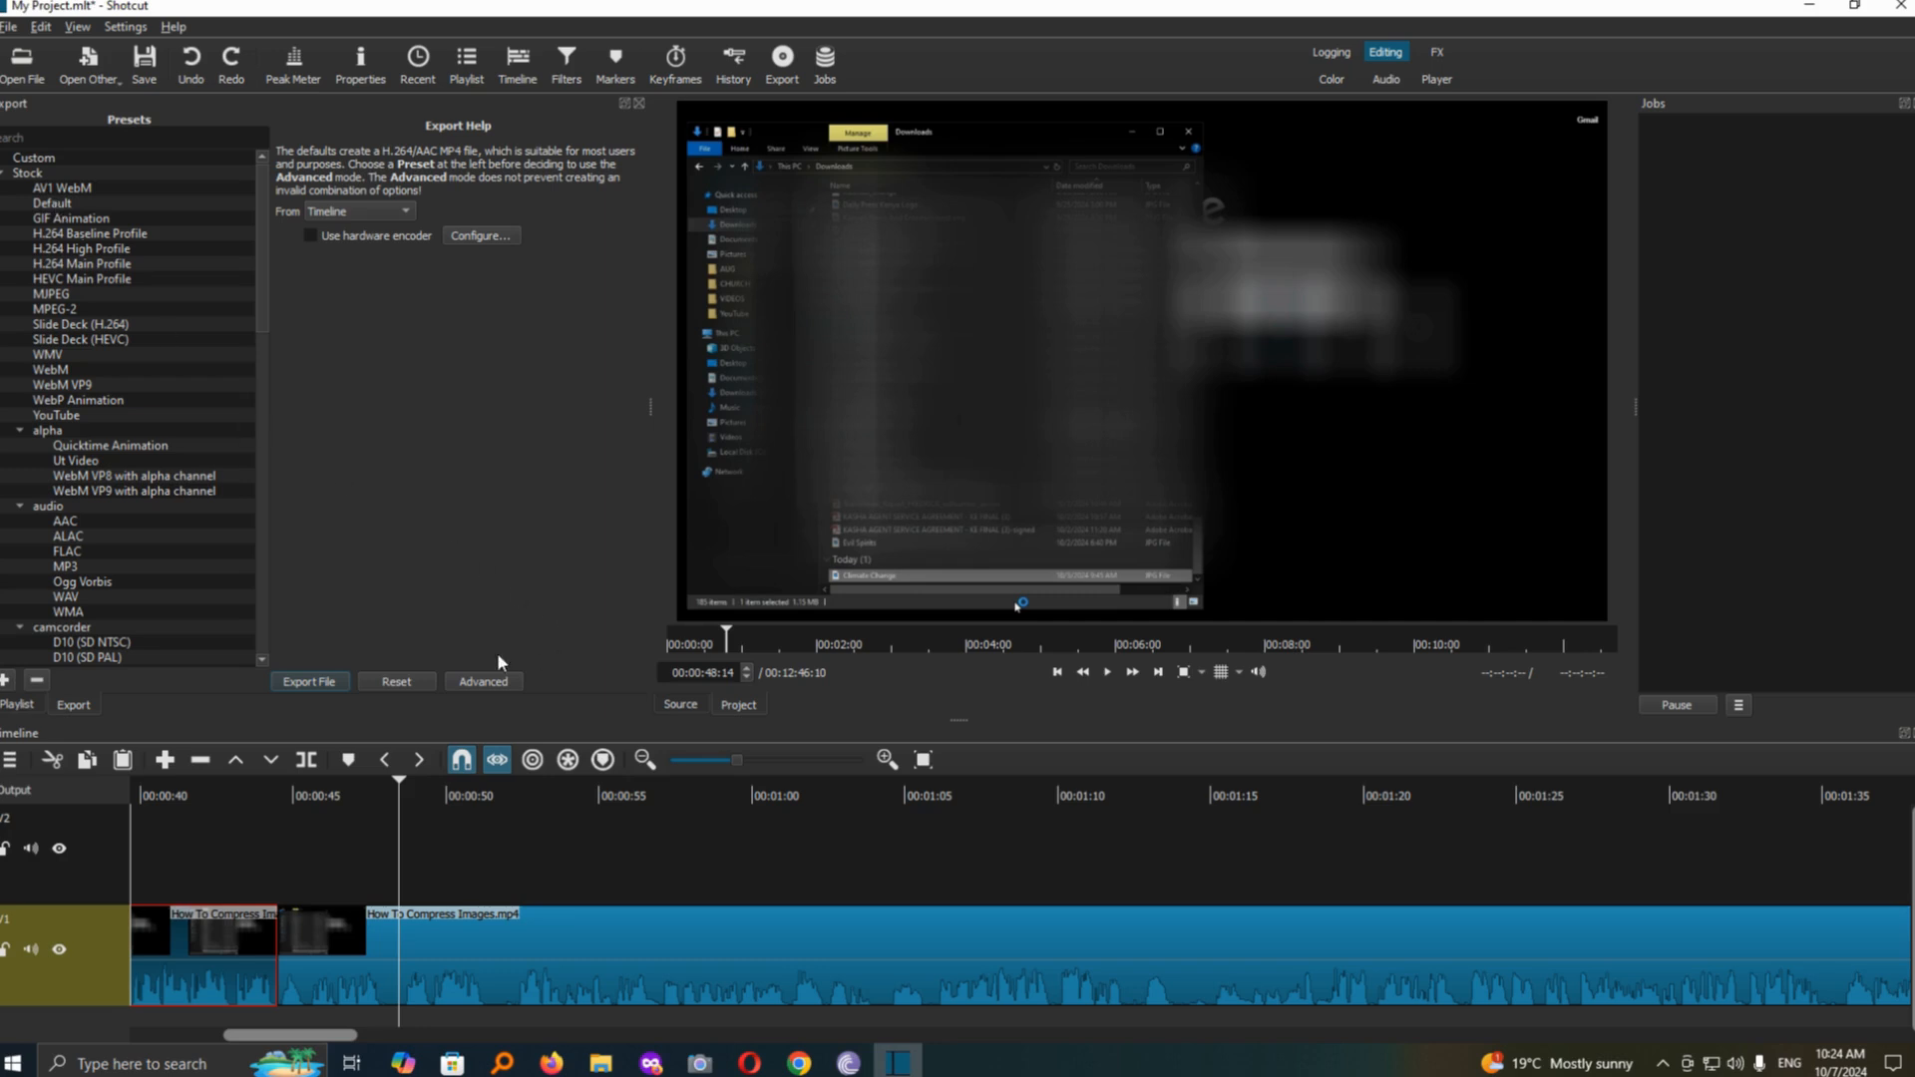
click(323, 678)
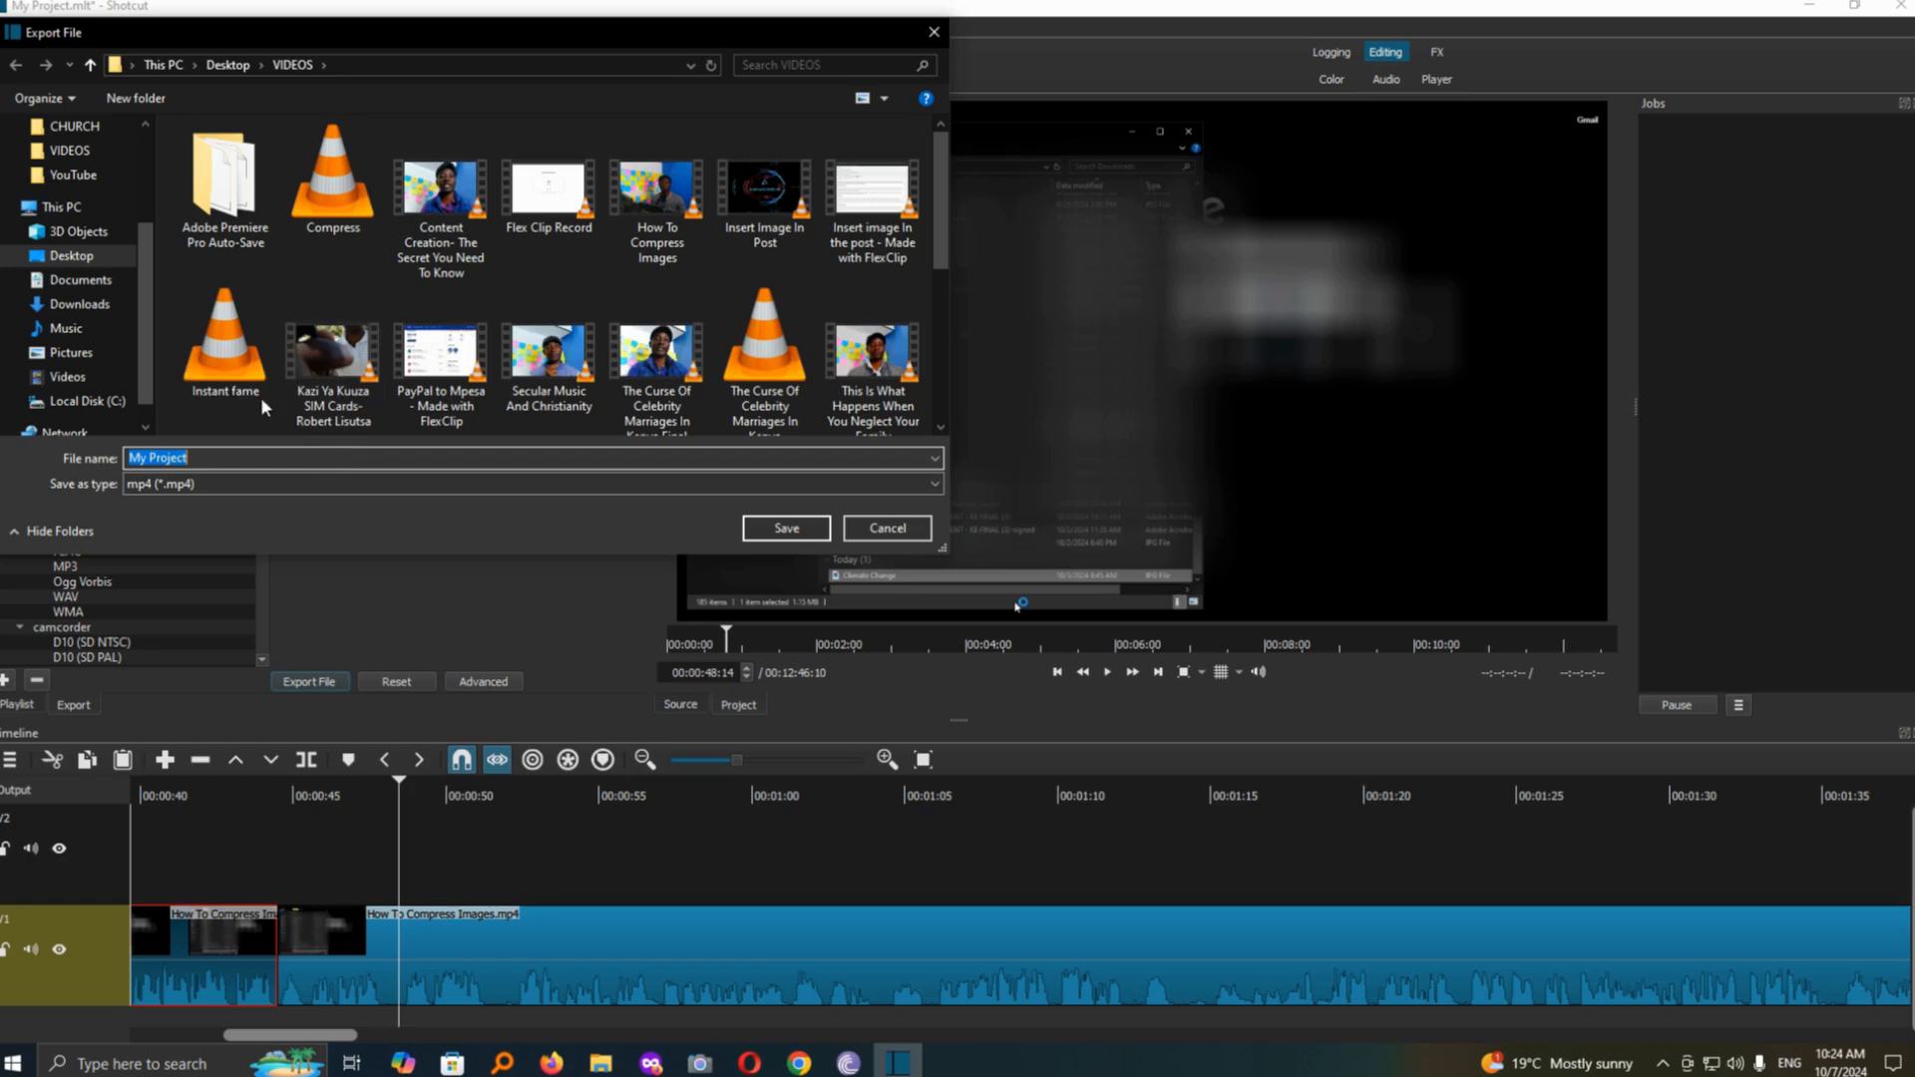
scroll(86, 183, up, 2)
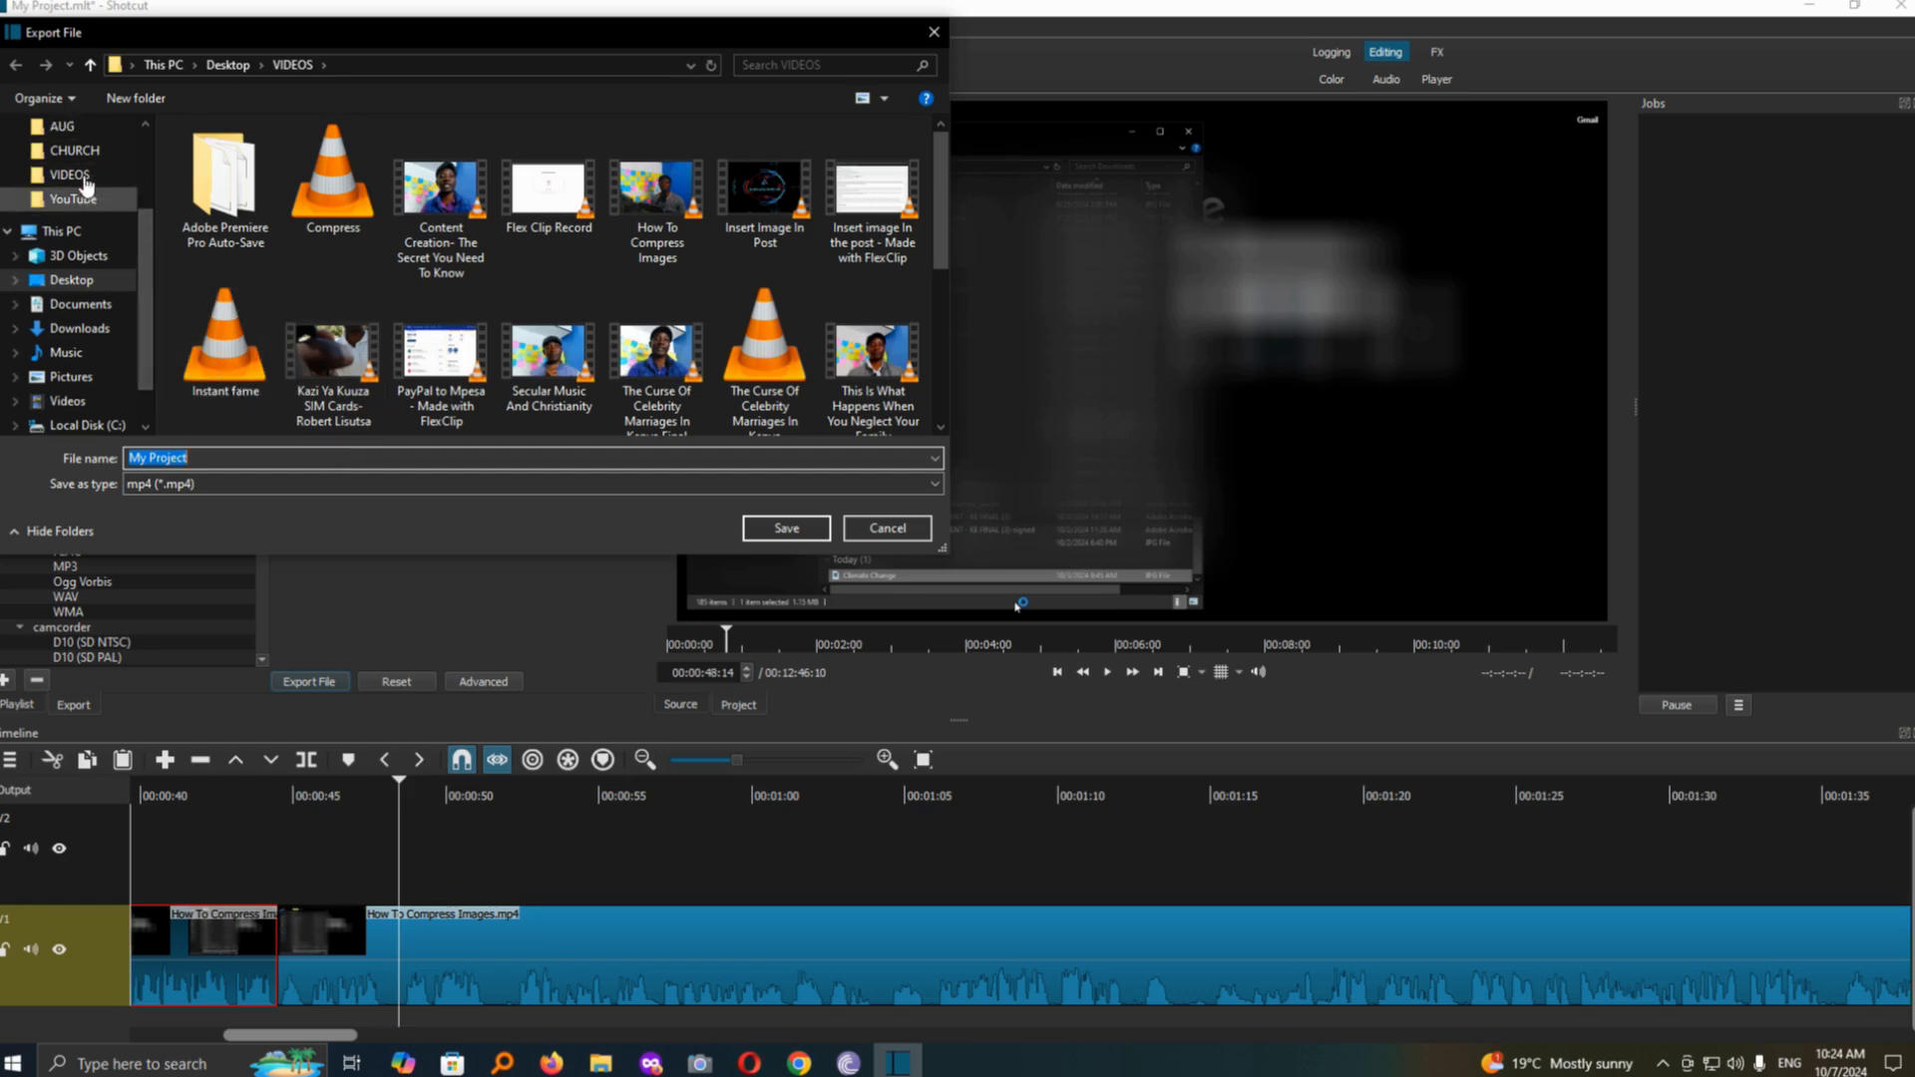